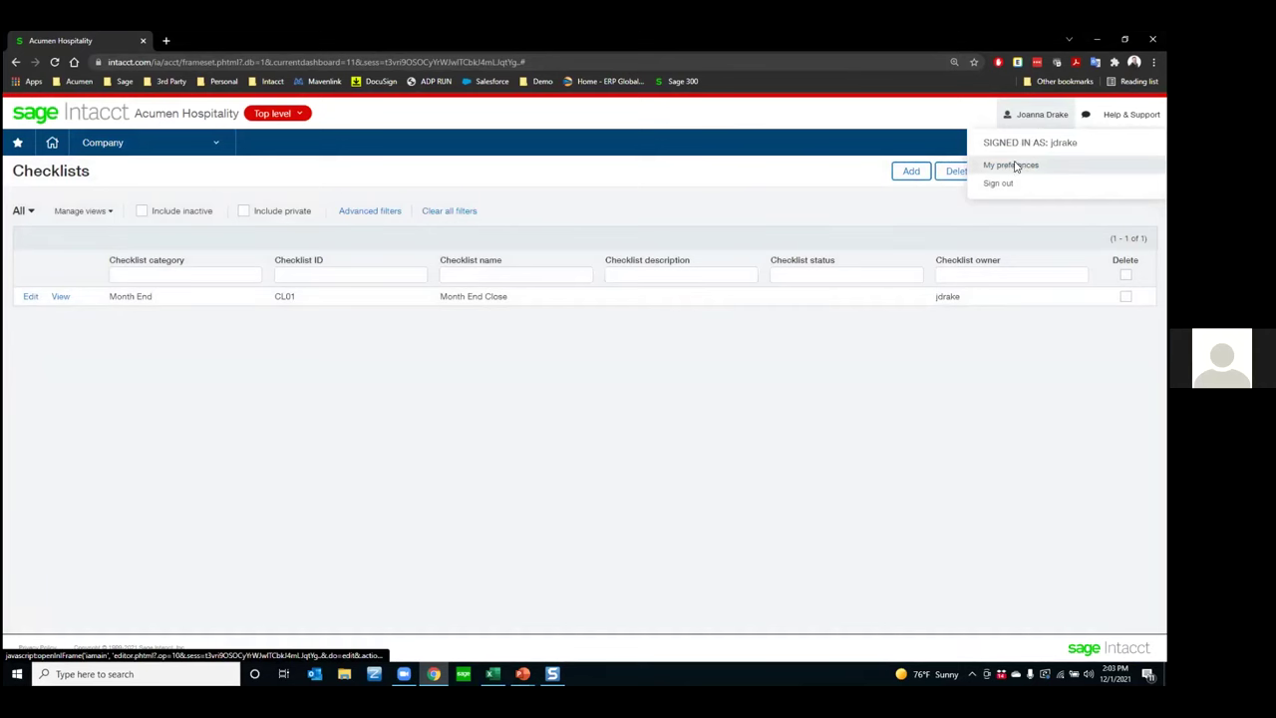
Open the signed-in user's preferences and examine the security question, session timeout and password settings.
click(1015, 167)
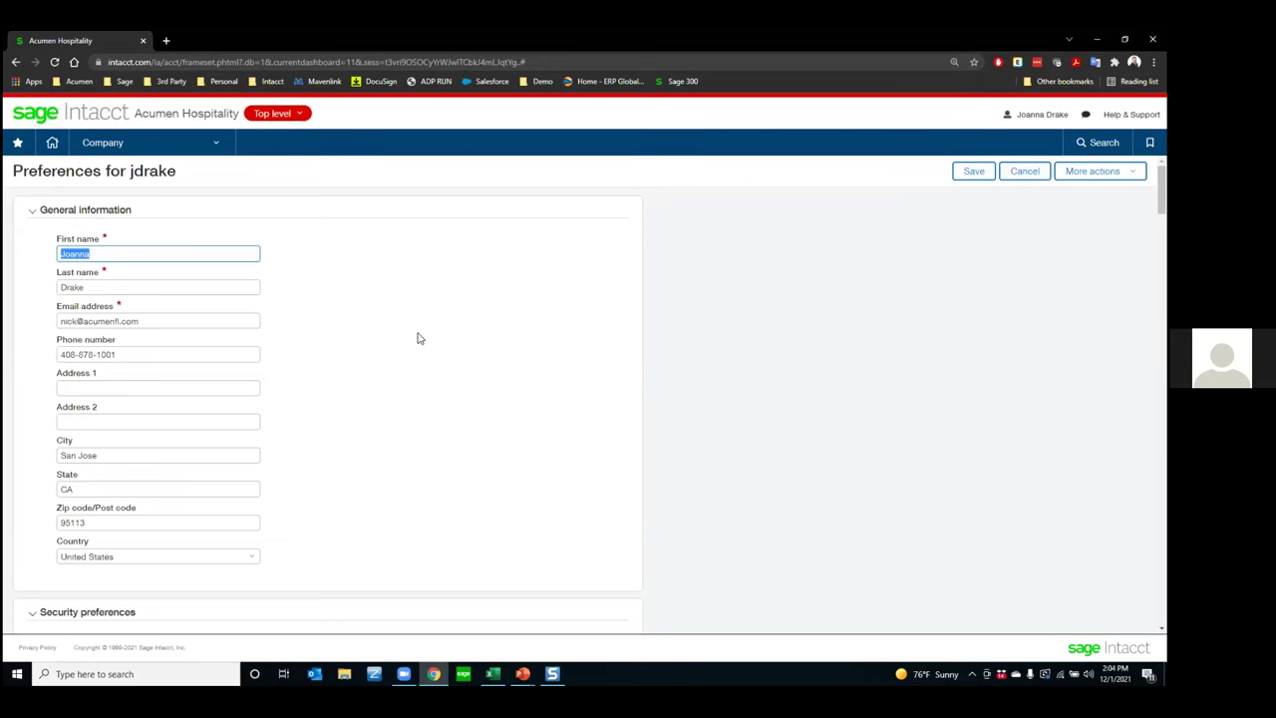
scroll(417, 339, down, 1)
scroll(403, 343, up, 1)
scroll(293, 410, down, 3)
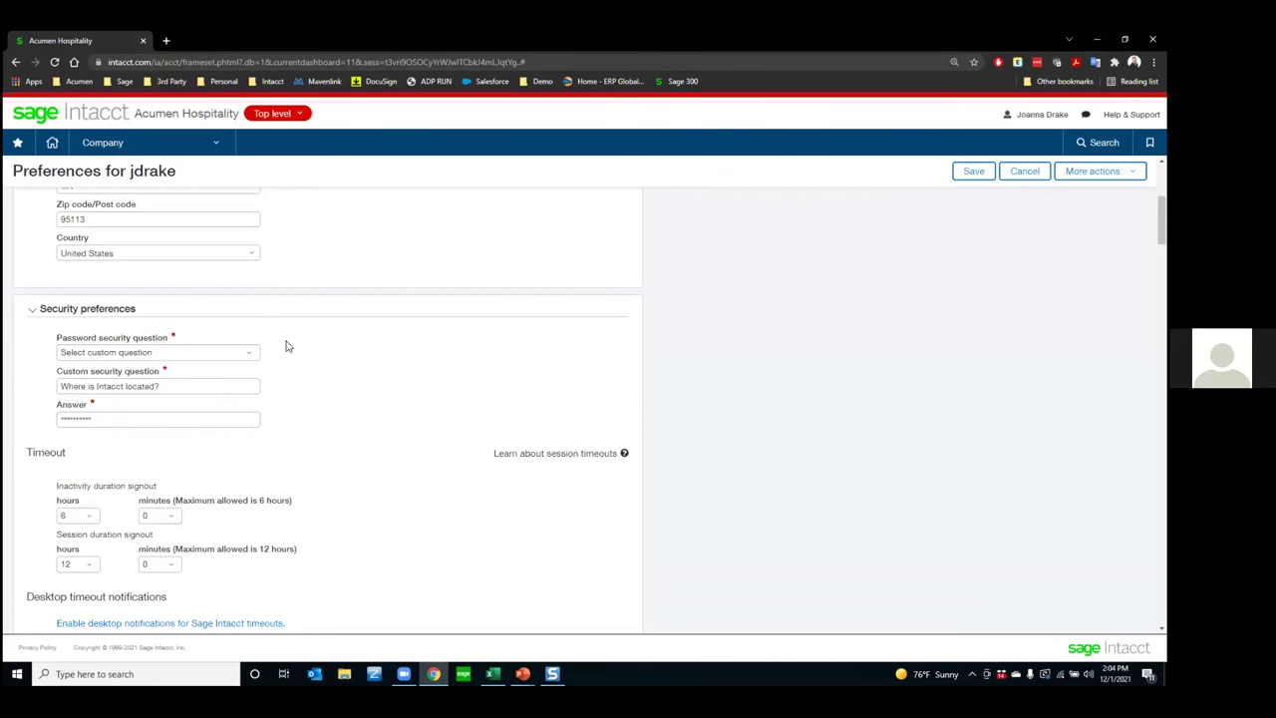
scroll(286, 346, down, 1)
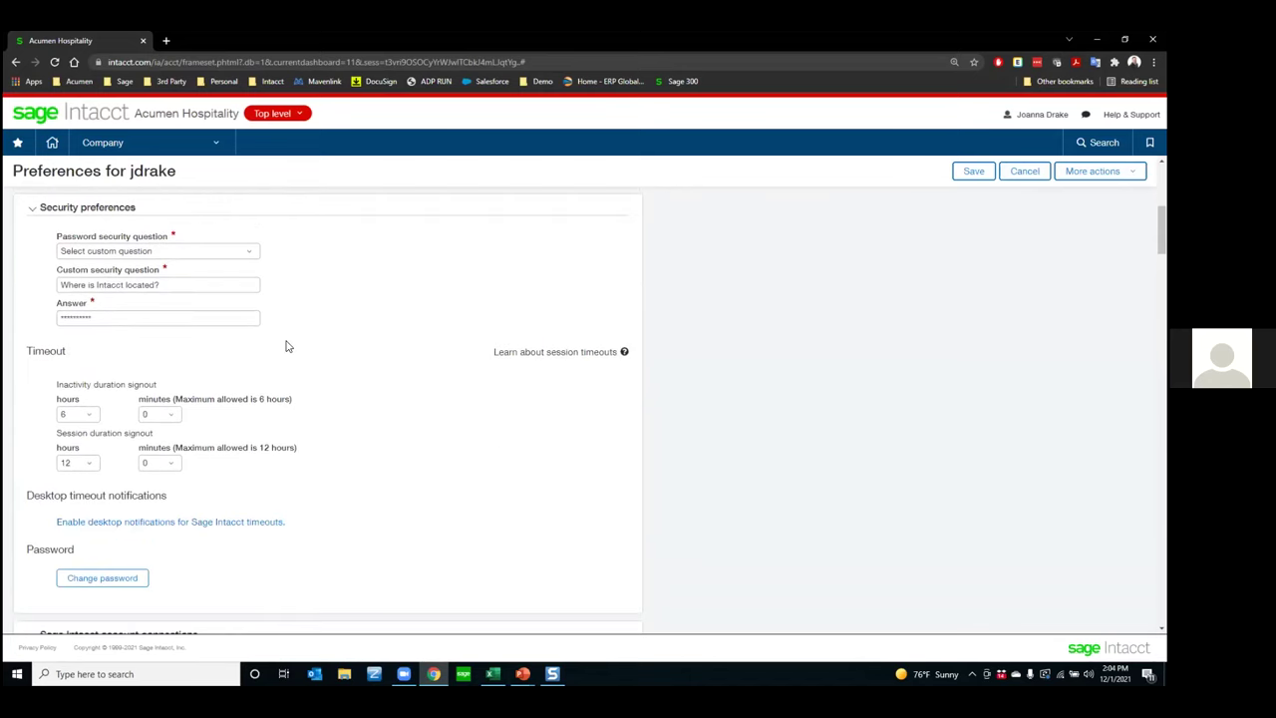
scroll(286, 346, down, 1)
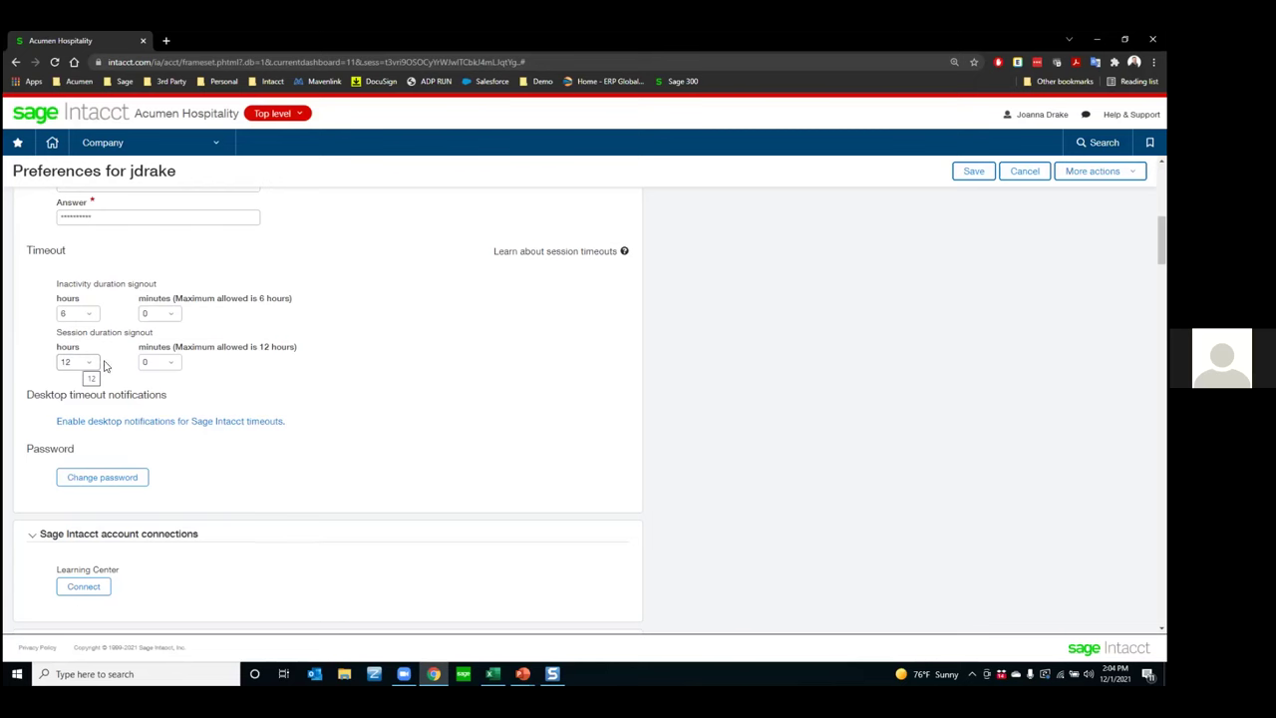
scroll(227, 381, down, 1)
scroll(228, 381, down, 2)
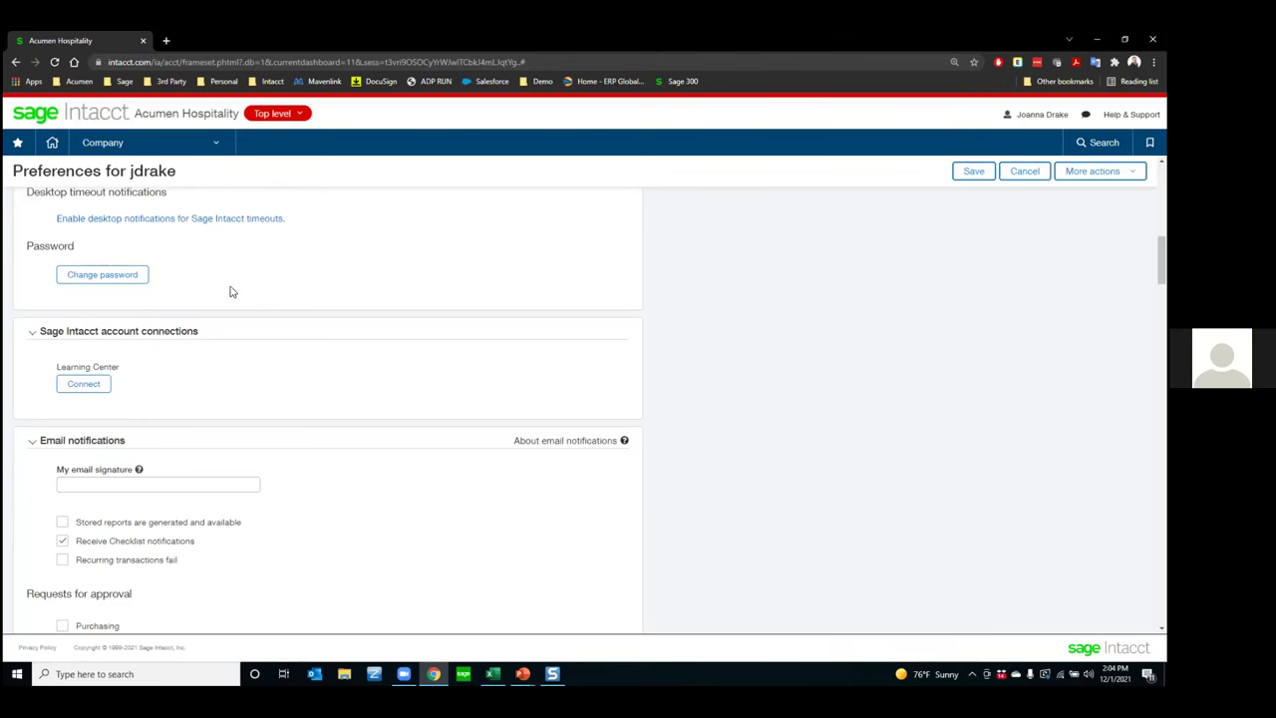
Examine the email notification, approval request, approval confirmation and approval delegation settings in the user preferences.
scroll(230, 289, down, 2)
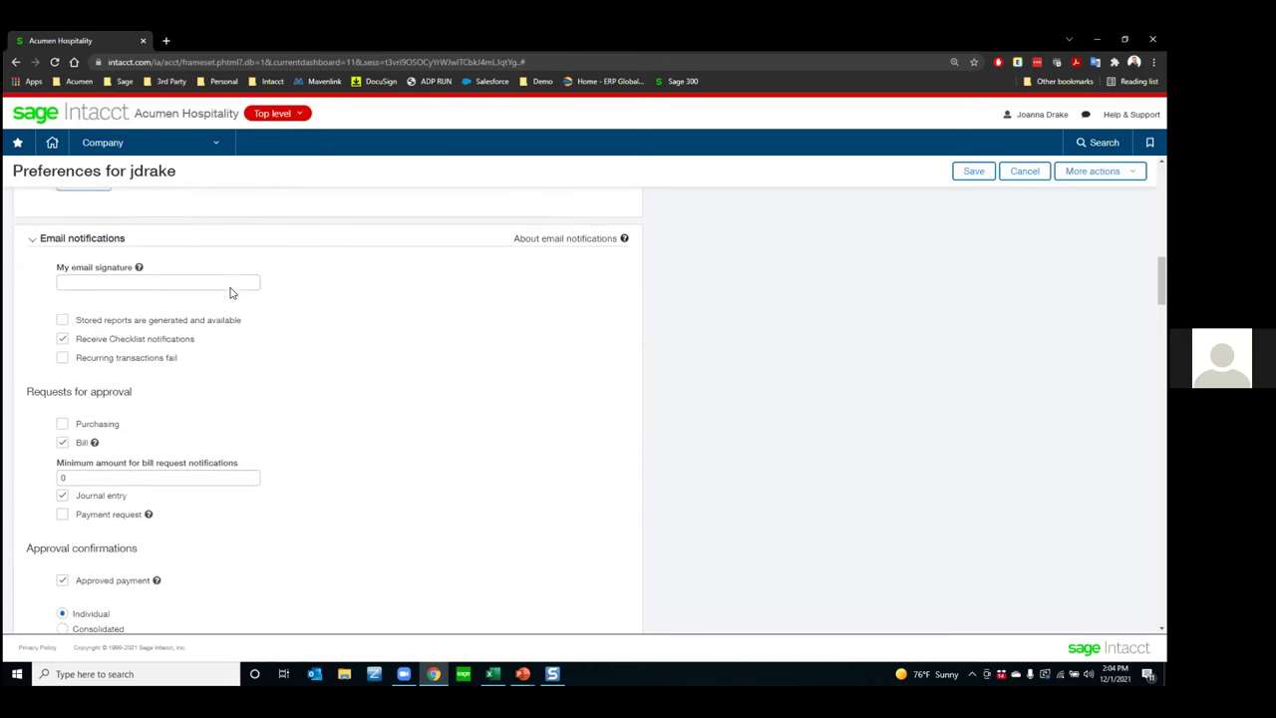
scroll(230, 291, down, 1)
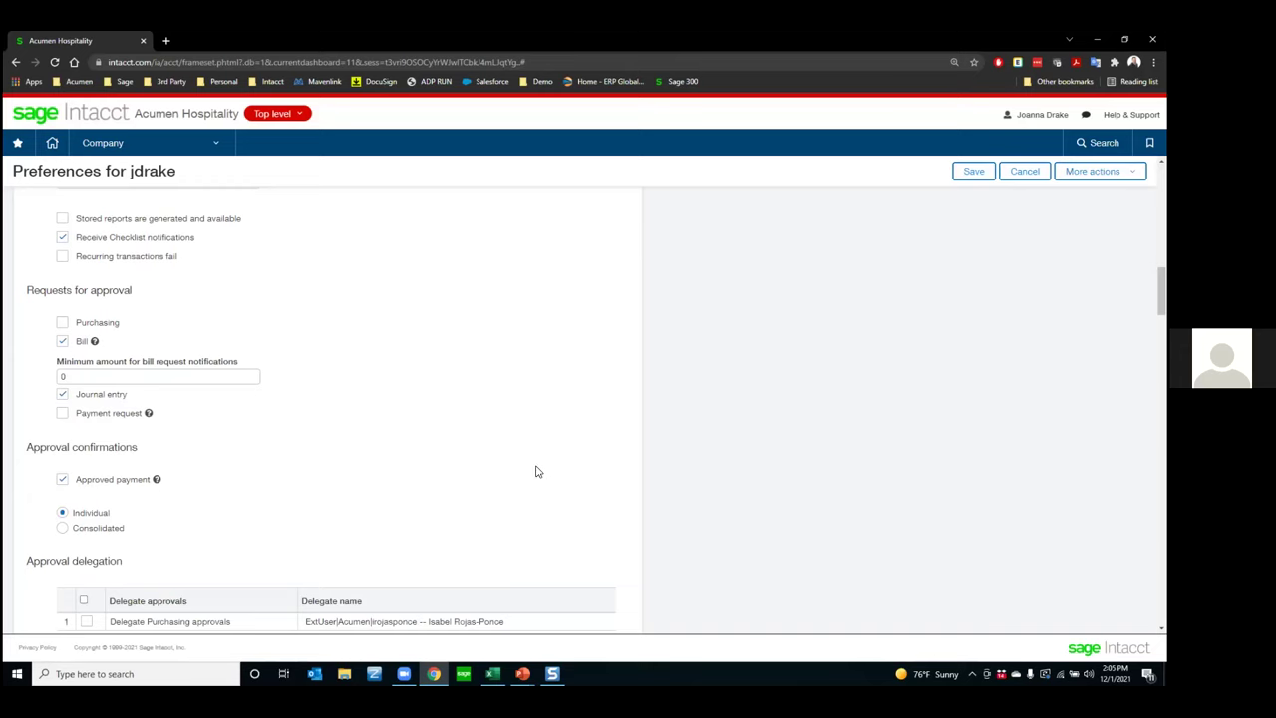
key(ctrl+plus)
key(ctrl+plus)
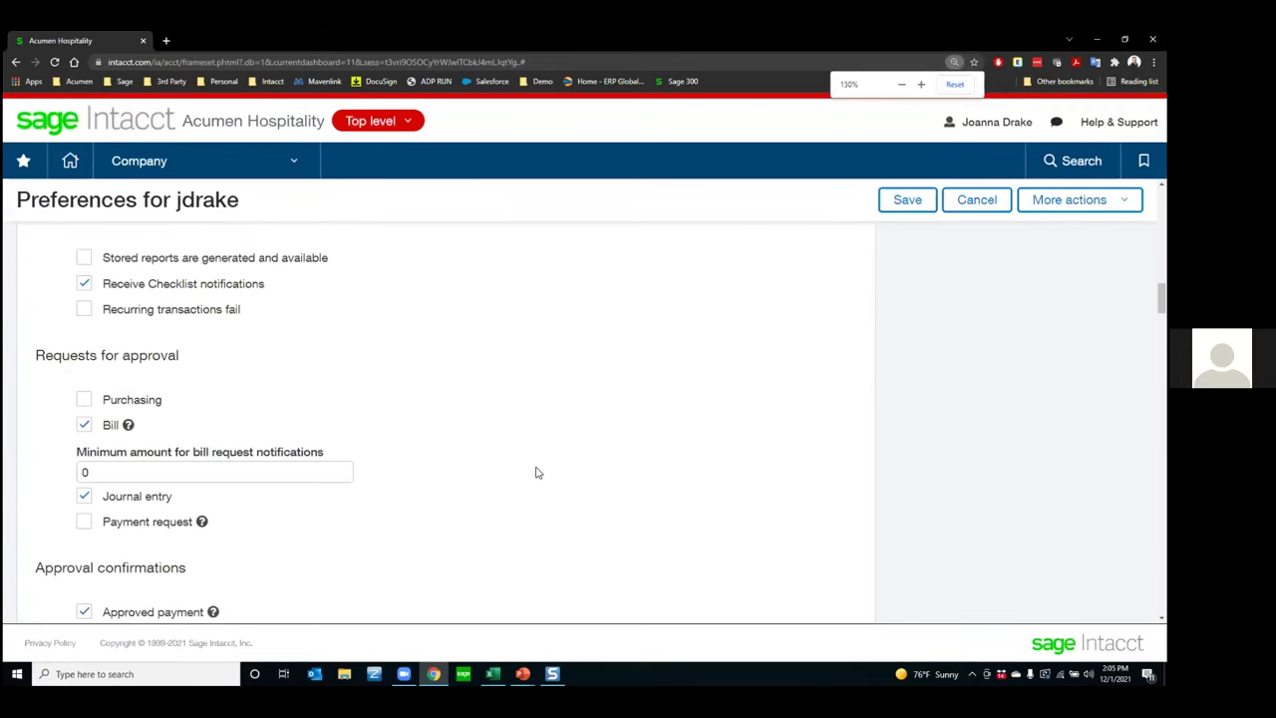
key(ctrl+plus)
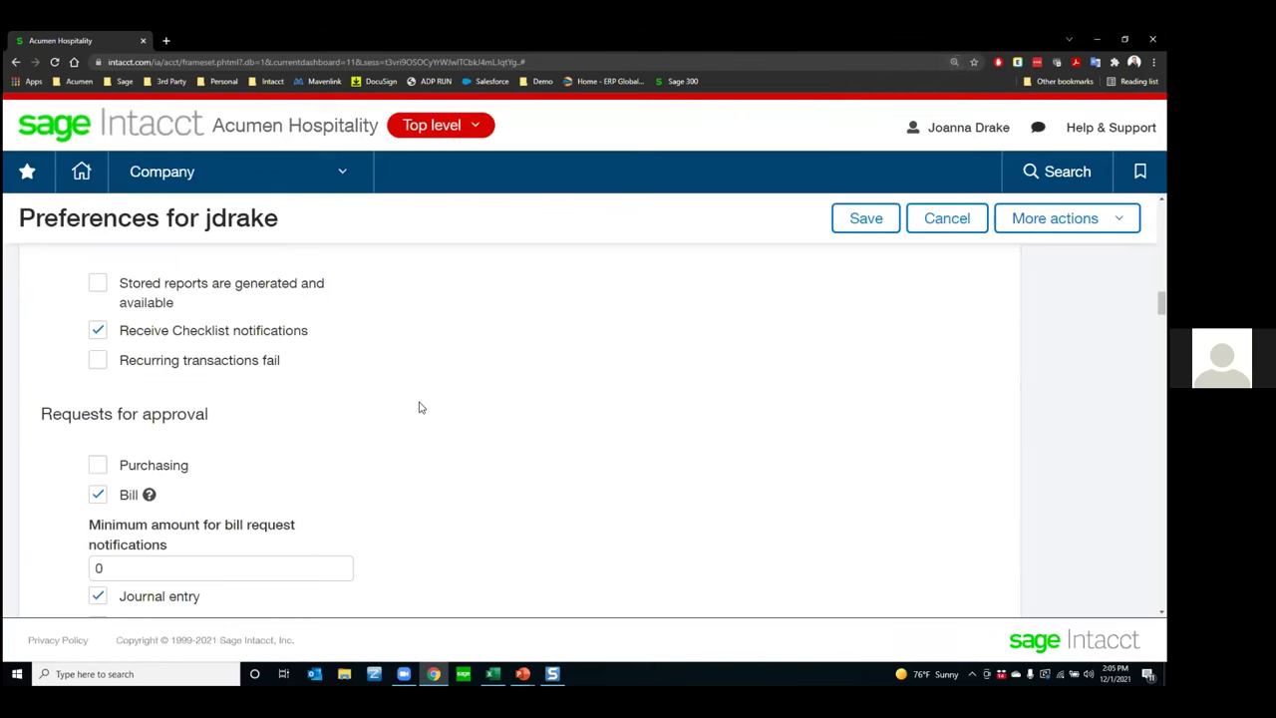
scroll(420, 403, down, 2)
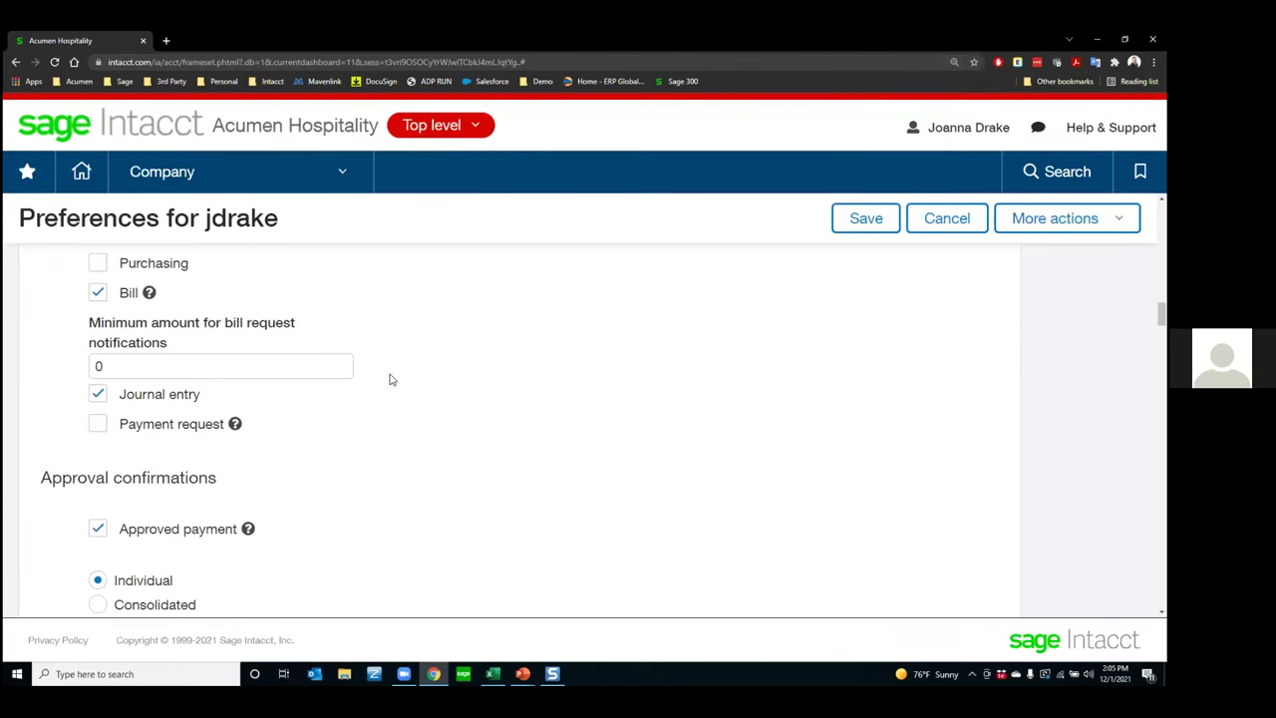
scroll(362, 365, up, 1)
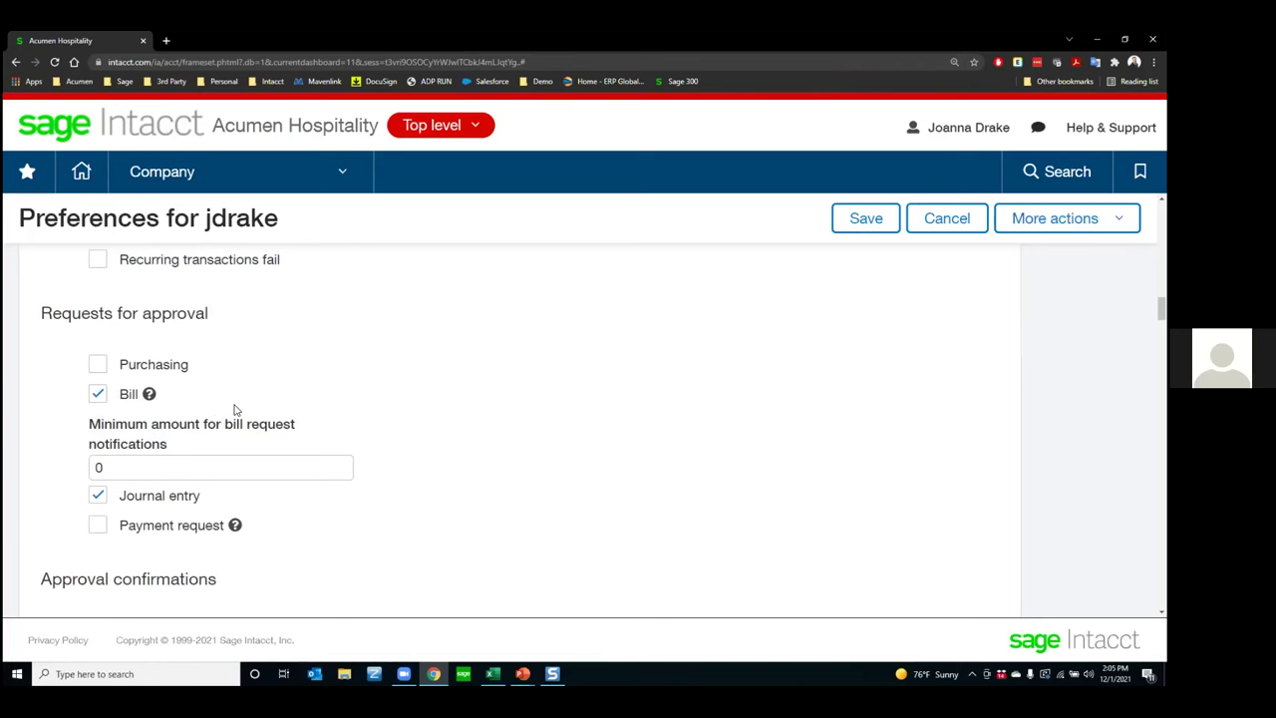
scroll(235, 409, down, 1)
scroll(235, 409, down, 6)
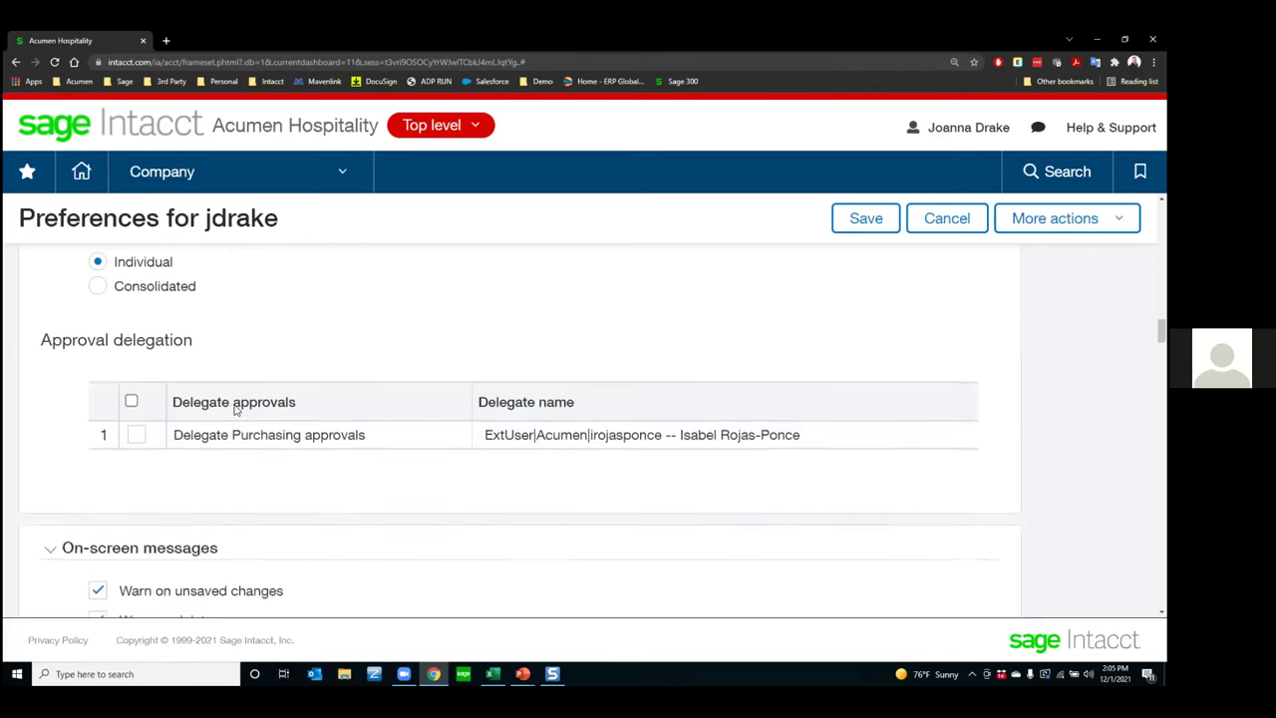
Review the choices offered for the start page and the start dashboard in the display preferences, keeping the current selections.
scroll(235, 409, down, 2)
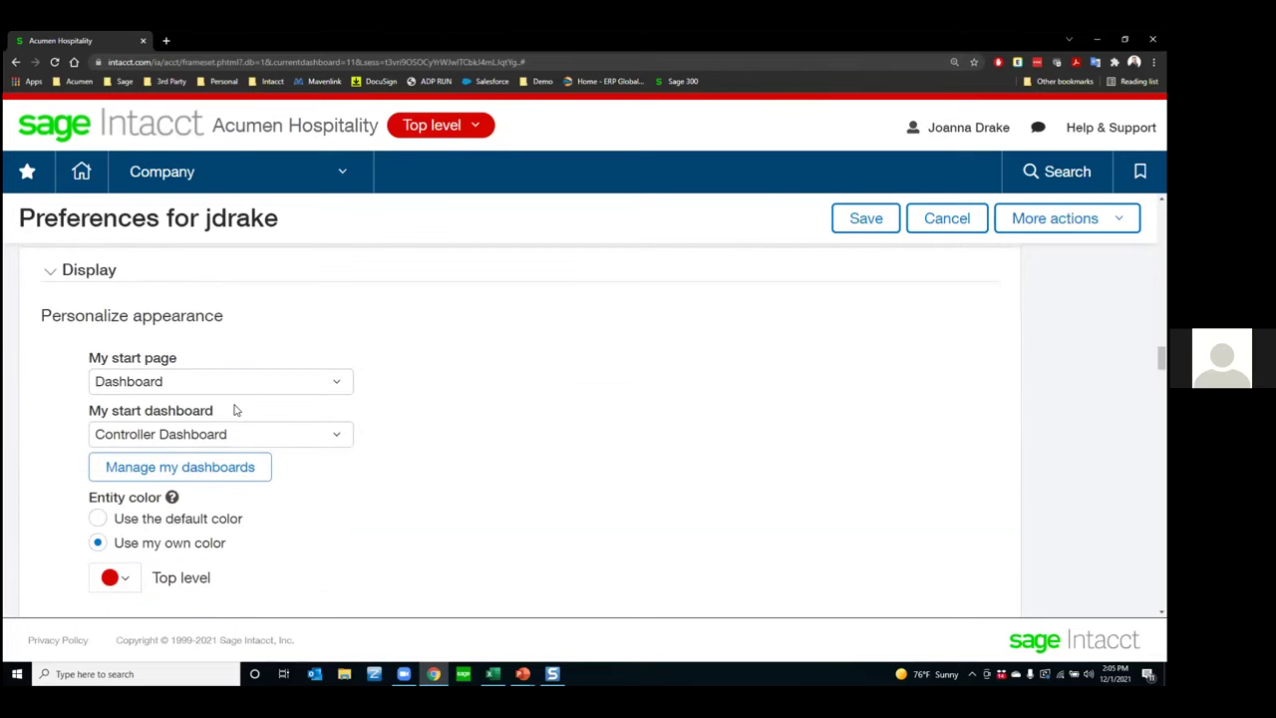
click(164, 383)
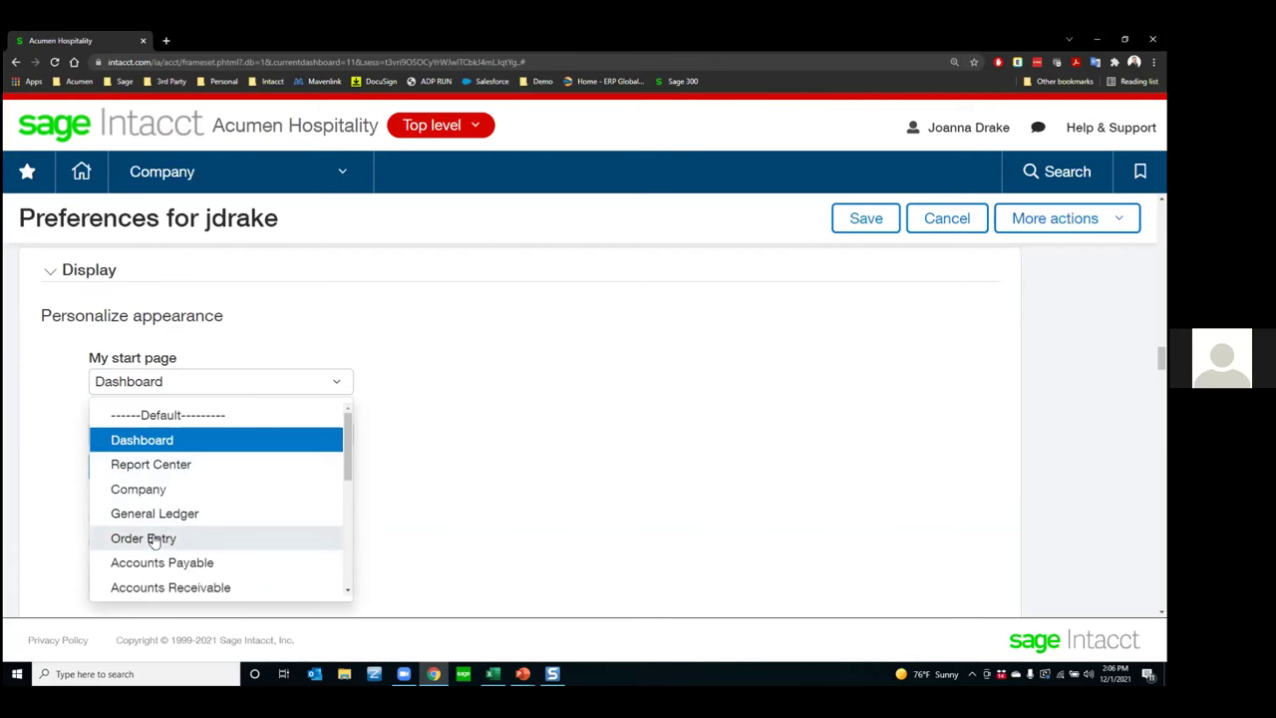
scroll(155, 539, down, 5)
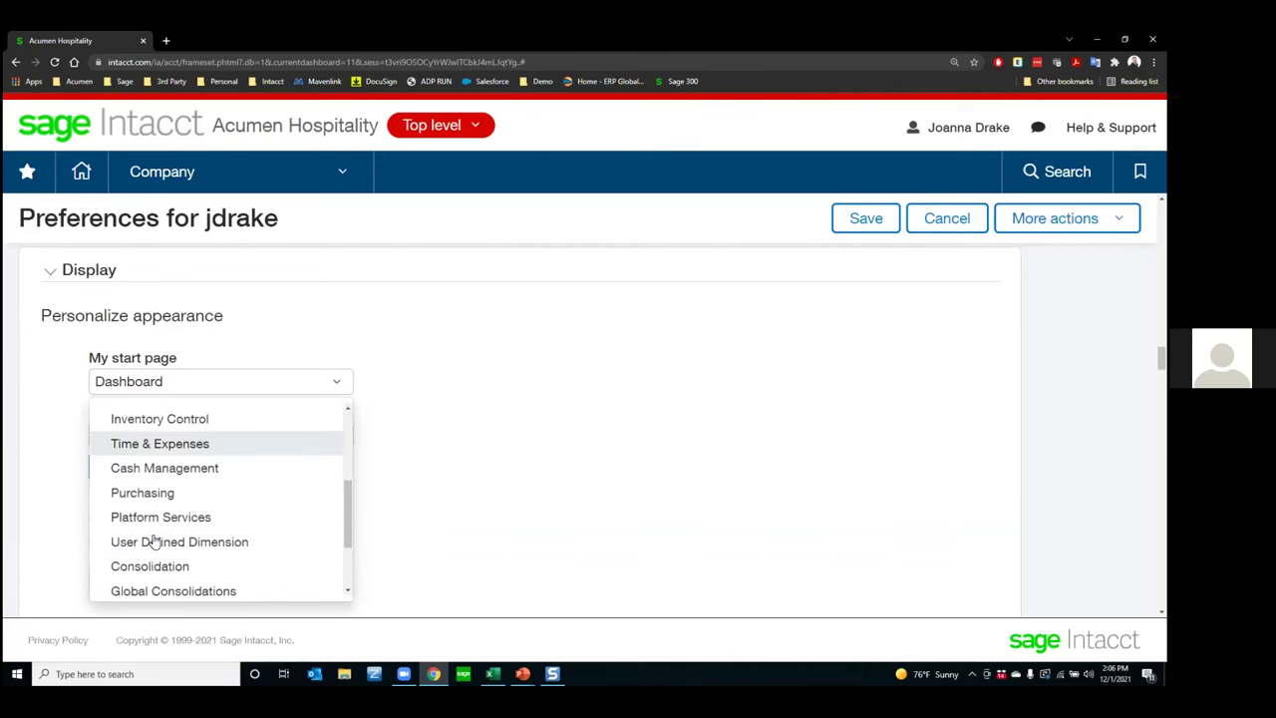
scroll(162, 562, up, 5)
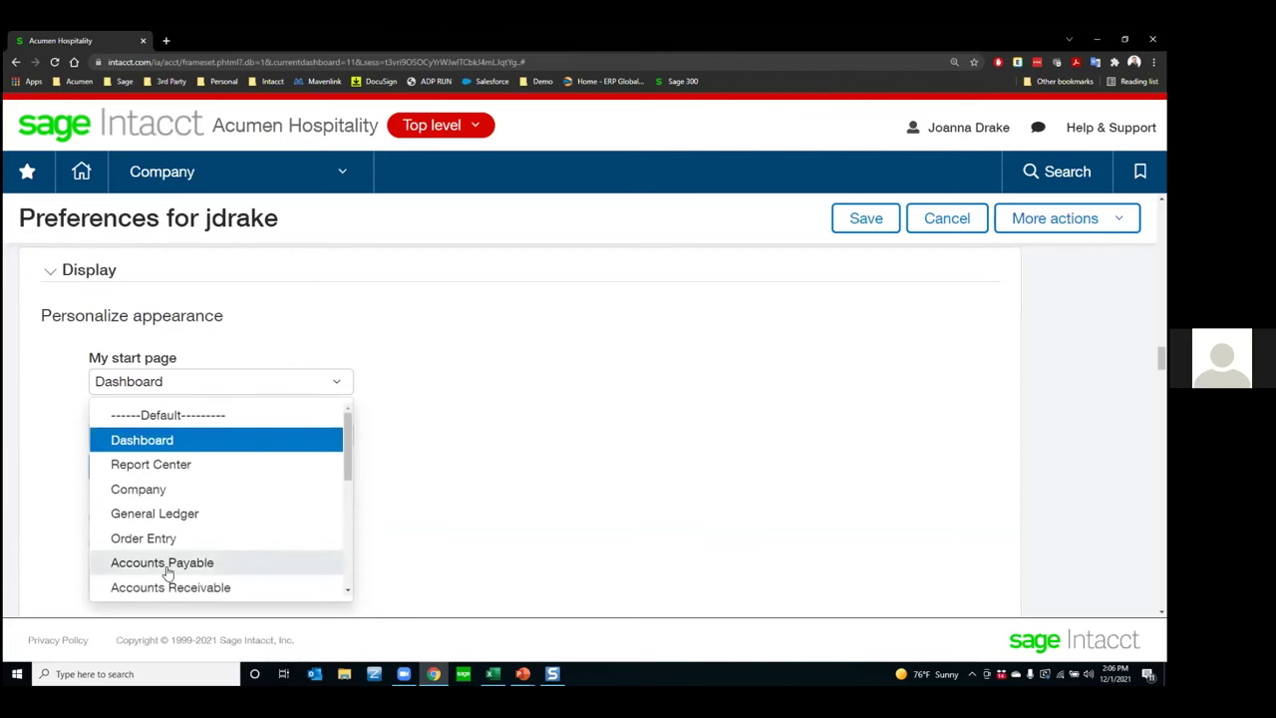
click(427, 414)
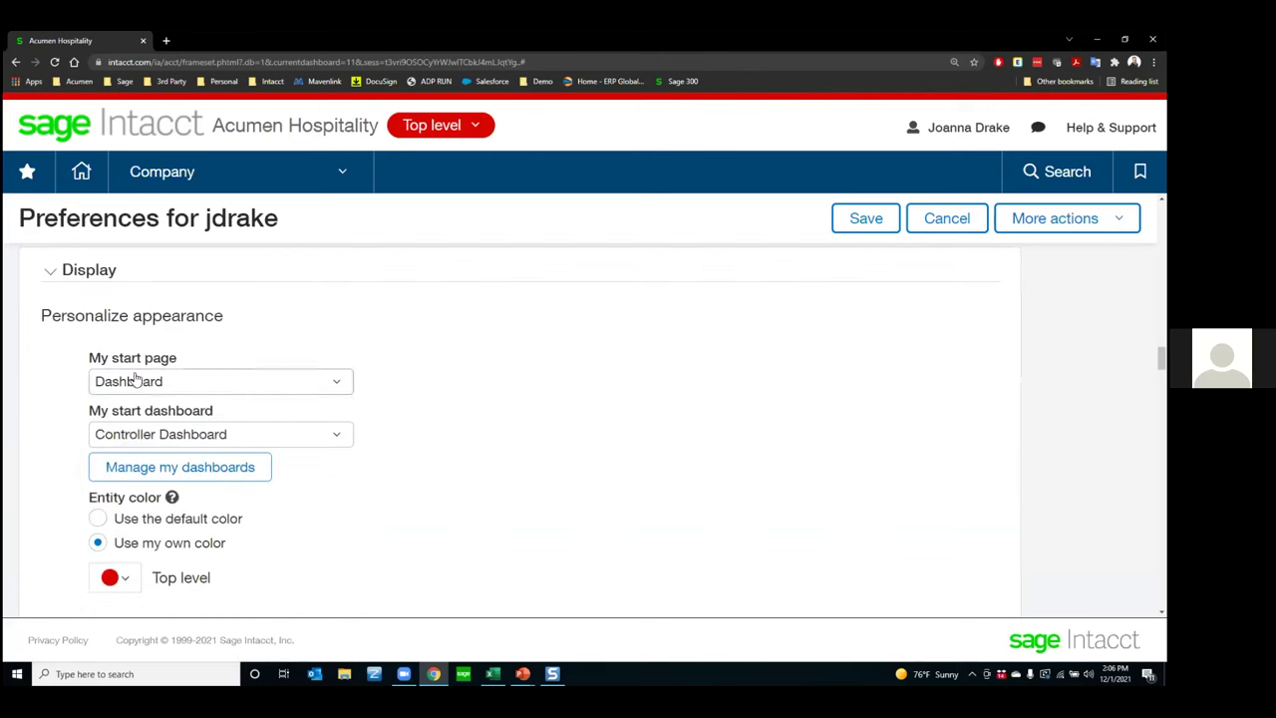
click(190, 434)
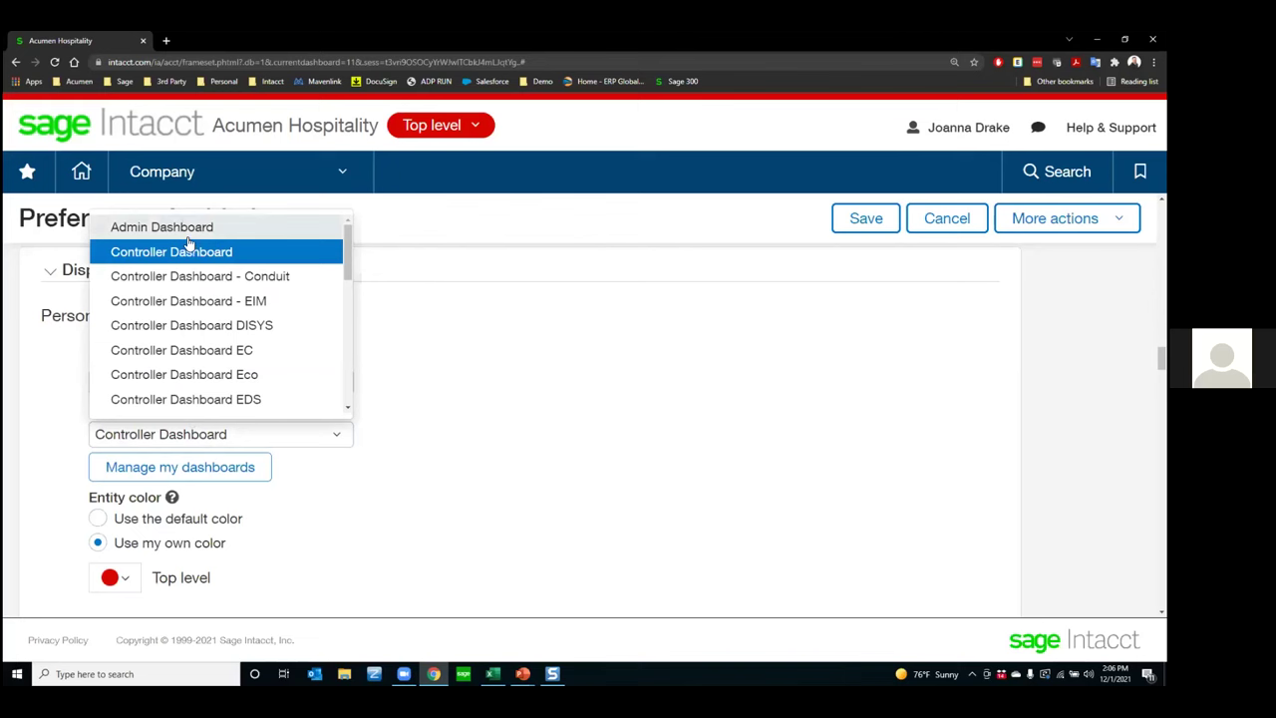
scroll(193, 298, down, 3)
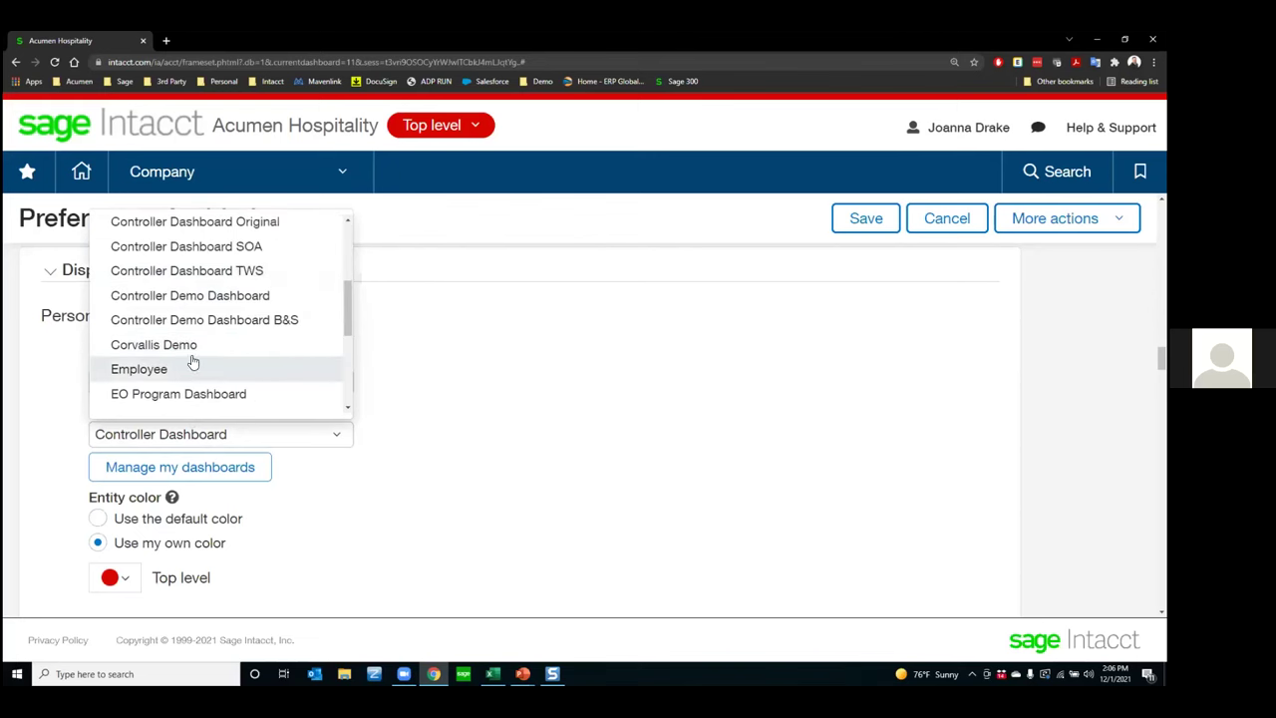
click(396, 368)
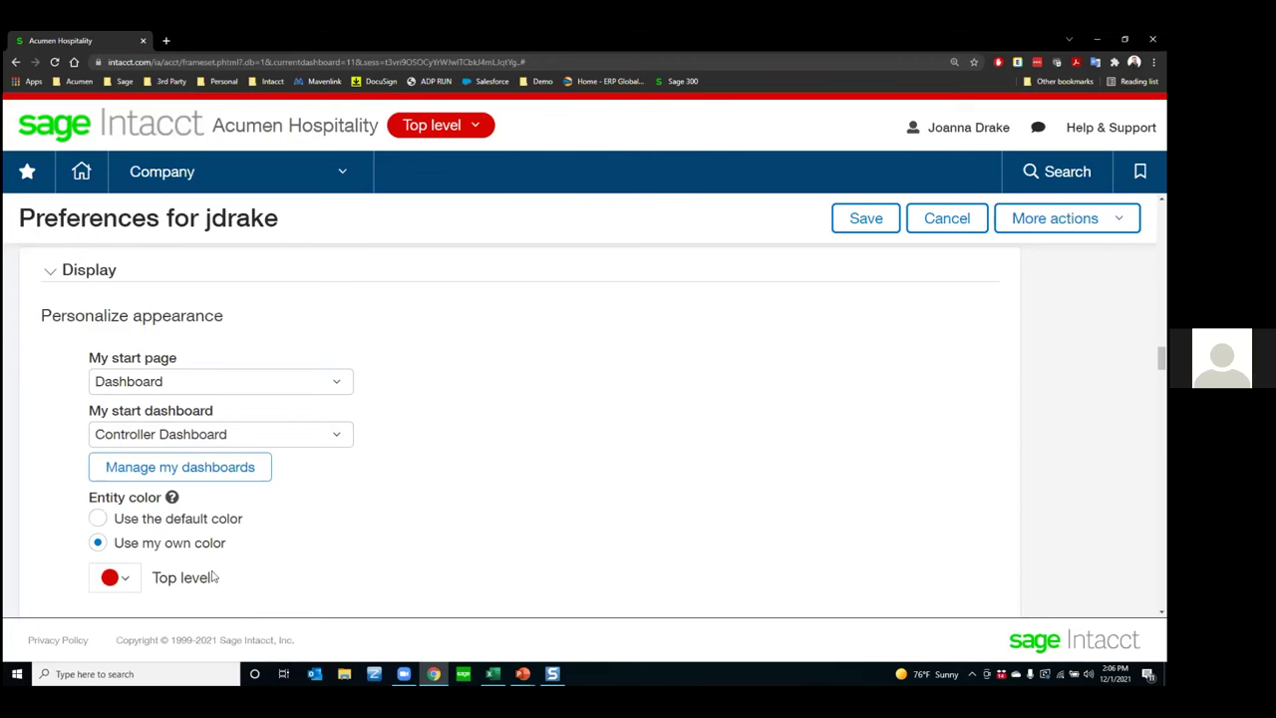
Check the entity color setting and the colors assigned to each entity in the entity list.
scroll(189, 518, down, 2)
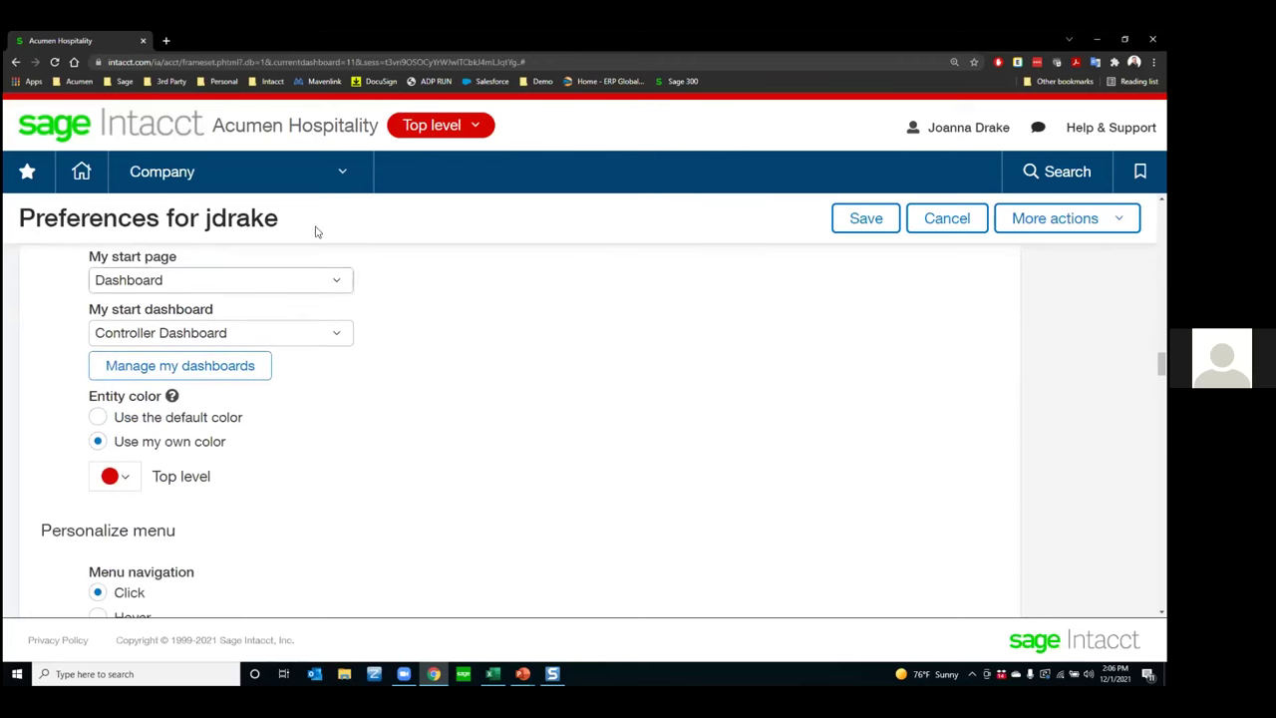
click(451, 131)
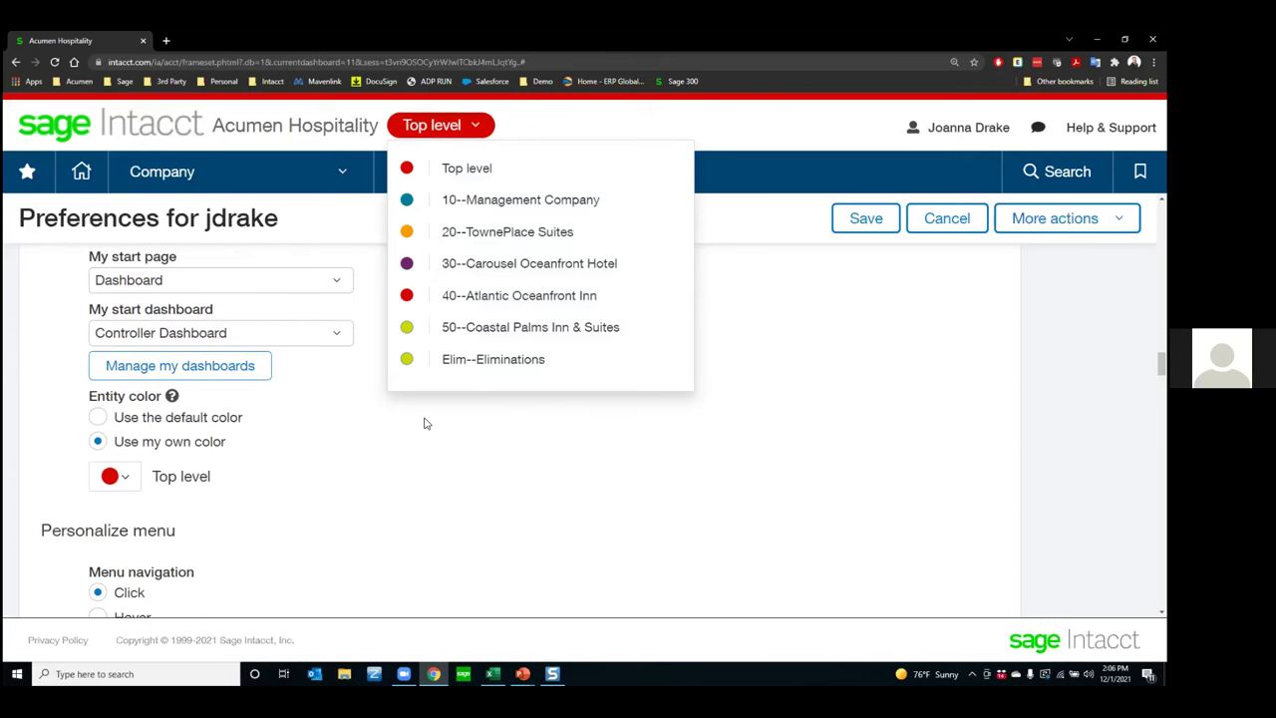
Compare the custom menu order in the preferences with the order of the applications menu.
scroll(285, 472, down, 5)
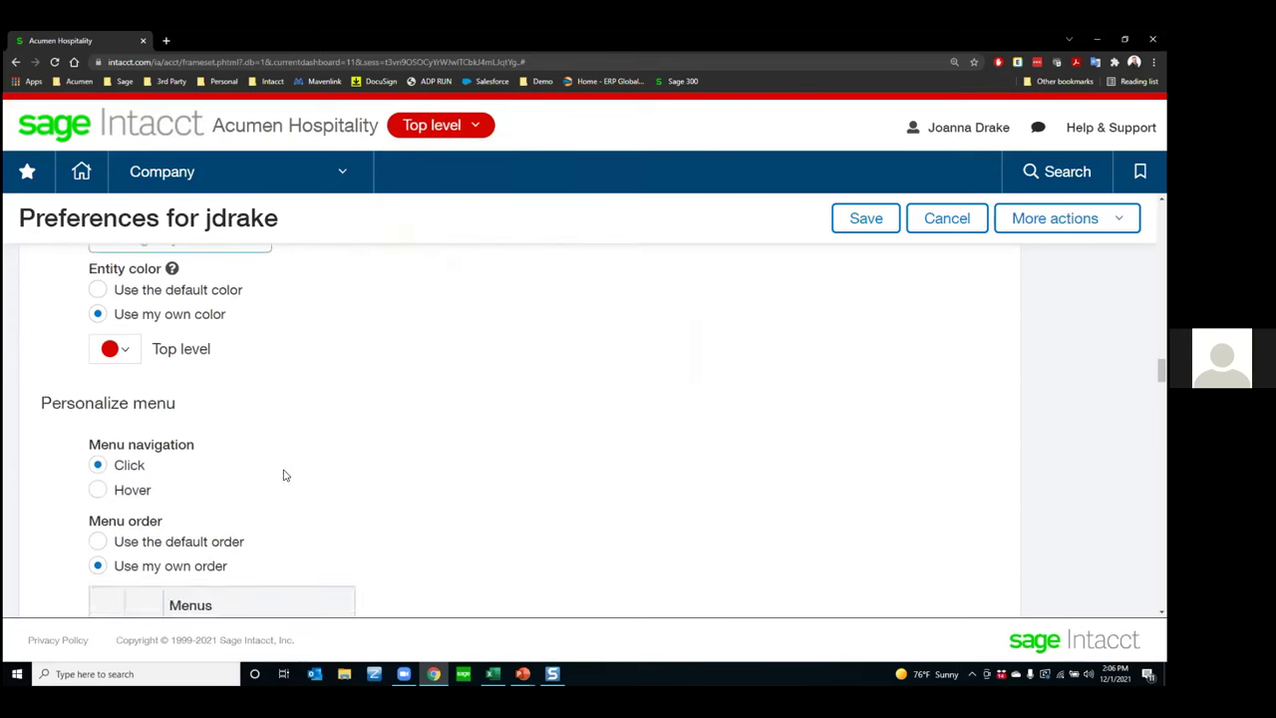
scroll(285, 472, down, 2)
scroll(285, 471, up, 3)
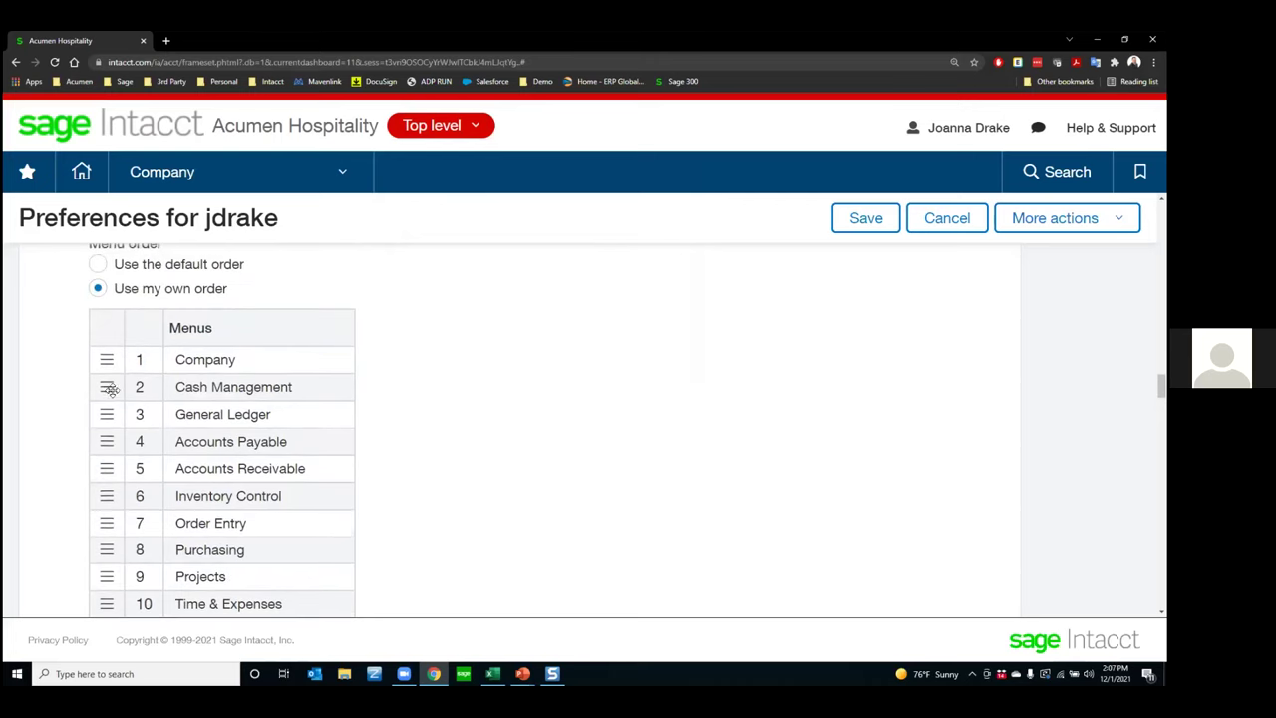
click(342, 173)
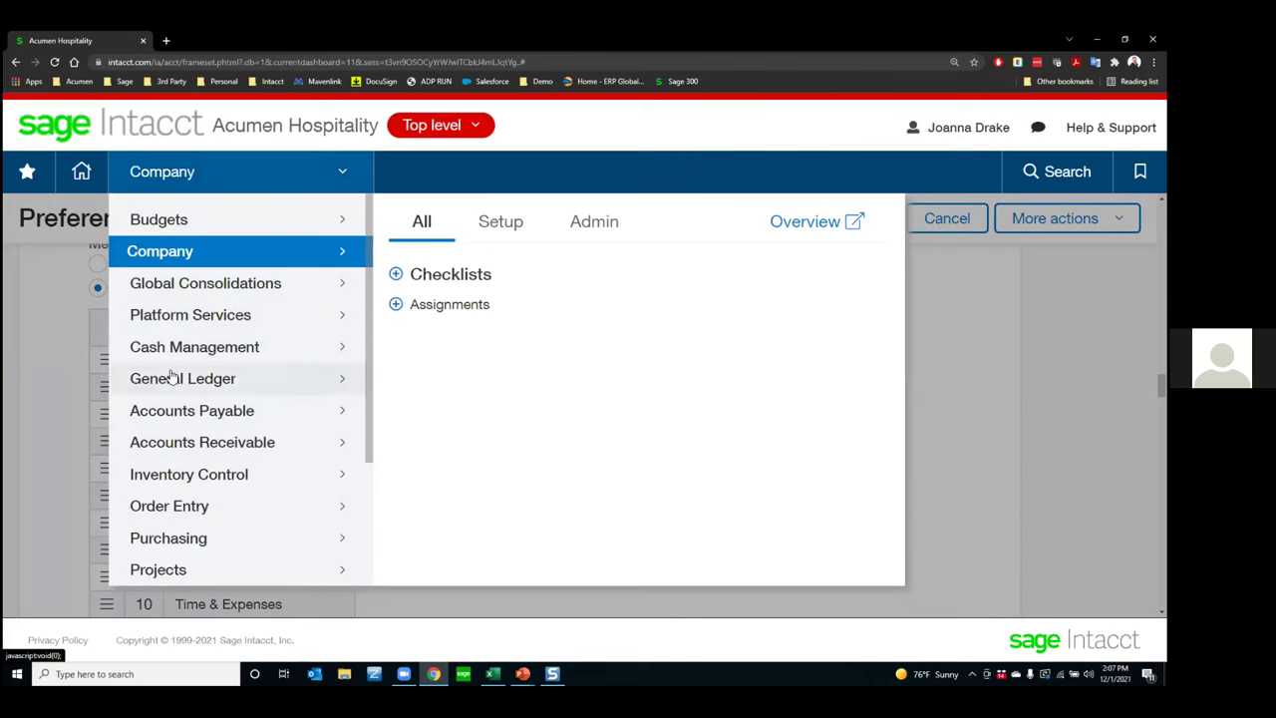
click(64, 426)
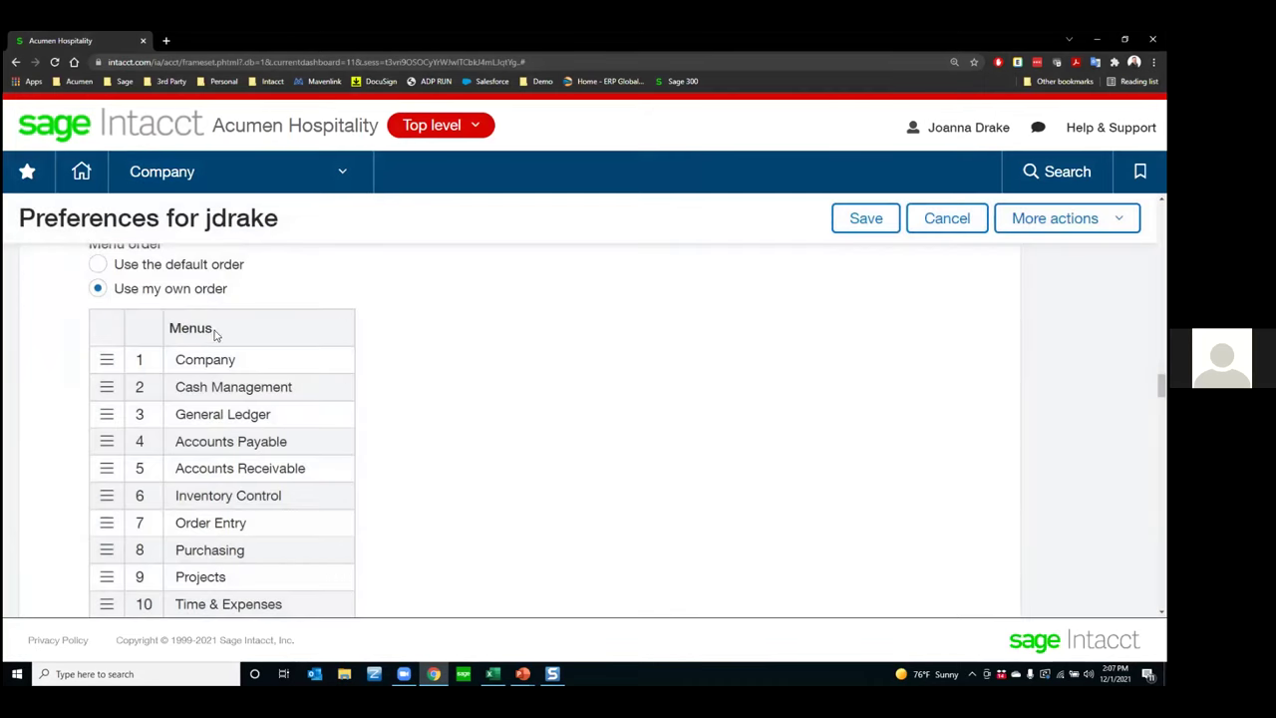
Reorder the menus to start with General Ledger, Accounts Payable and Accounts Receivable, and save the preferences.
drag(107, 410, 111, 379)
drag(109, 443, 105, 385)
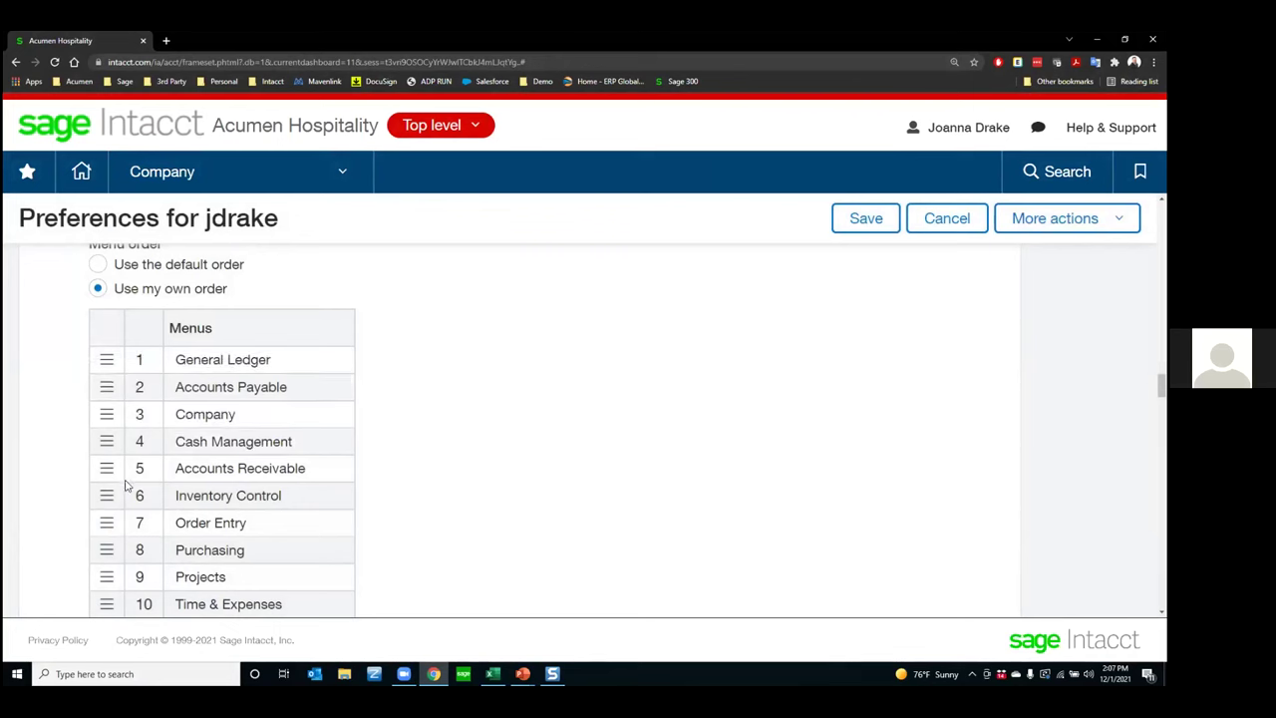
drag(107, 468, 115, 409)
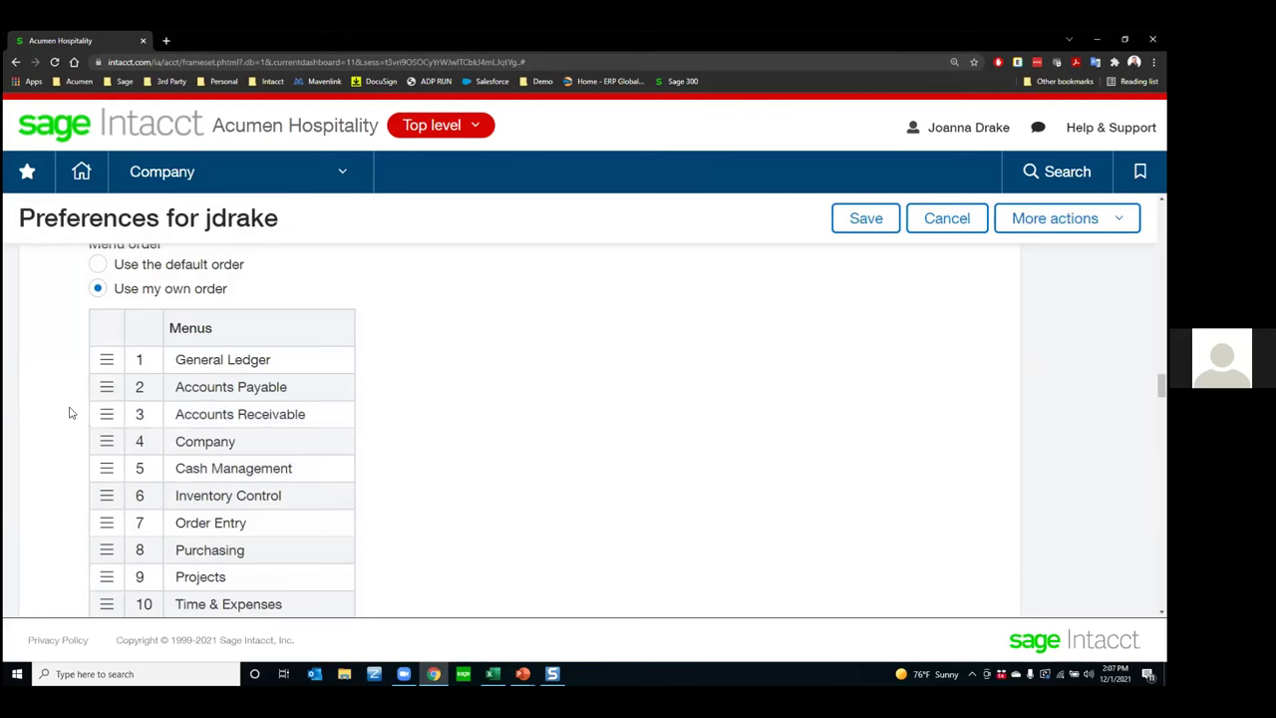
click(863, 220)
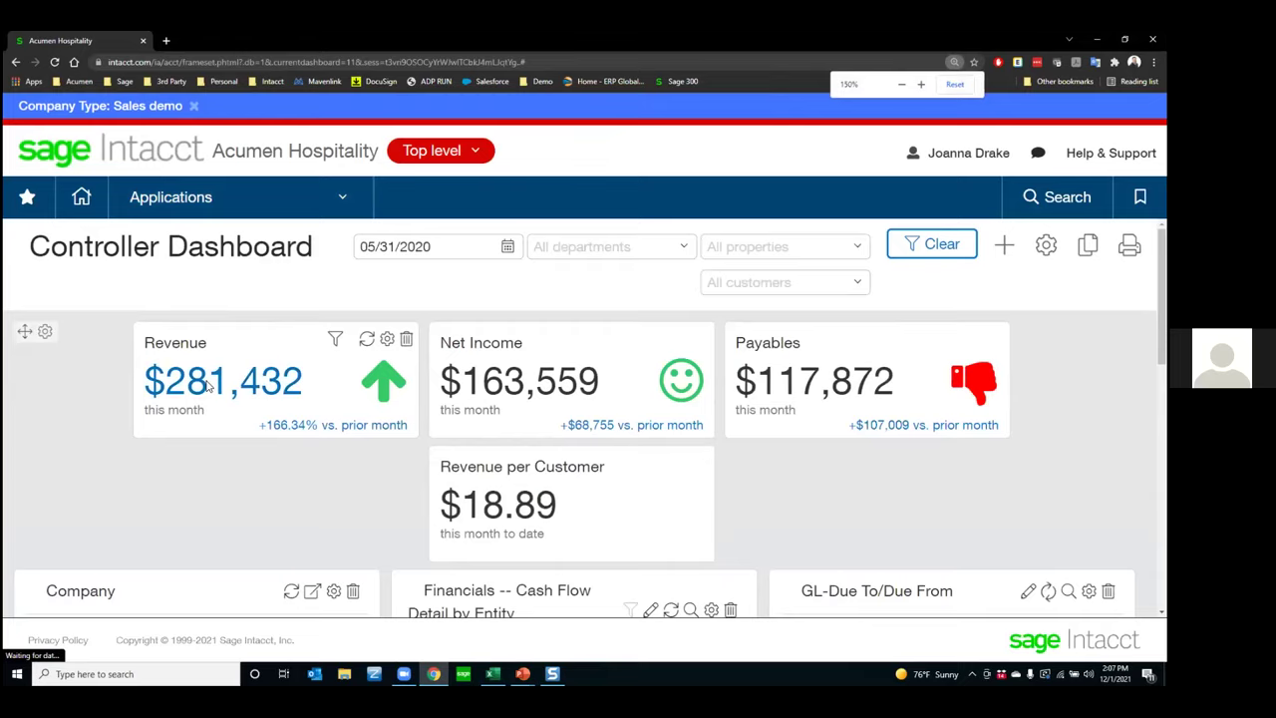
Switch to the PowerPoint slide show and advance to the Data Entry Shortcuts - Calendar slide.
key(ctrl+minus)
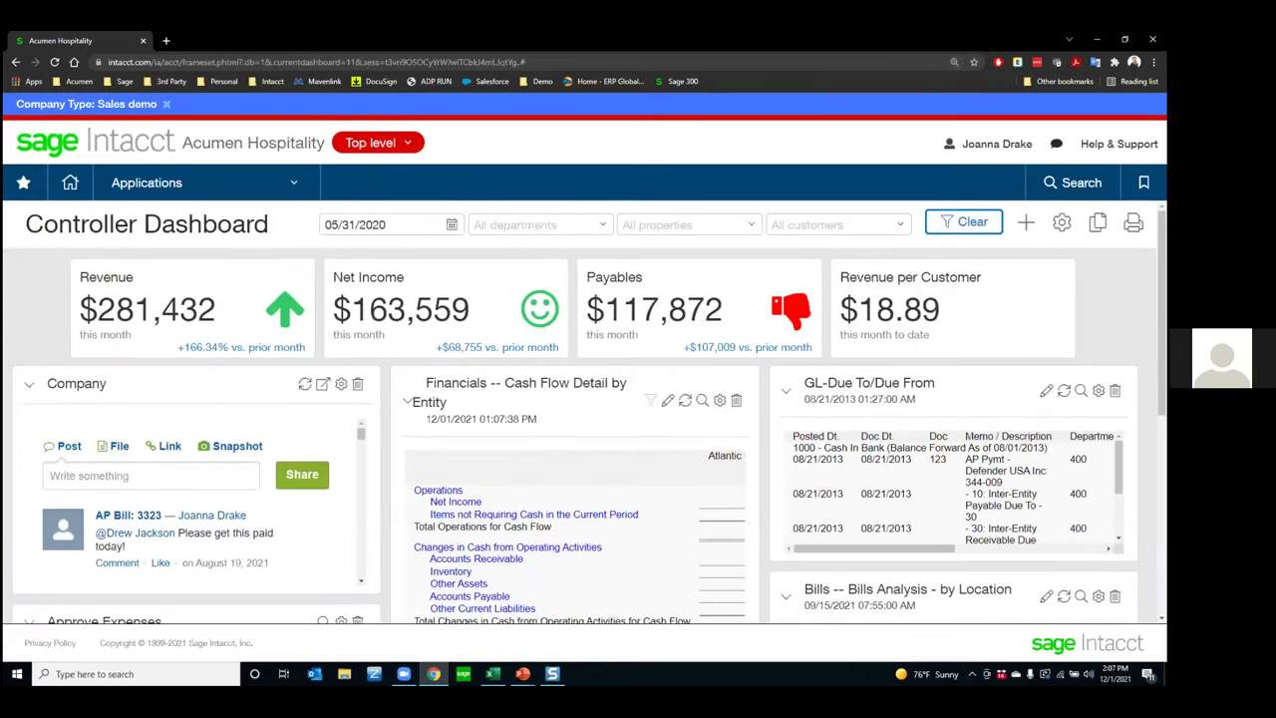
key(alt+Tab)
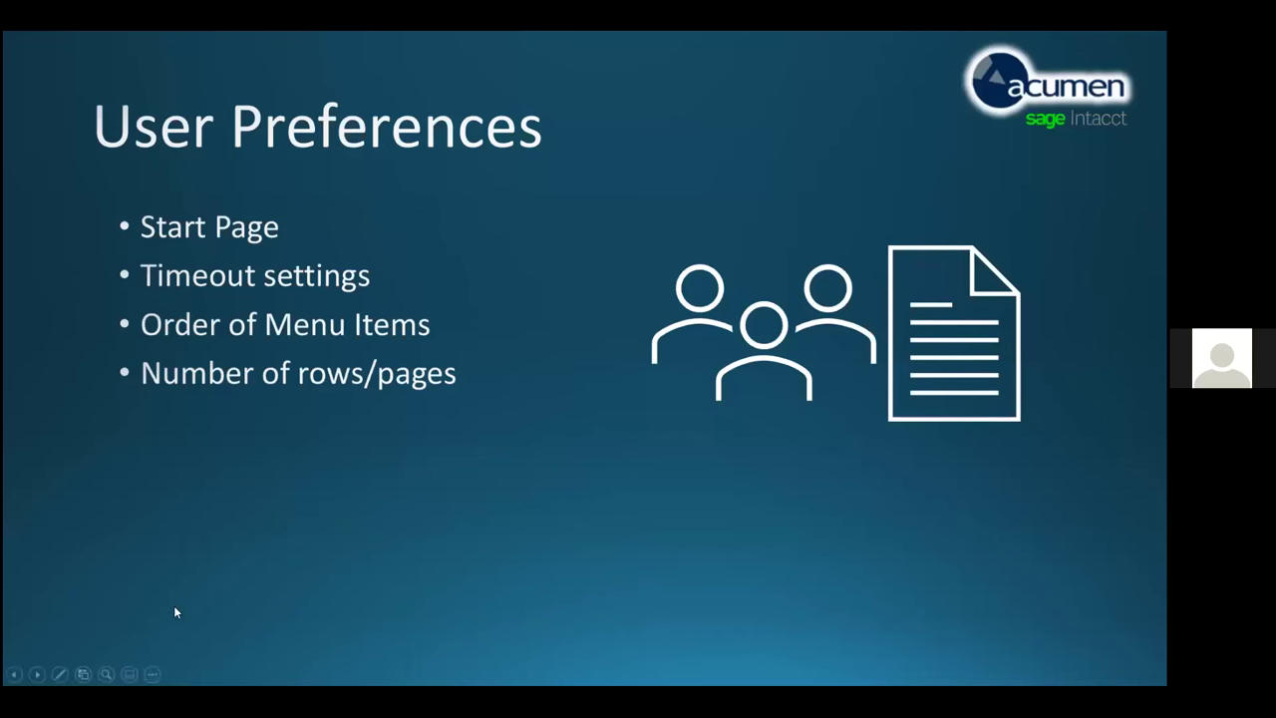
click(376, 437)
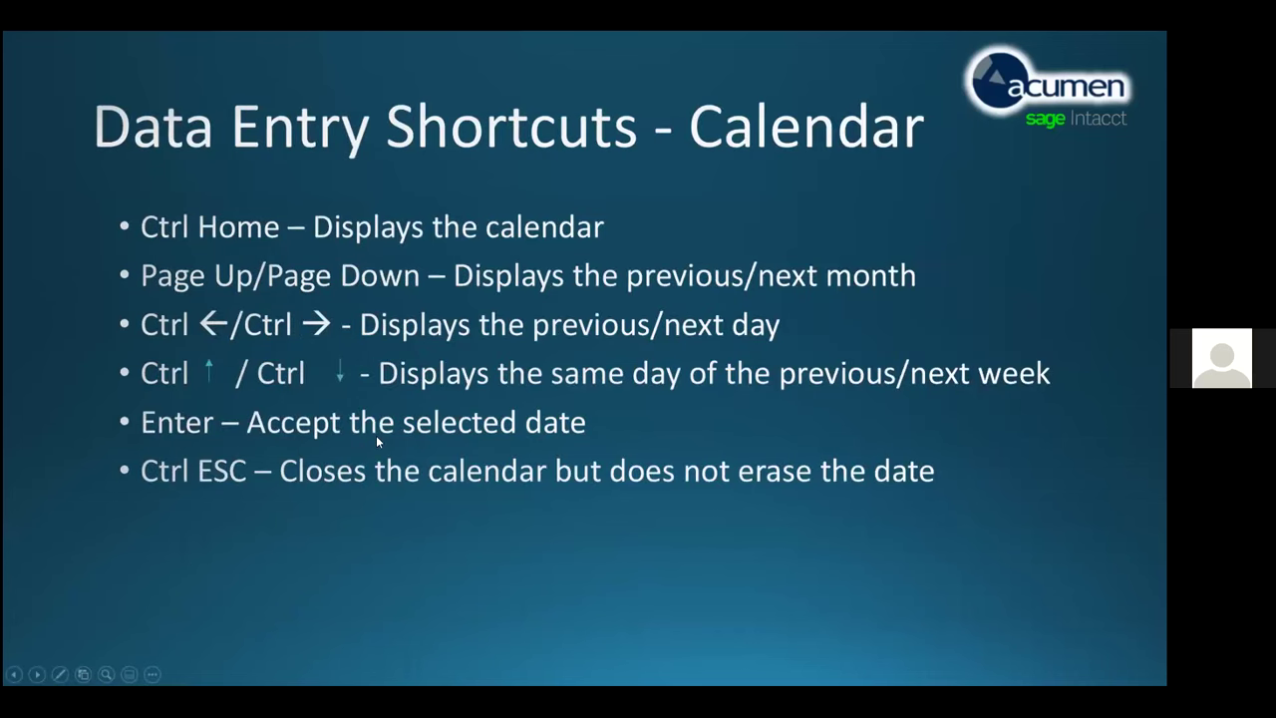
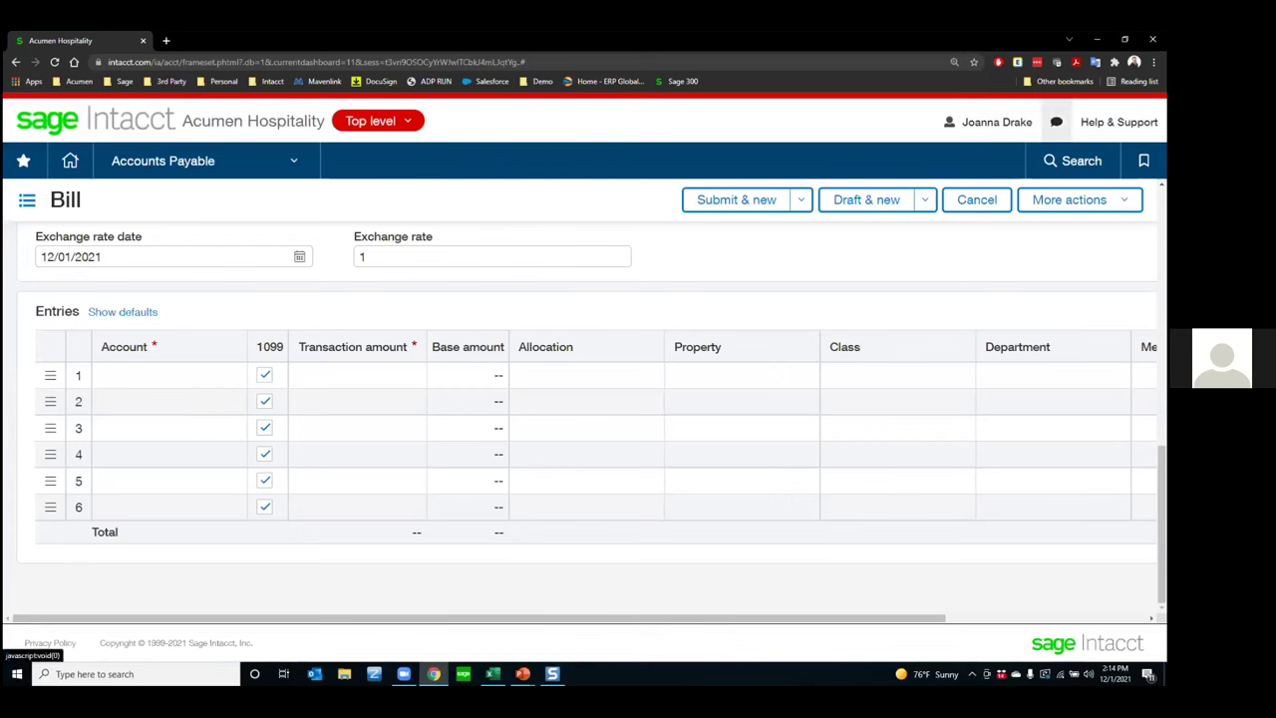
Look through the recent Intacct collaborate messages from the Bill page.
click(1056, 122)
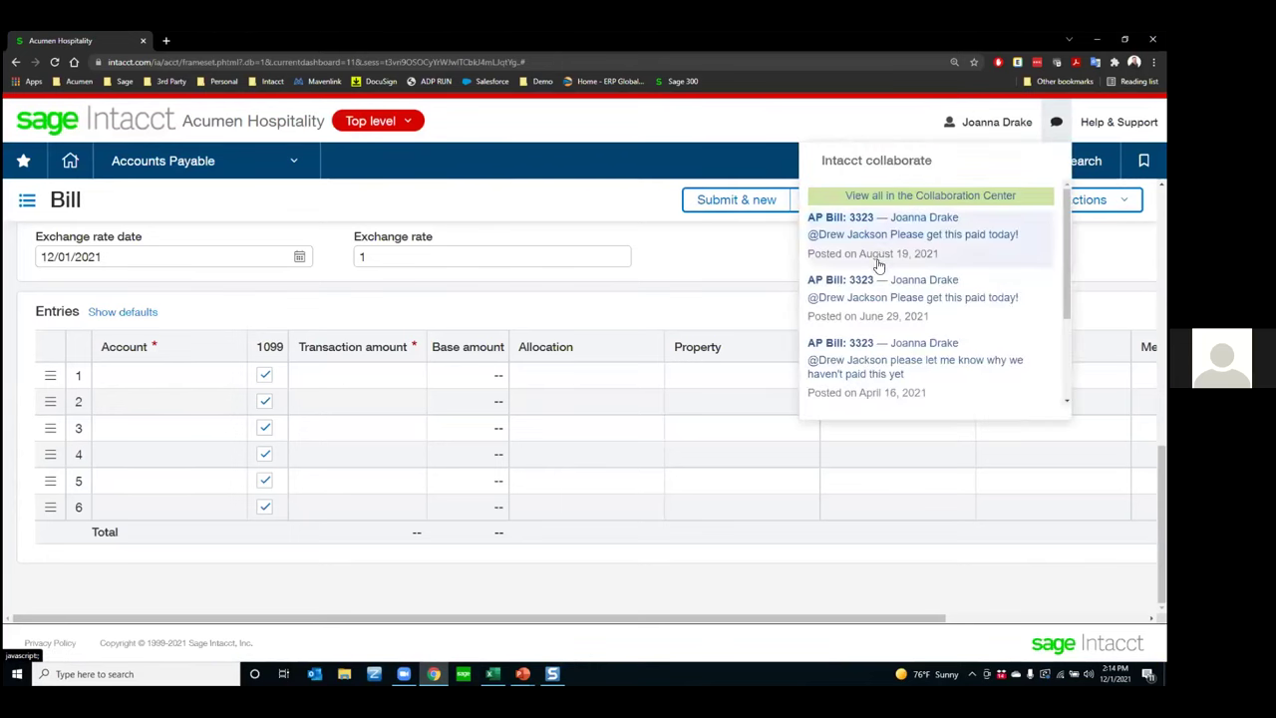
scroll(878, 279, down, 2)
scroll(882, 386, up, 3)
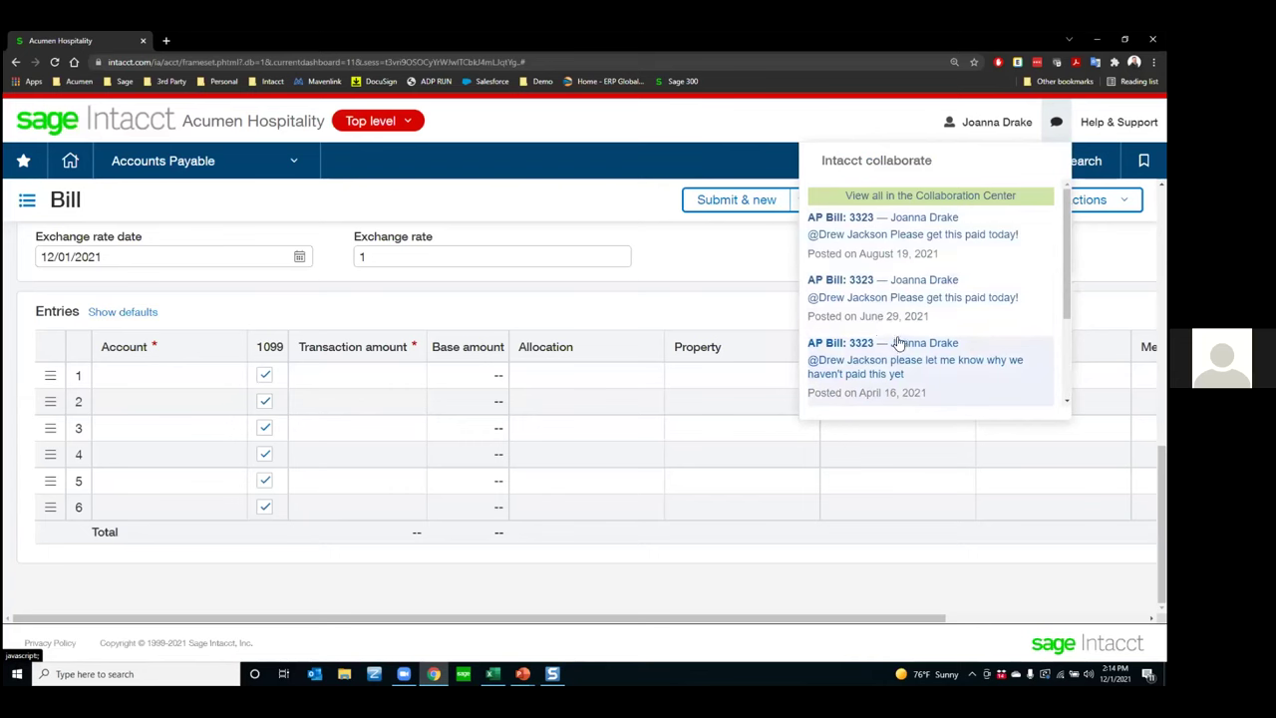
Open the Collaboration Center and review the What I Follow, To Me and All Company feeds and the Groups list.
click(916, 196)
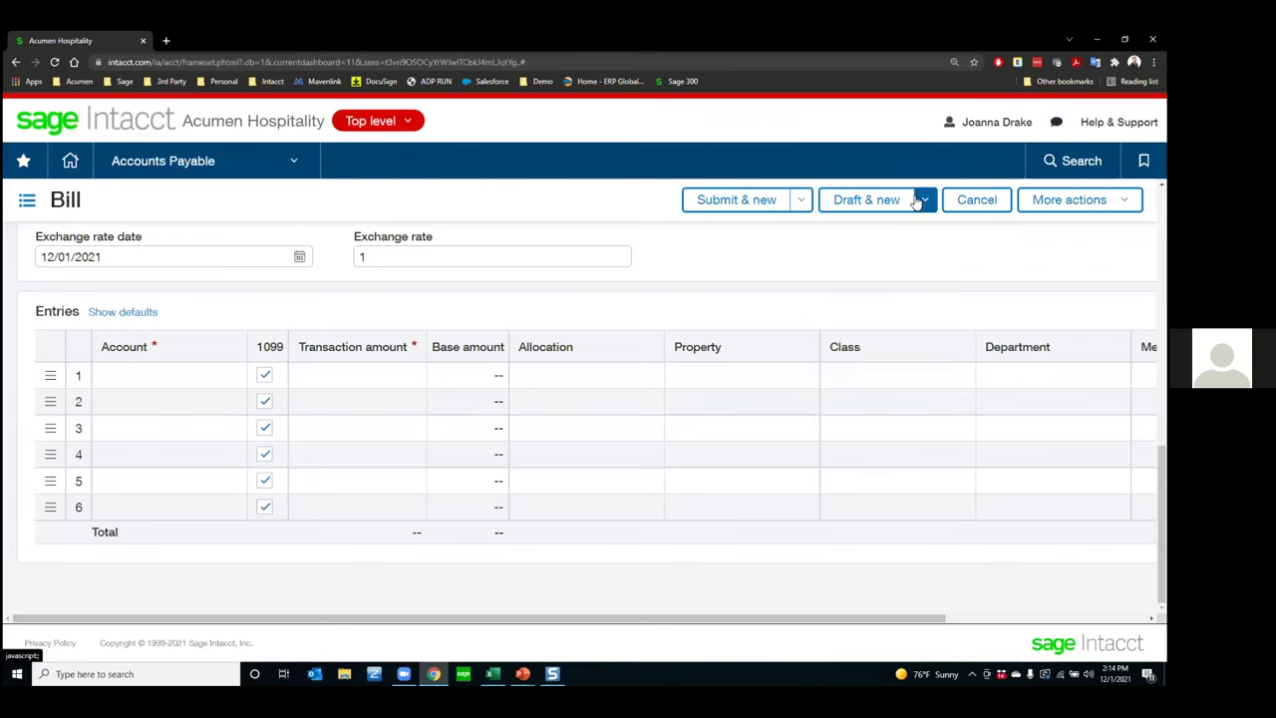
click(643, 131)
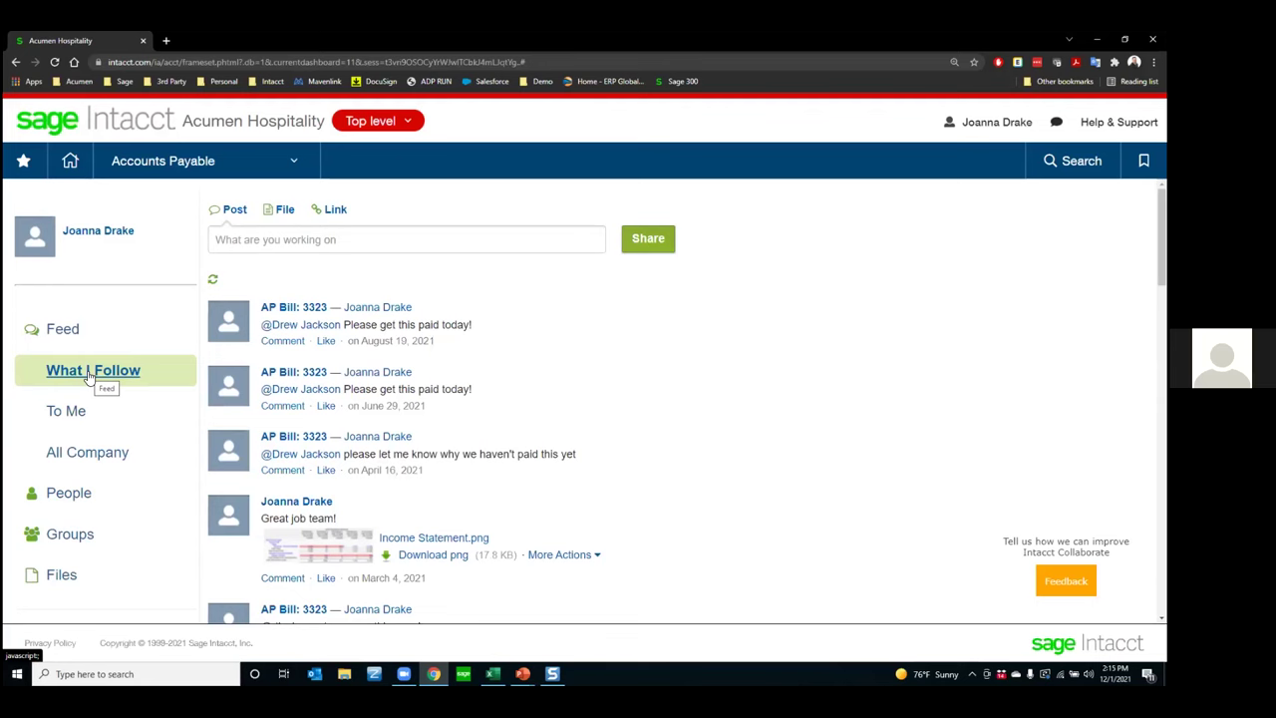
click(84, 416)
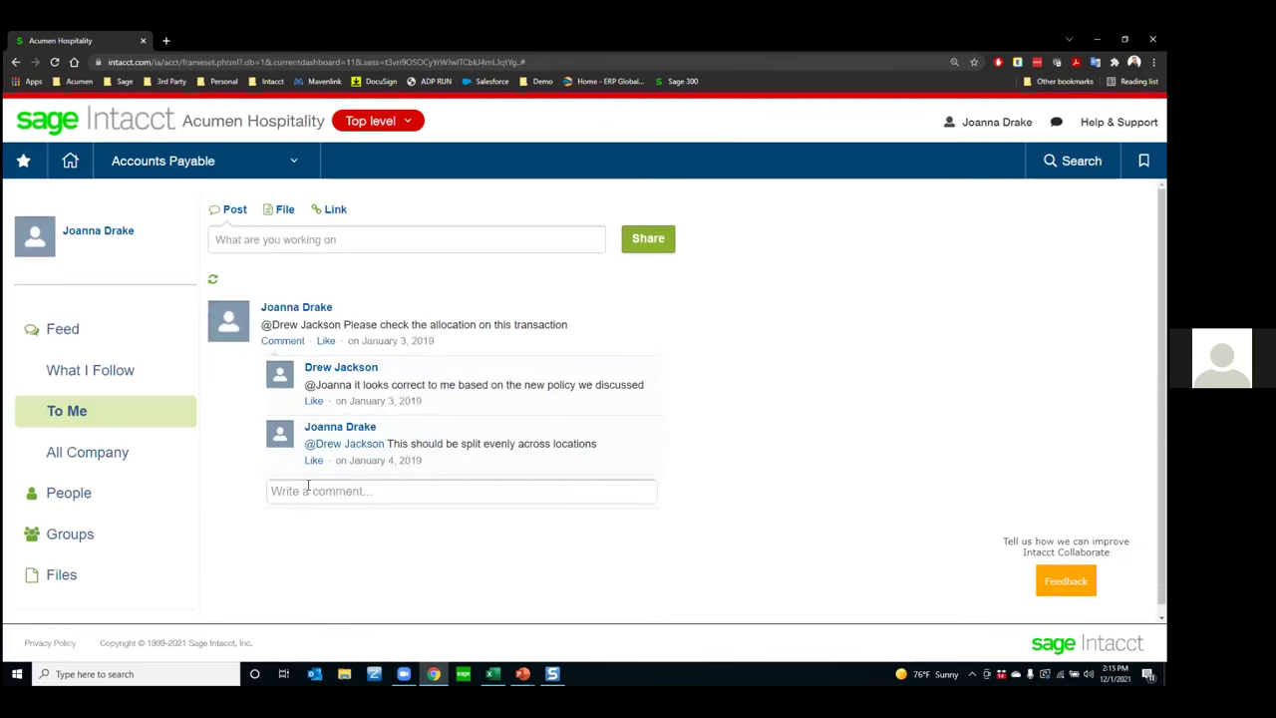
click(89, 455)
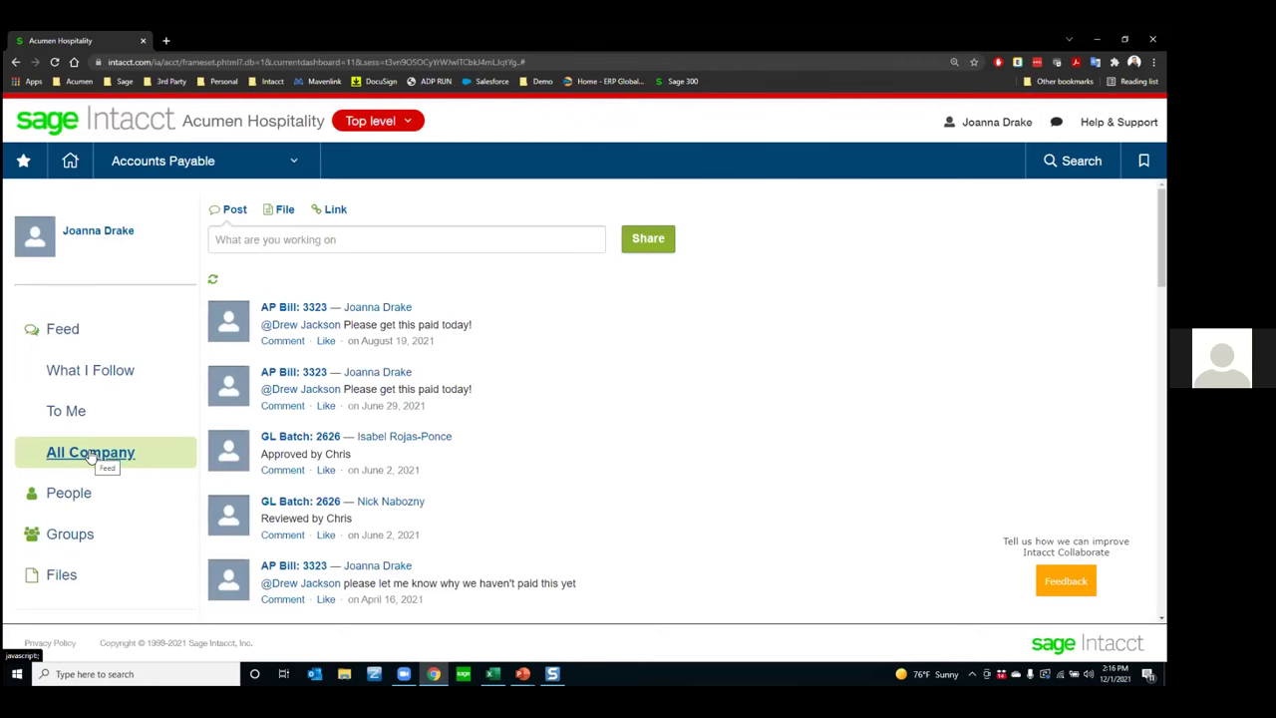
click(72, 536)
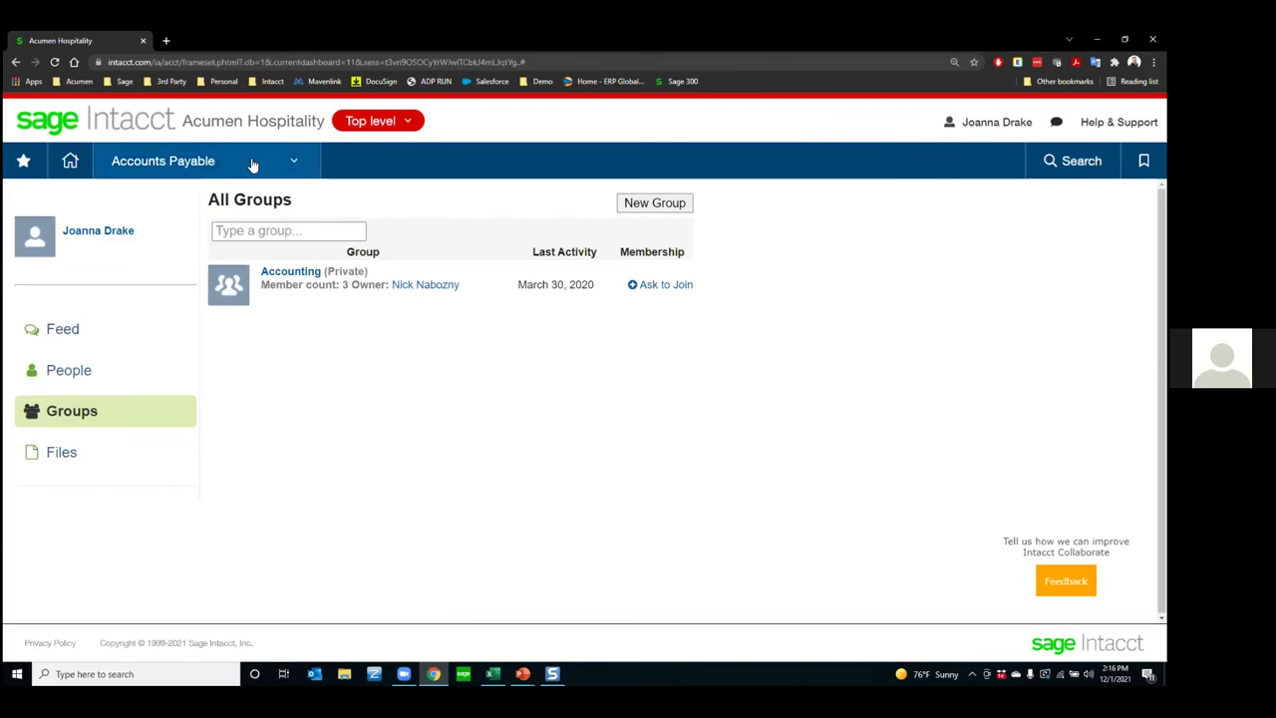
Open the Accounts Payable Bills list, and switch from it to Hospitality Dashboard 2.
click(292, 159)
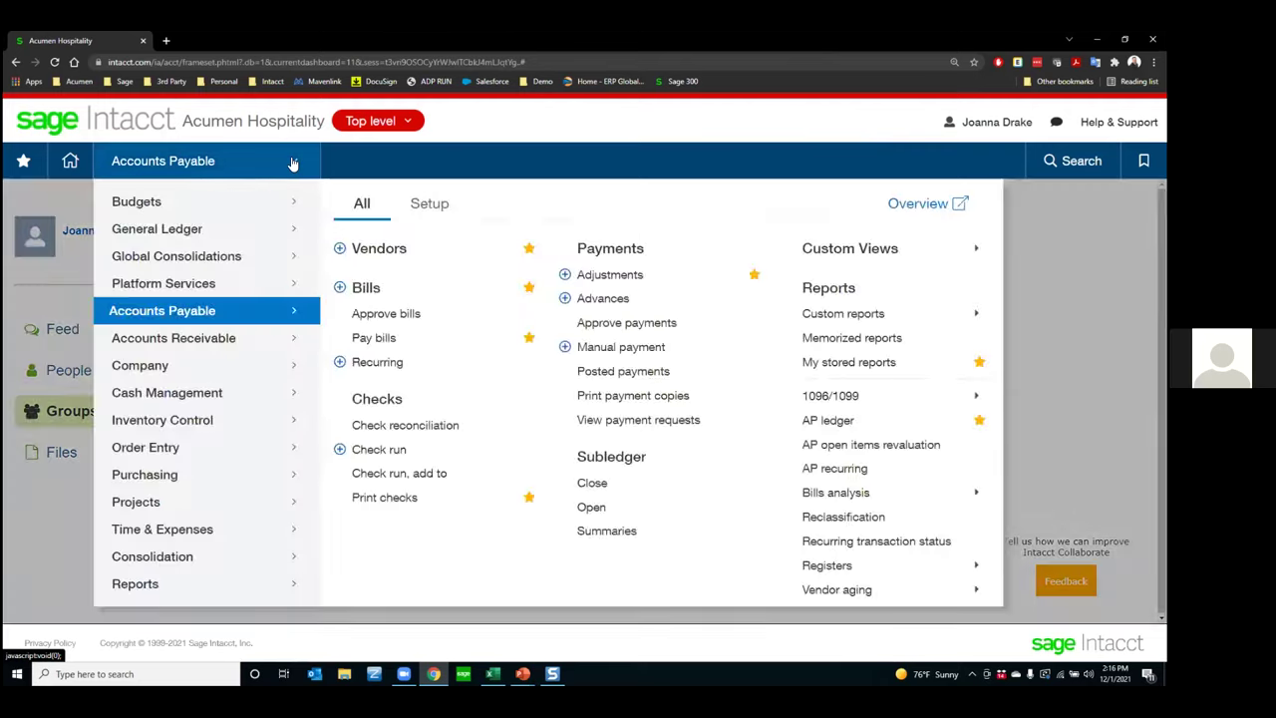
click(364, 288)
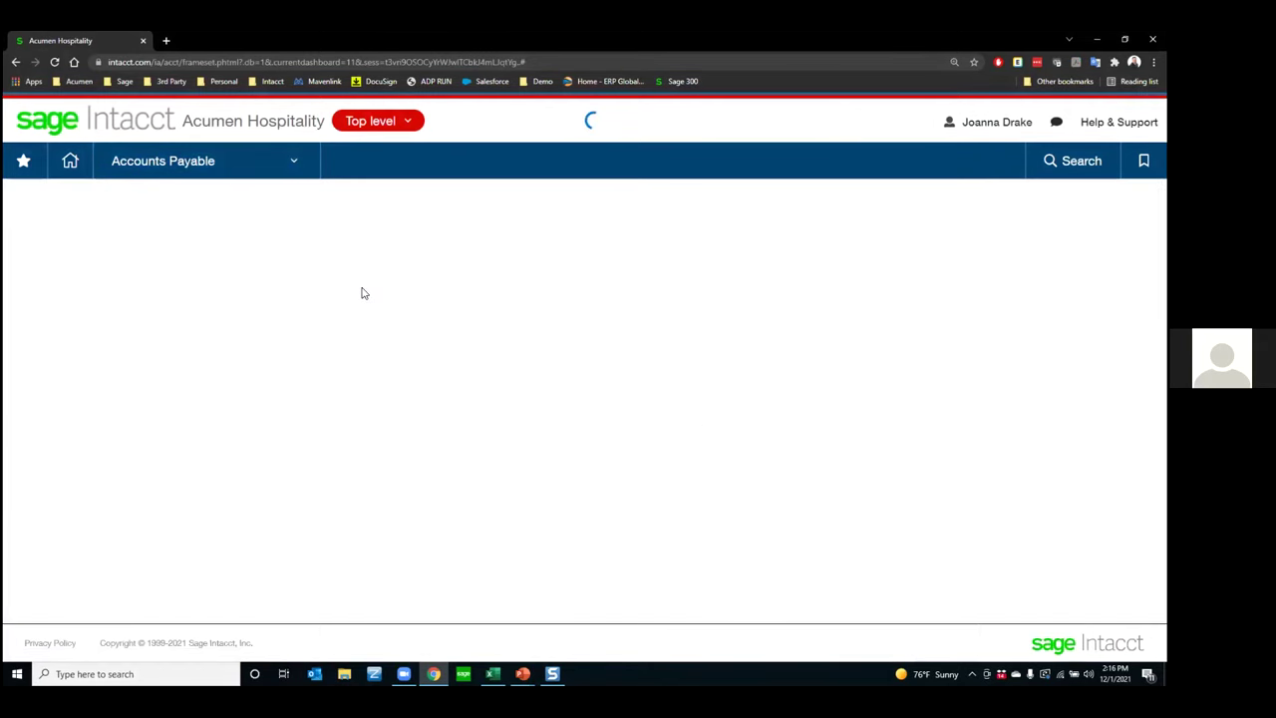
click(290, 163)
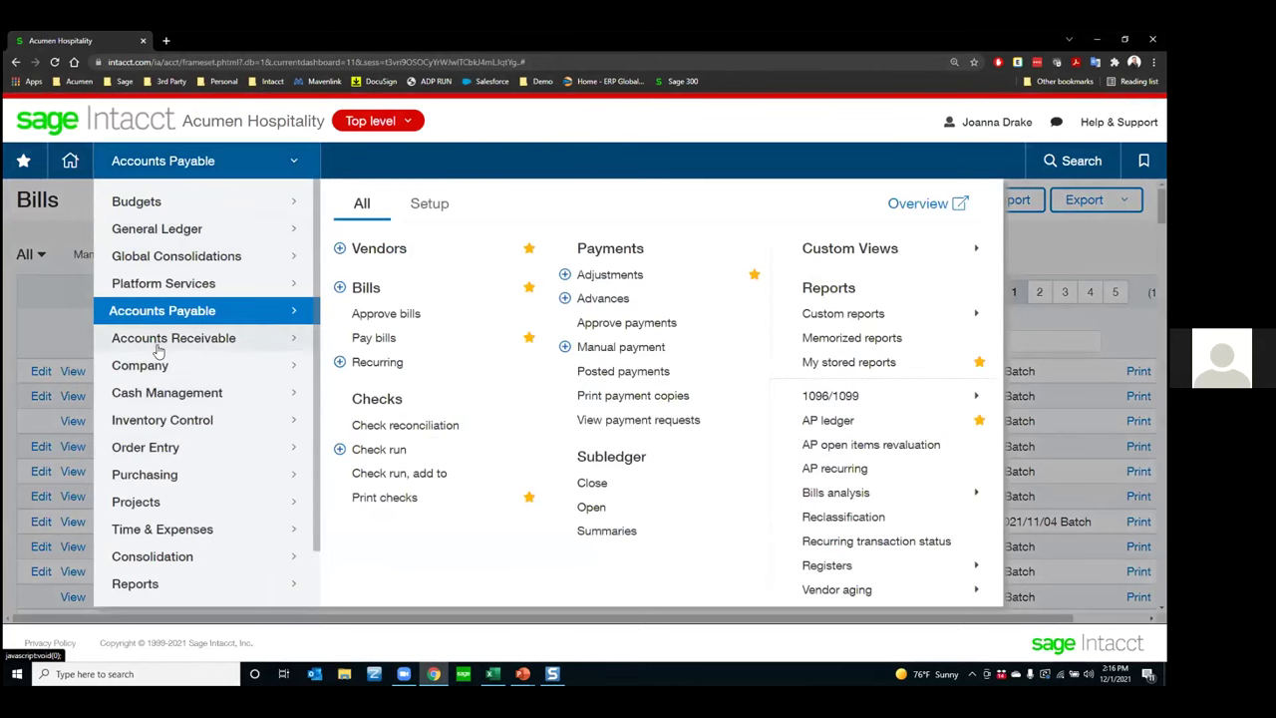
scroll(157, 351, down, 2)
click(155, 557)
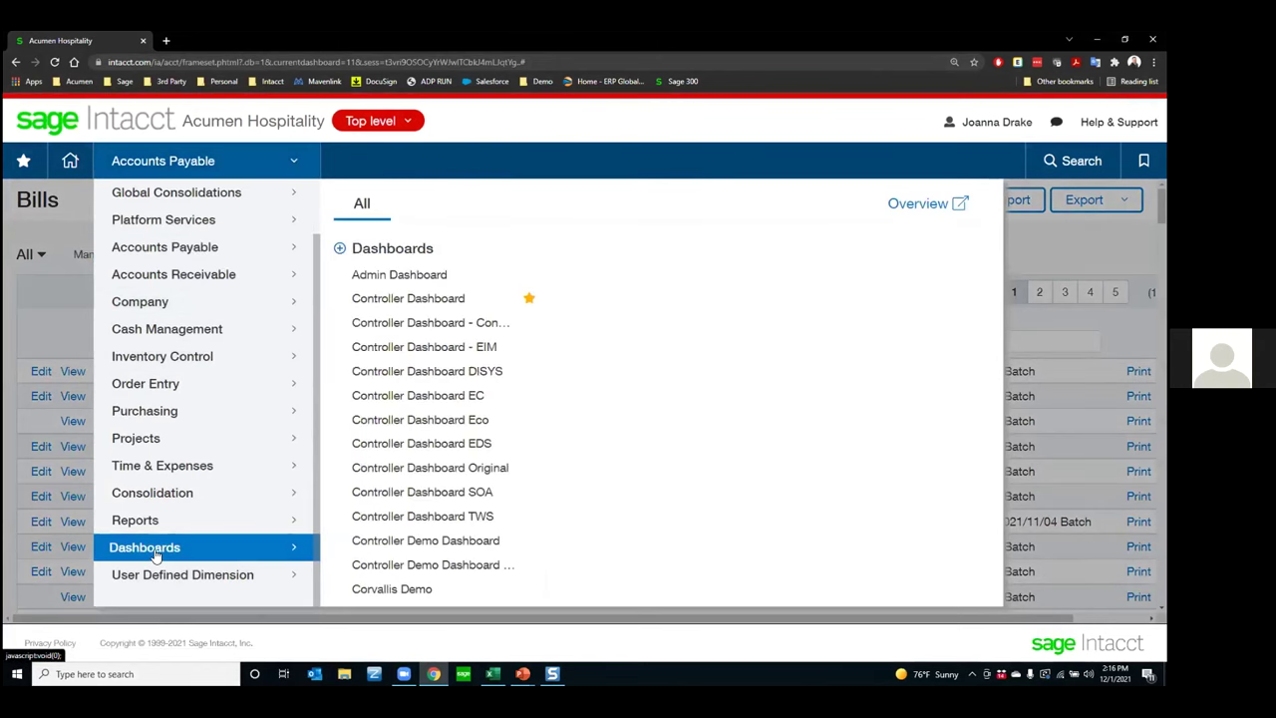
scroll(521, 459, down, 3)
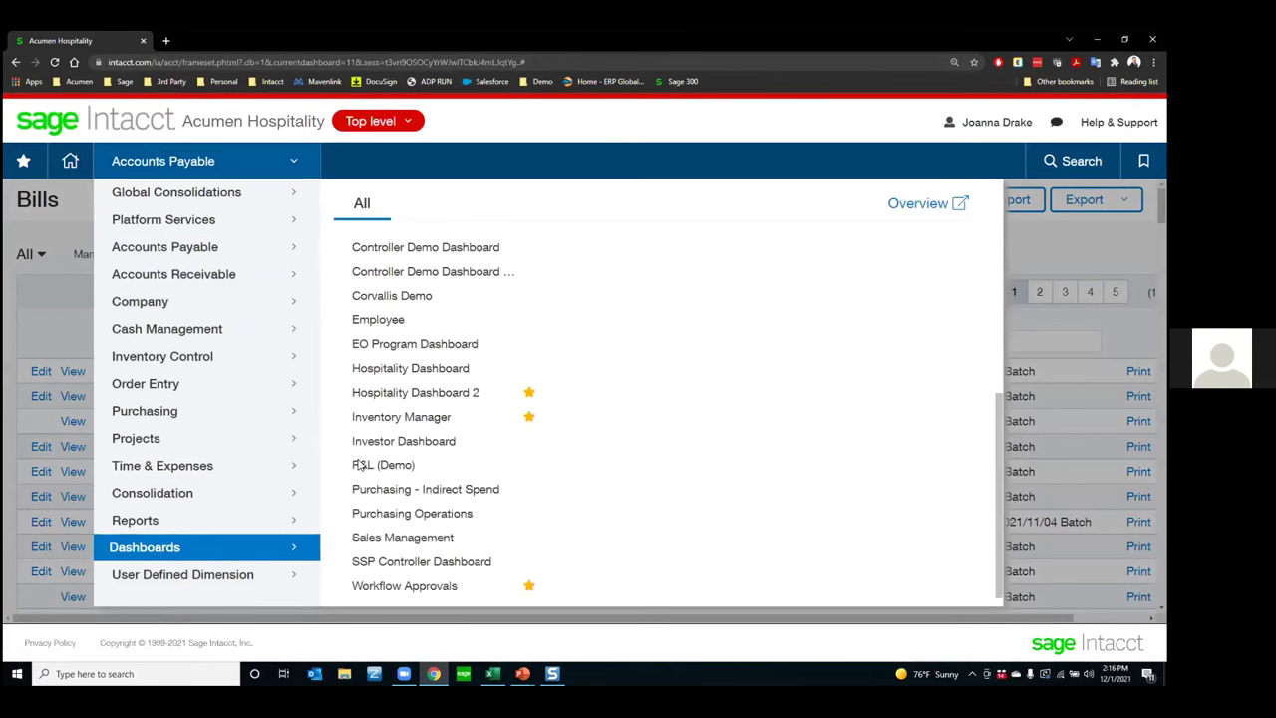
click(378, 393)
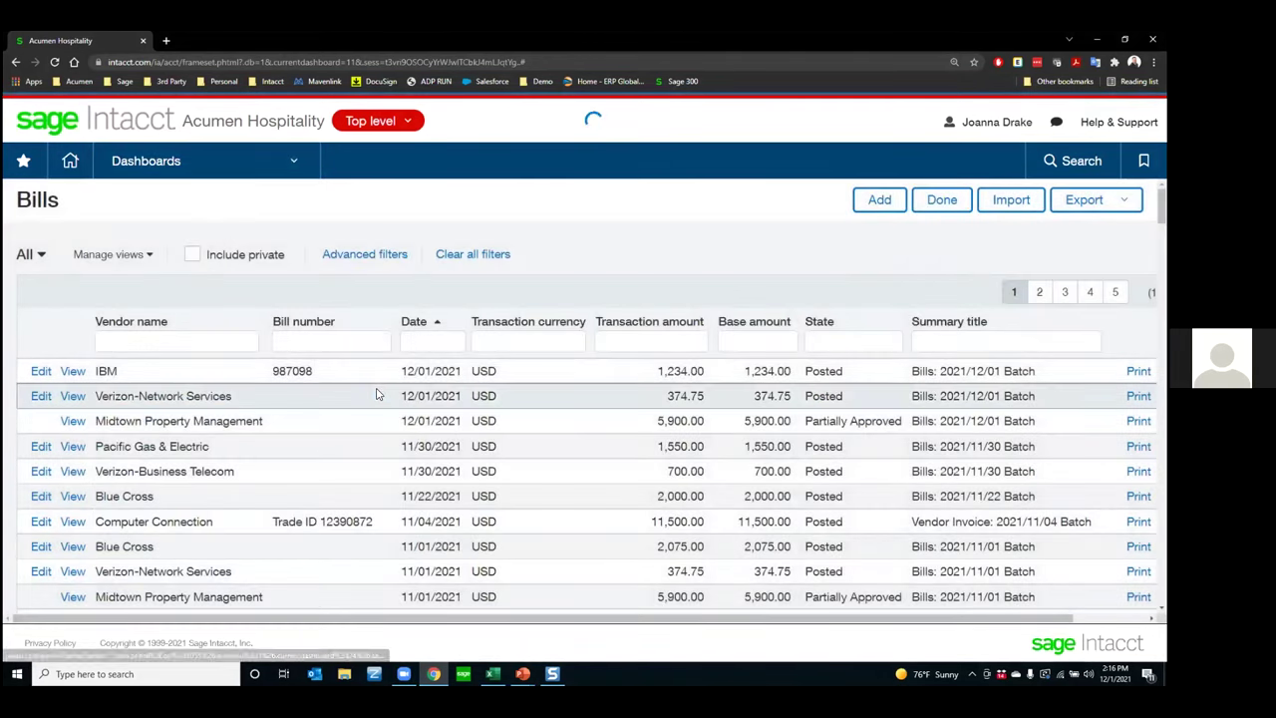
Examine the Company collaboration feed on the dashboard, including its message entry box and the recent posts.
scroll(377, 394, down, 3)
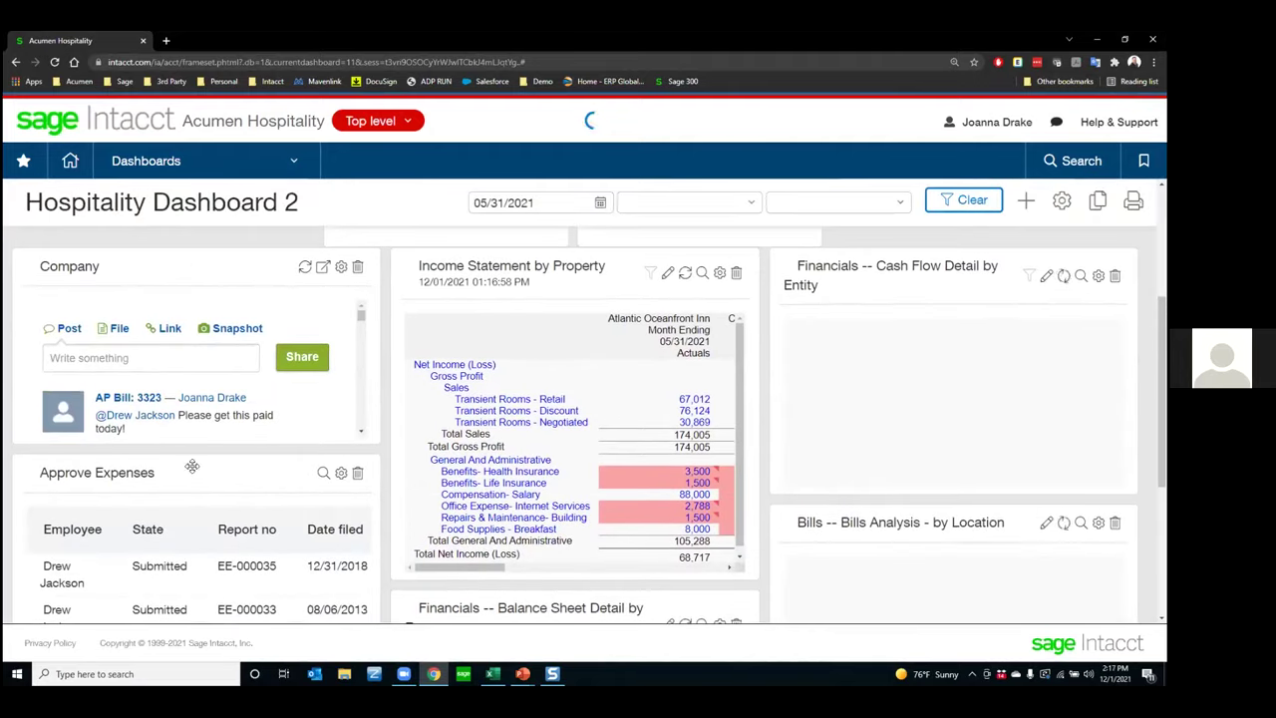
scroll(173, 298, up, 1)
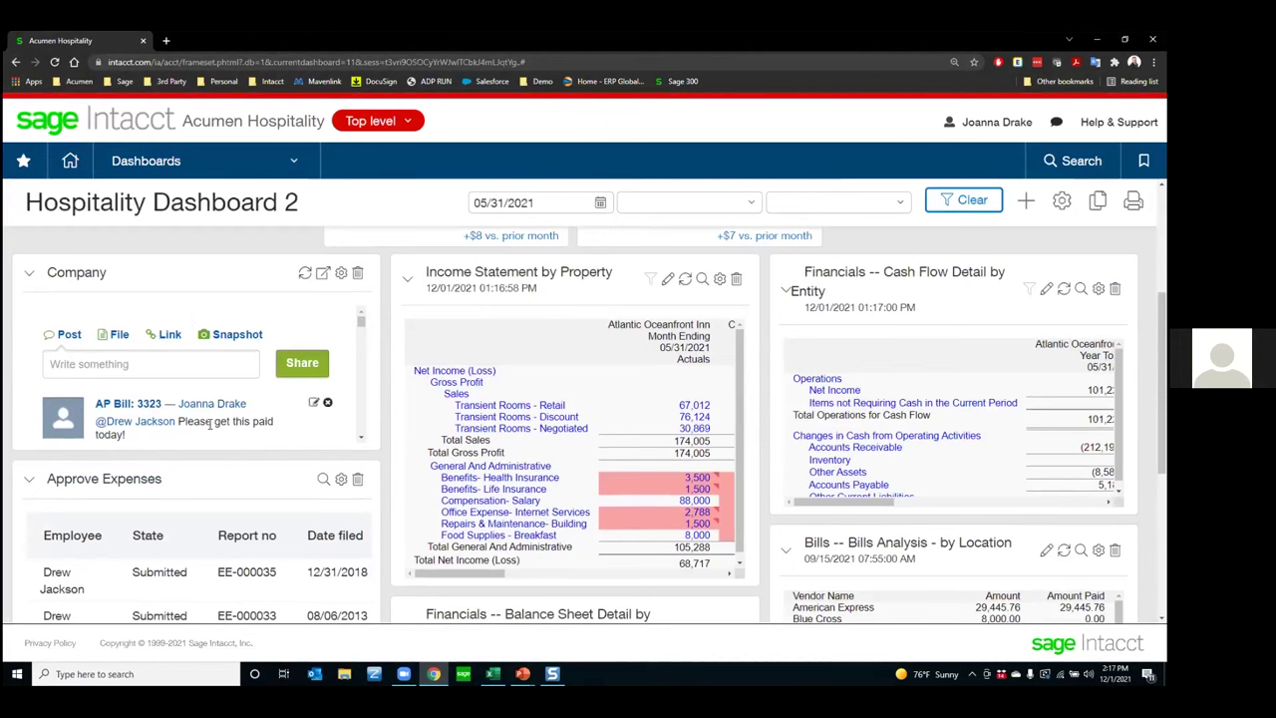
click(133, 365)
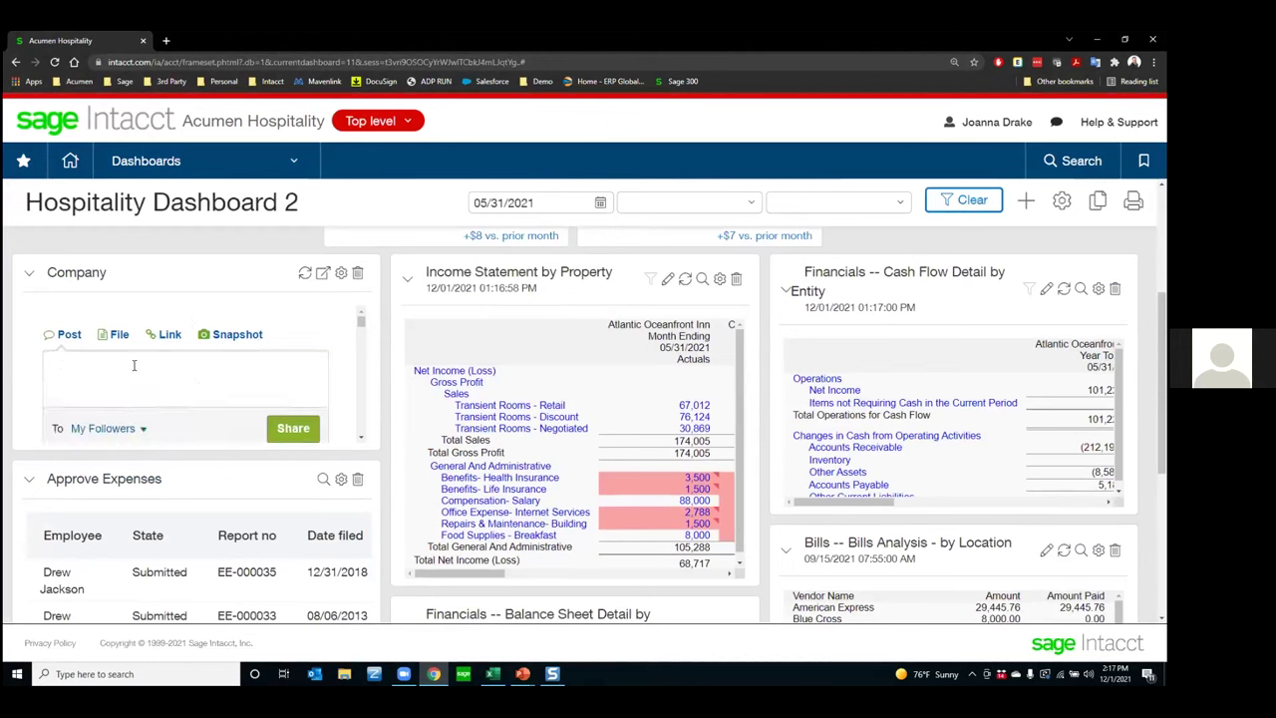
click(286, 327)
scroll(118, 375, down, 5)
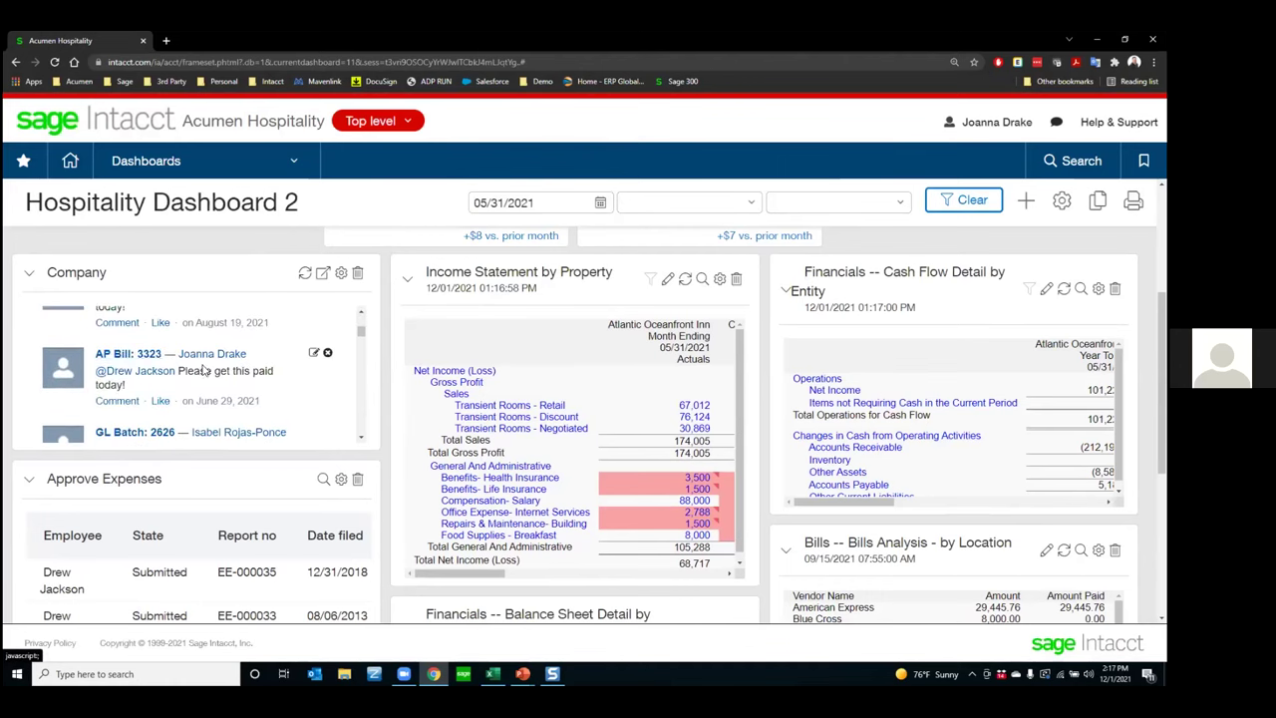
Open the AP bill linked in the Company feed's June 29, 2021 post and read through its collaboration messages.
click(132, 356)
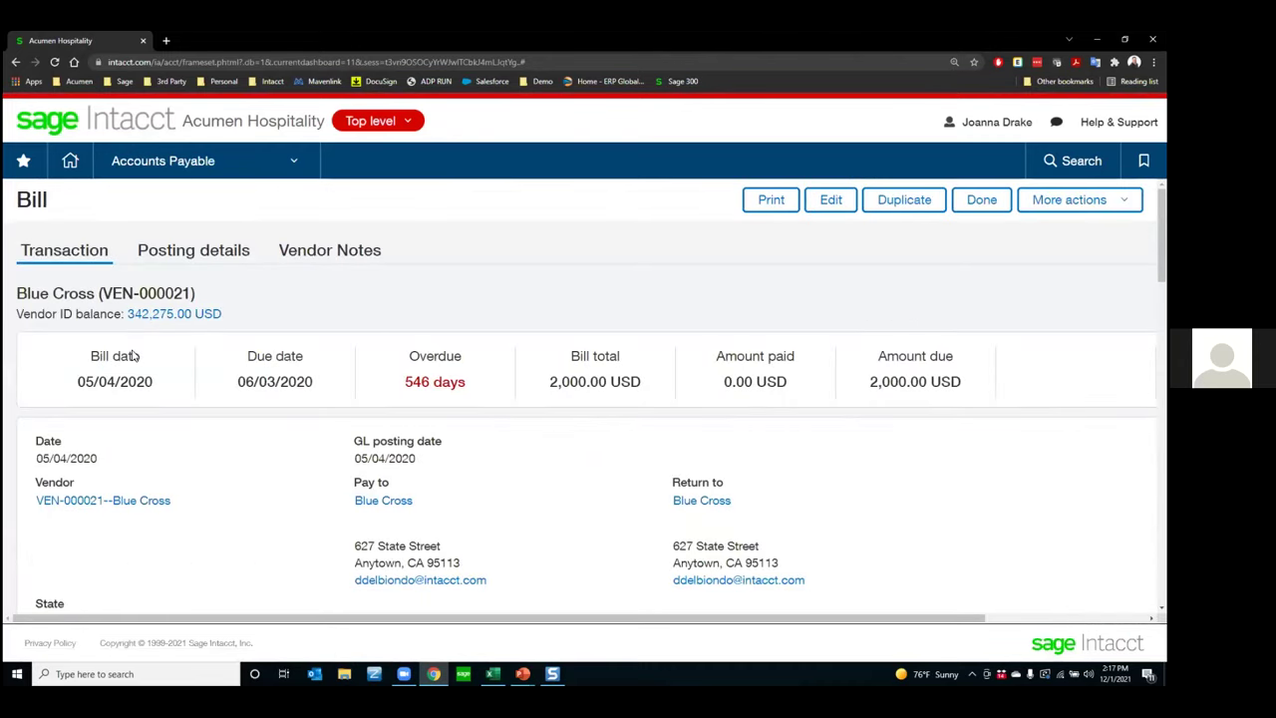
scroll(234, 342, down, 15)
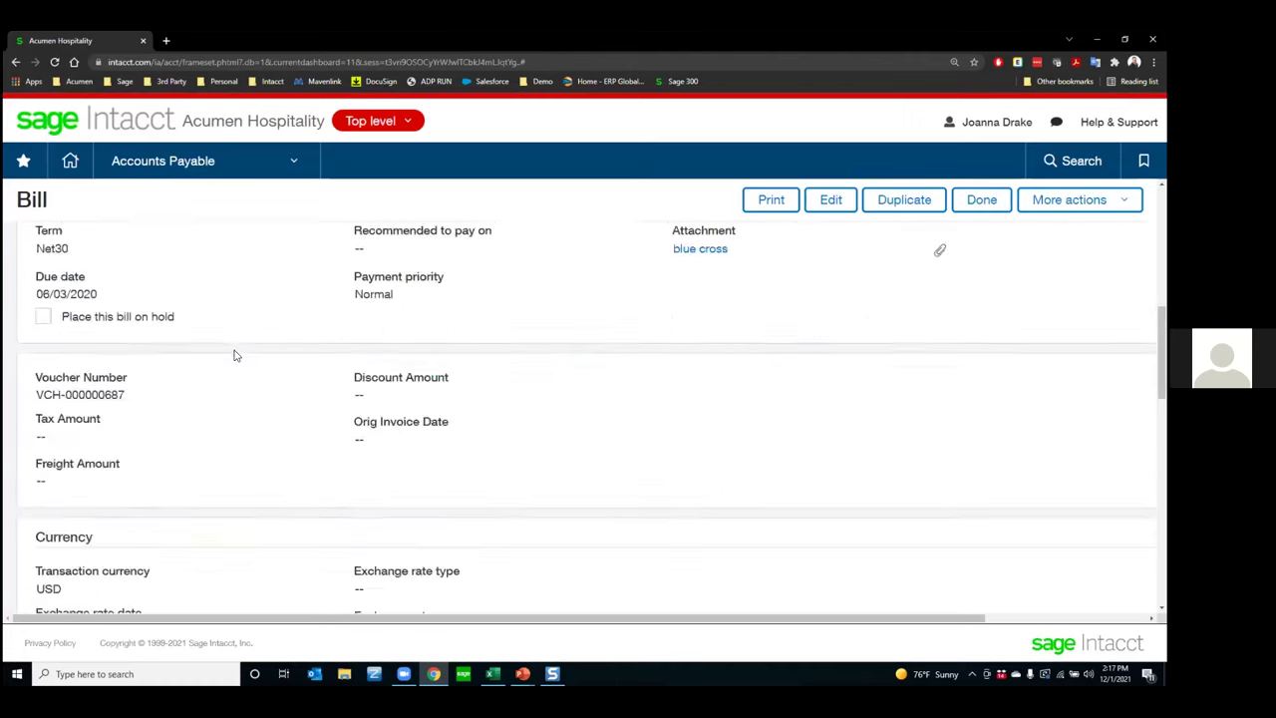
scroll(198, 375, up, 3)
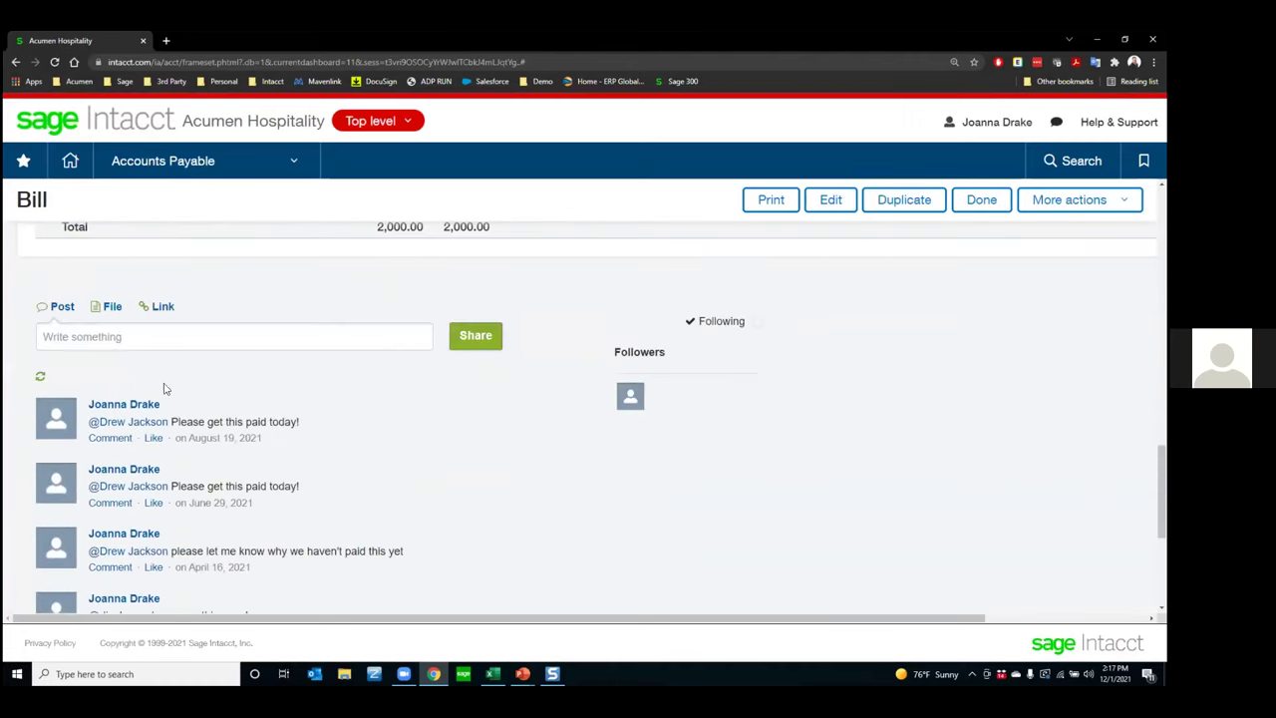
scroll(181, 533, down, 2)
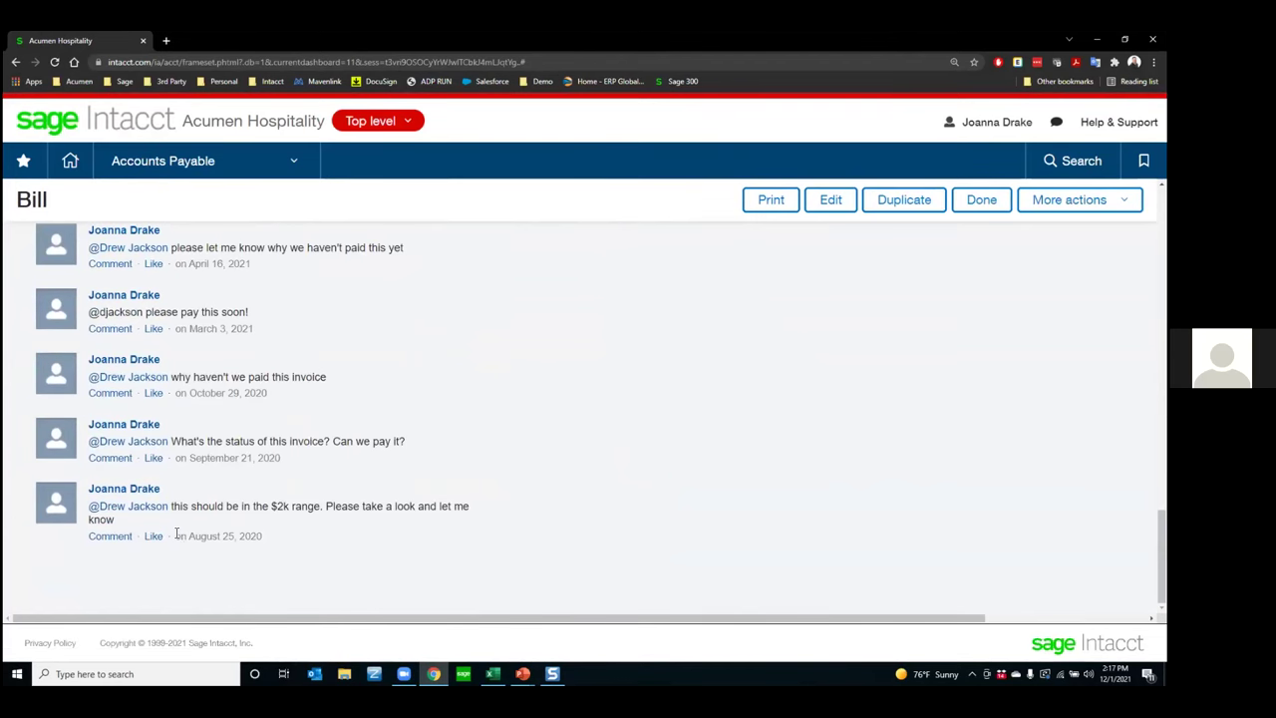
scroll(176, 534, up, 4)
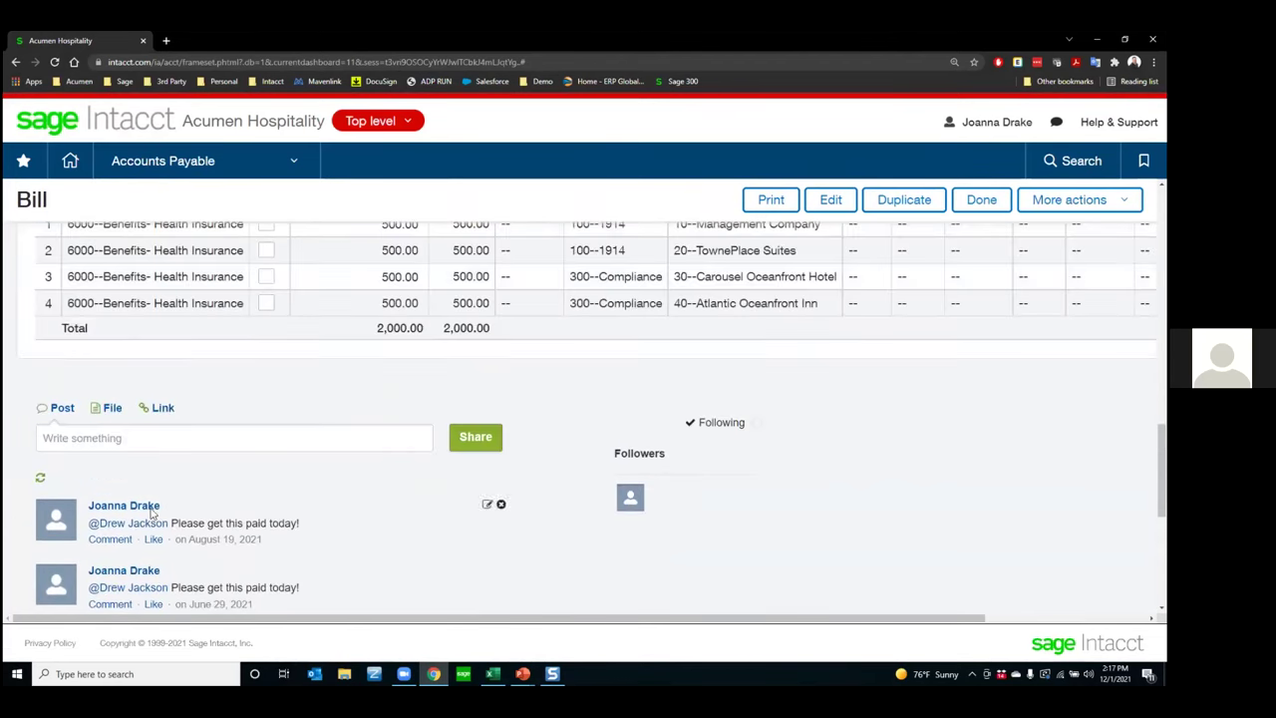
Share a post on the bill record that mentions the colleague and says "Please get this paid today!!!!".
click(84, 444)
text(@)
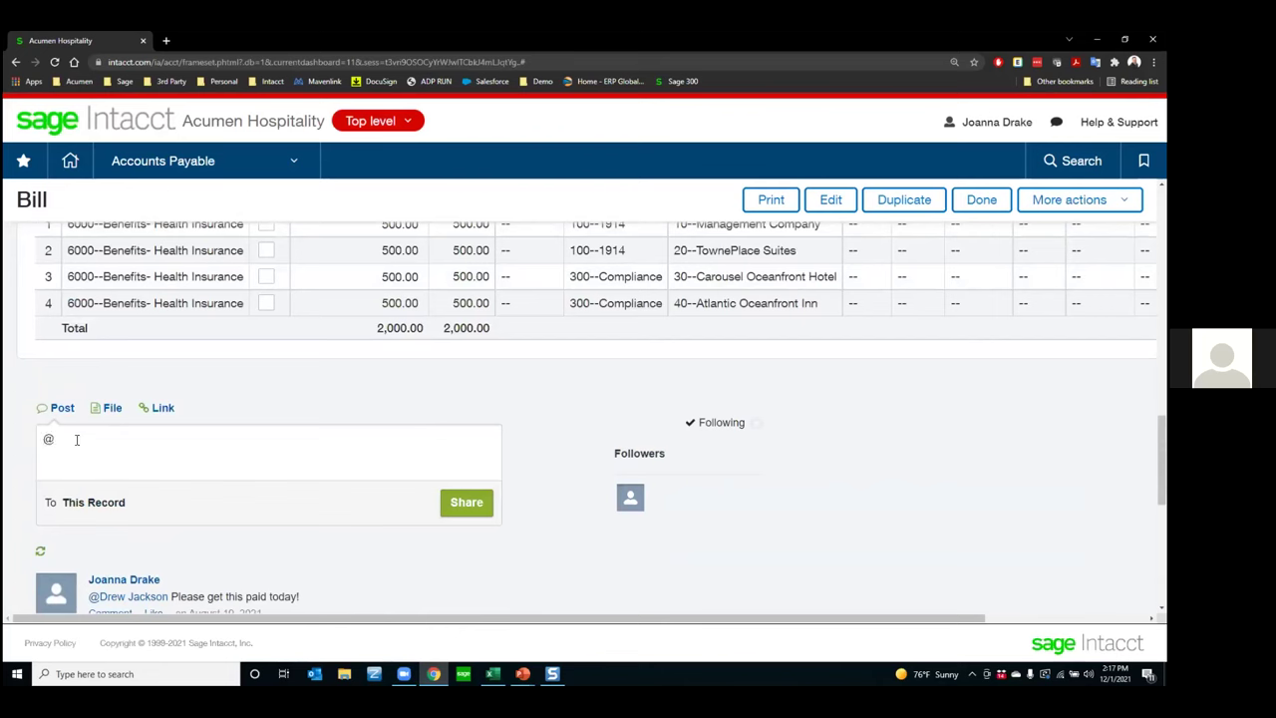
text(drew)
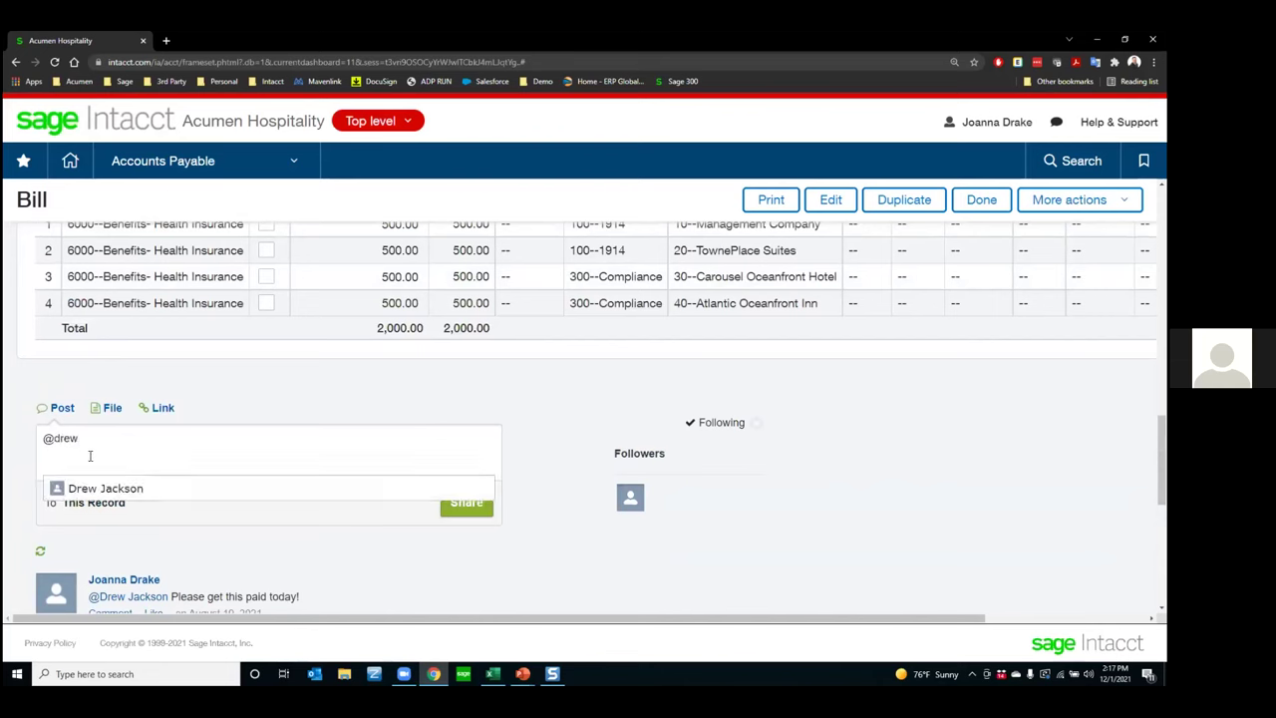
click(94, 489)
text(Please get this paid today!!!!)
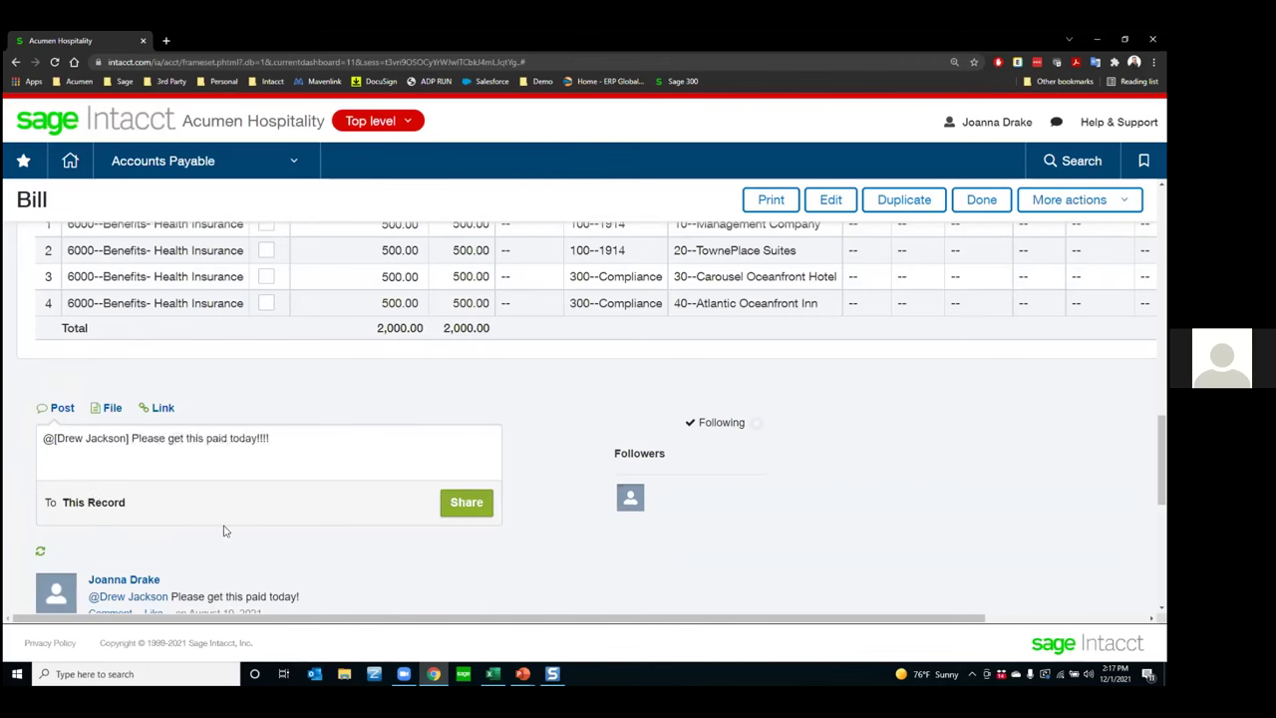
click(474, 503)
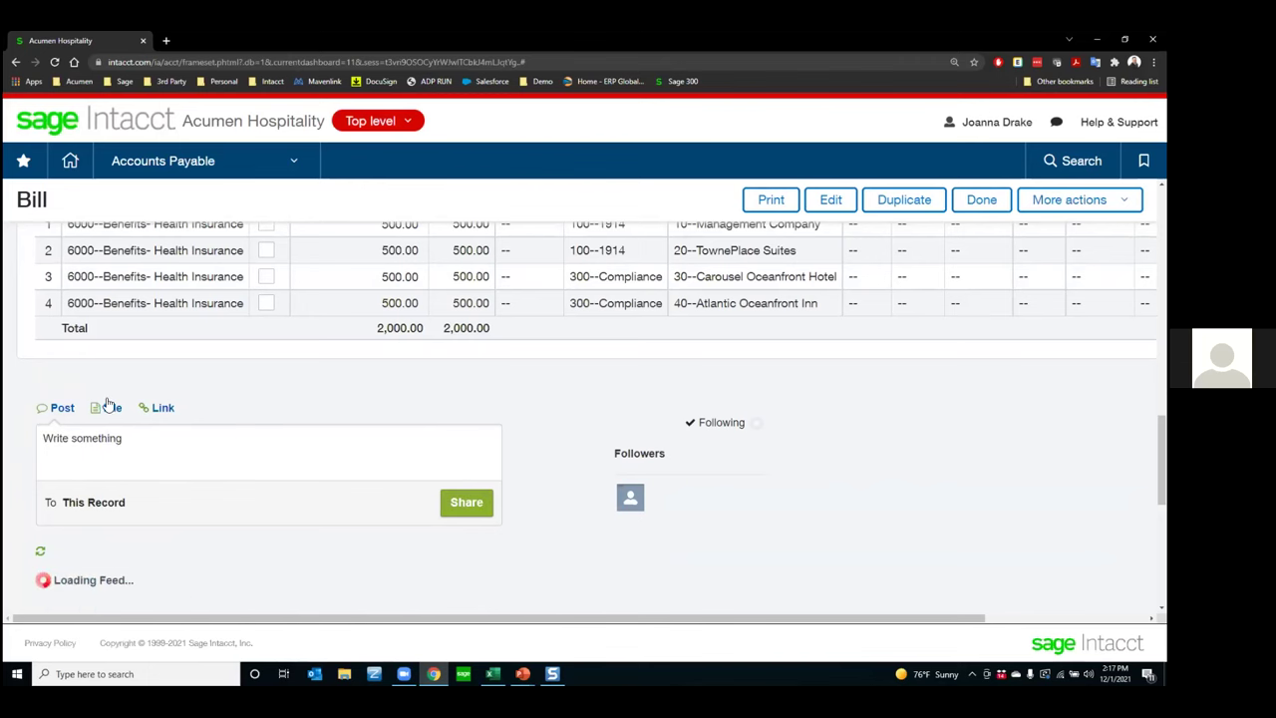
Examine the bill's options for sharing a file and a link, dismissing the file chooser without picking a file.
click(110, 407)
click(82, 441)
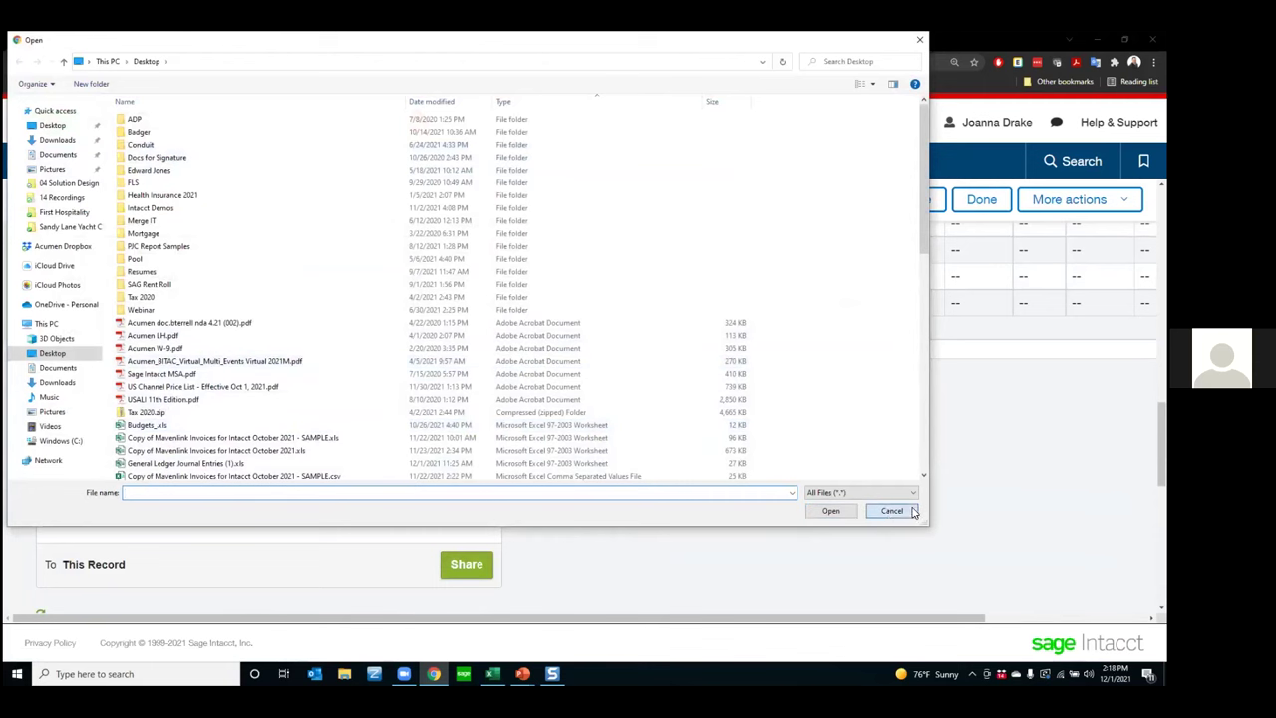
click(891, 510)
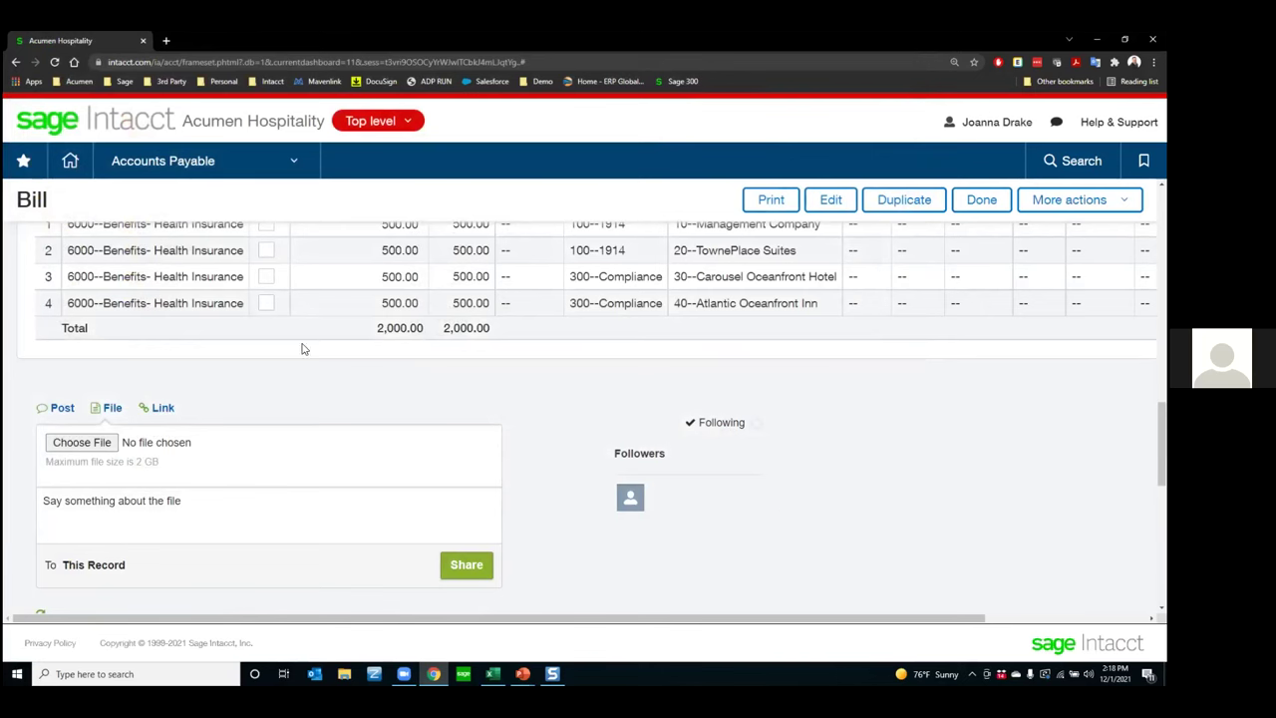
click(163, 409)
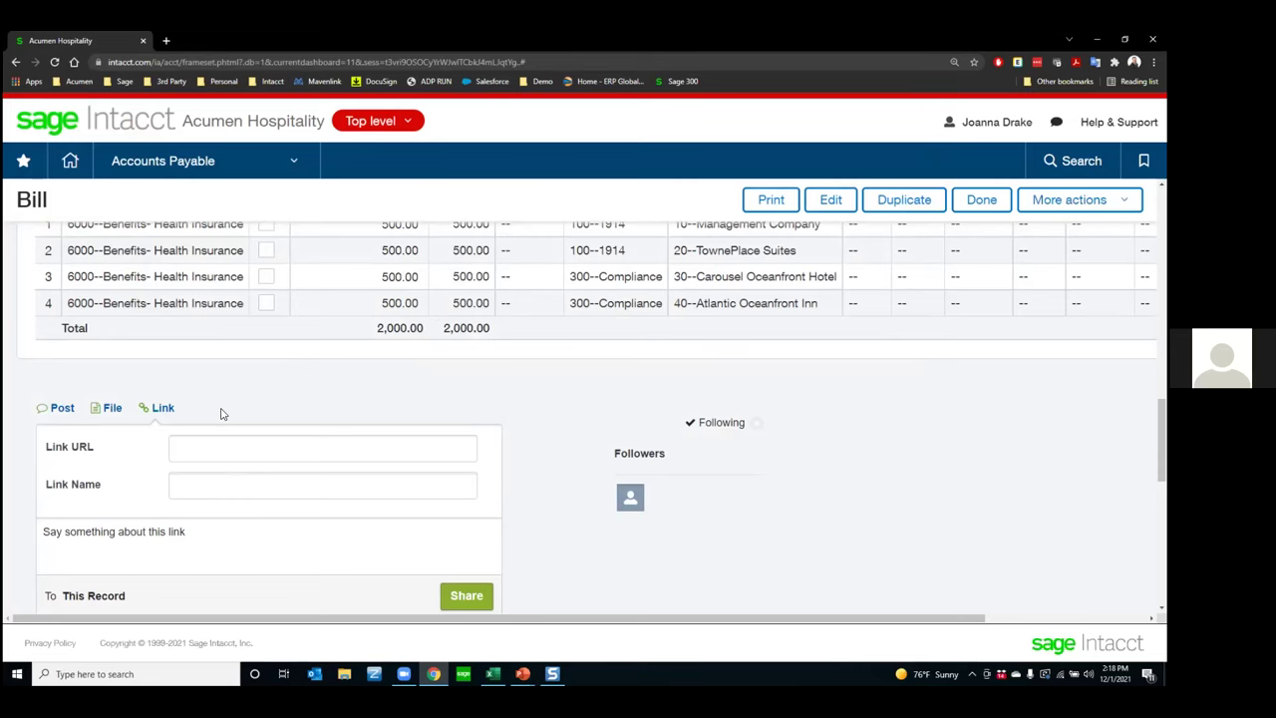
Return to Hospitality Dashboard 2 and bring up its Company collaboration feed.
scroll(221, 412, up, 15)
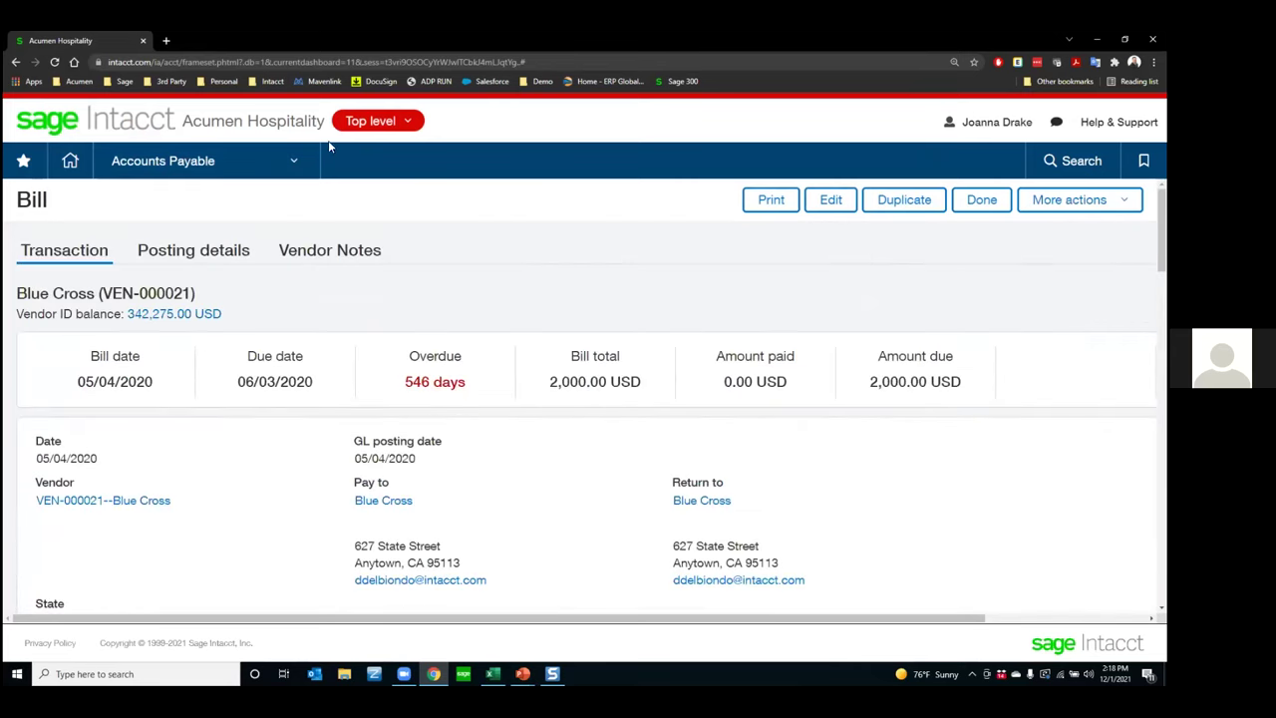
click(224, 177)
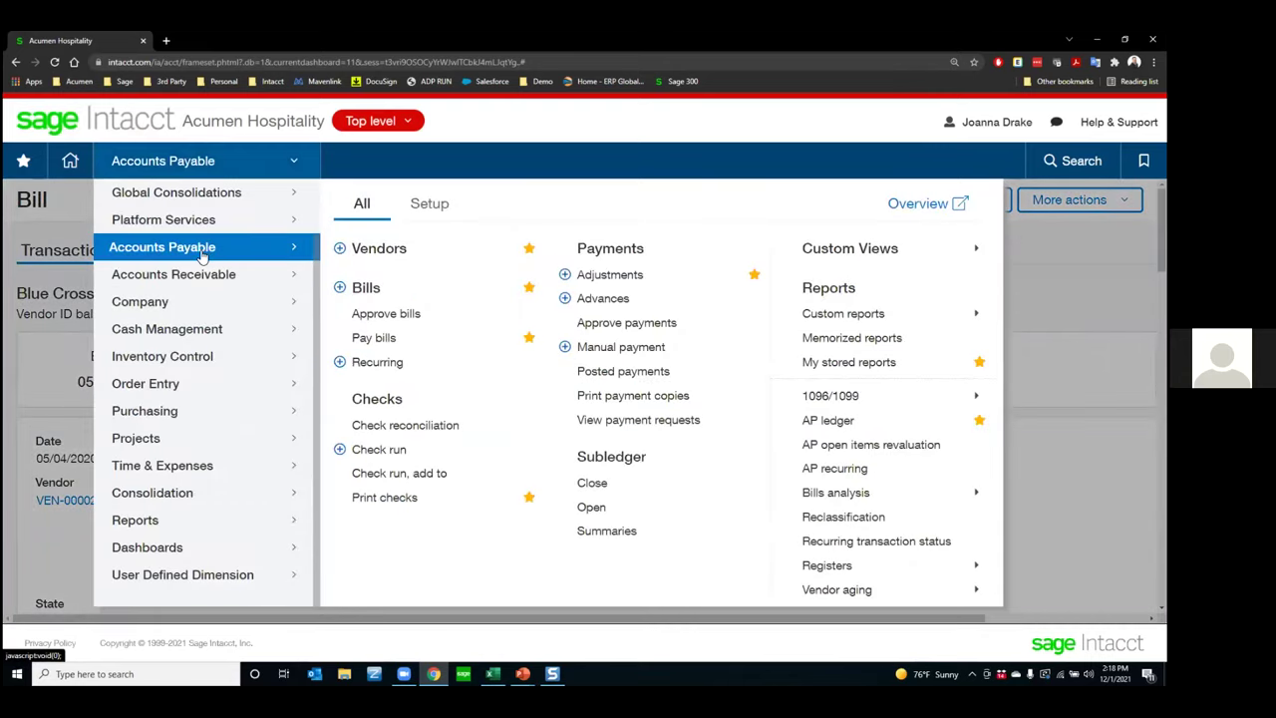
click(150, 547)
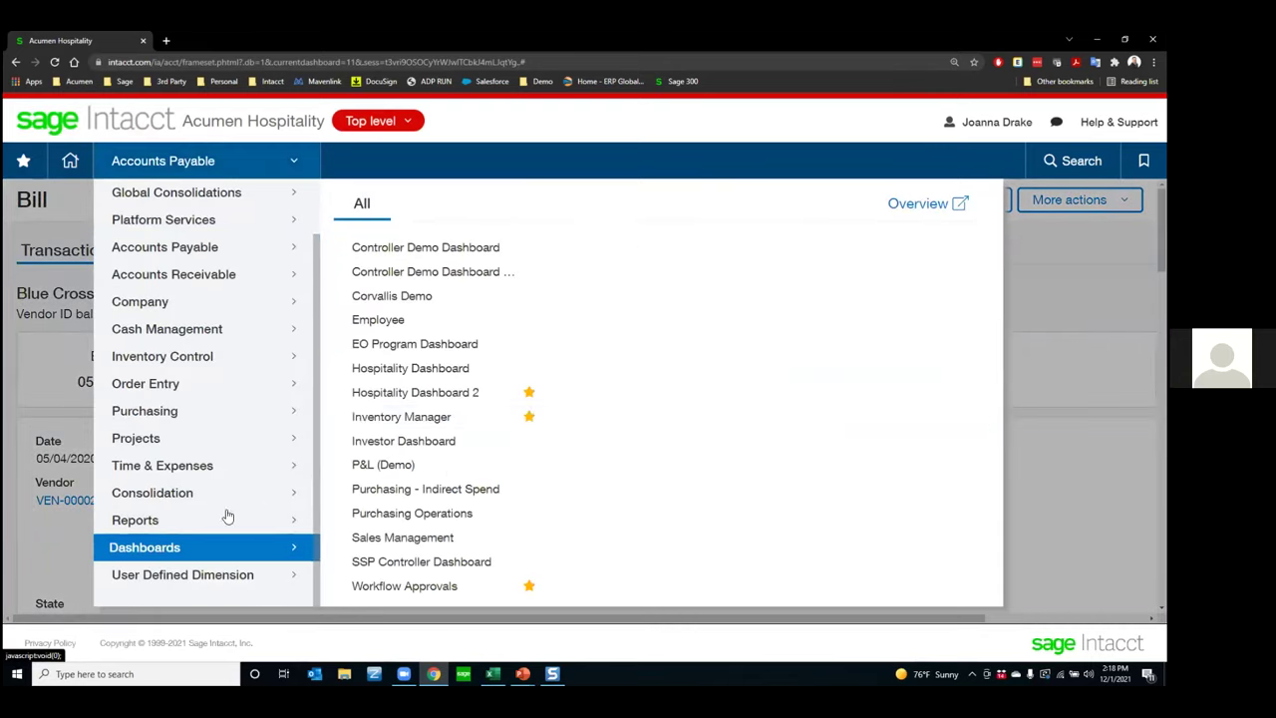
click(385, 399)
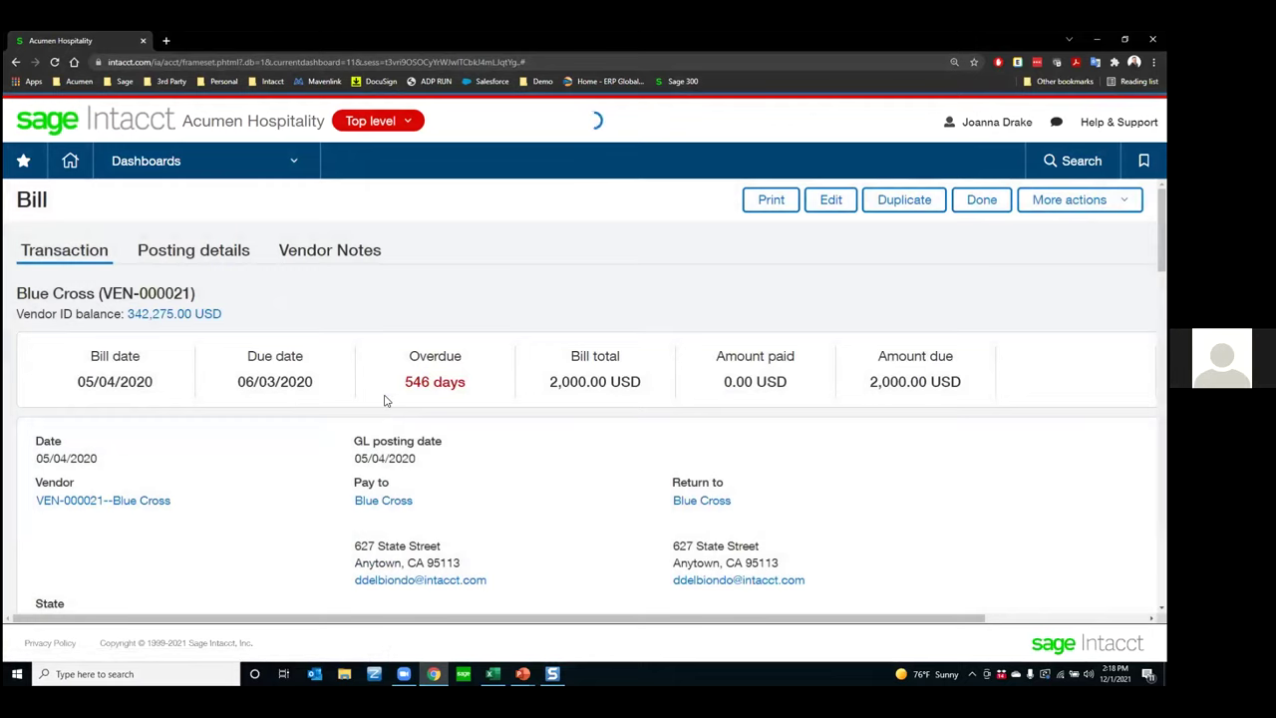
scroll(385, 395, down, 1)
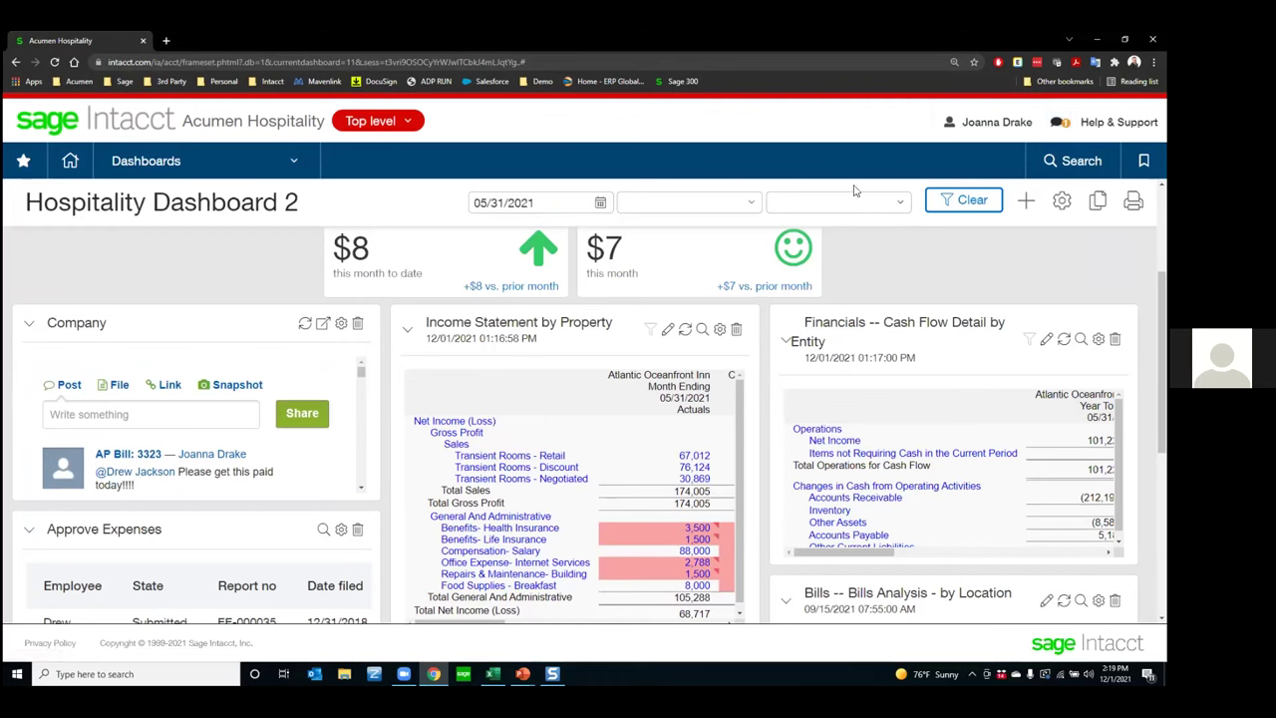
Start a snapshot post in the Company feed and select the Income Statement by Property report as its snapshot.
click(233, 388)
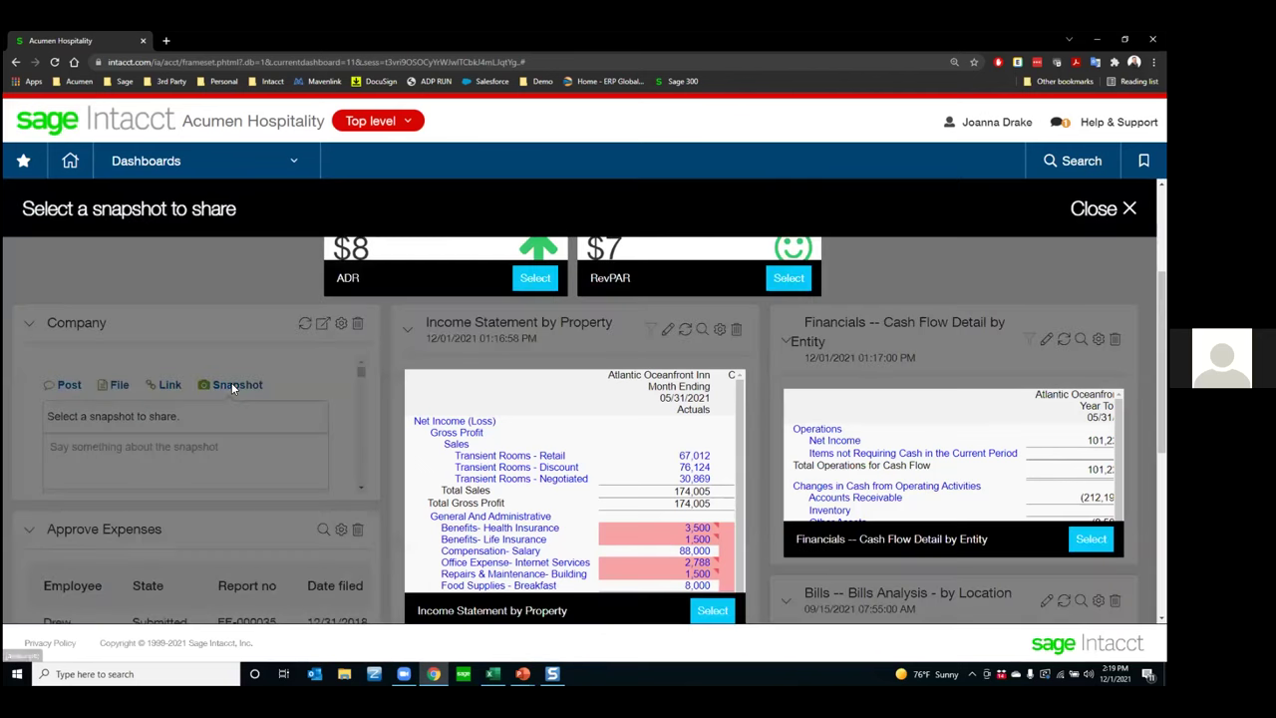
scroll(239, 389, up, 3)
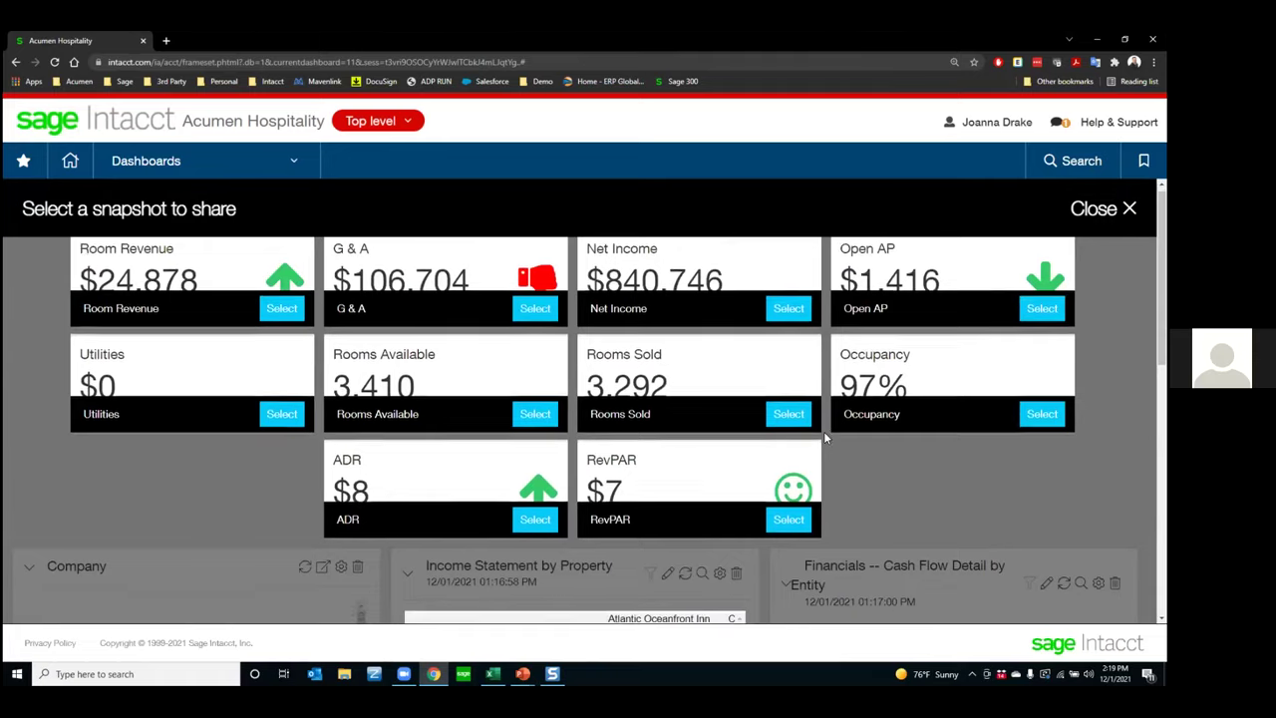
scroll(823, 434, down, 5)
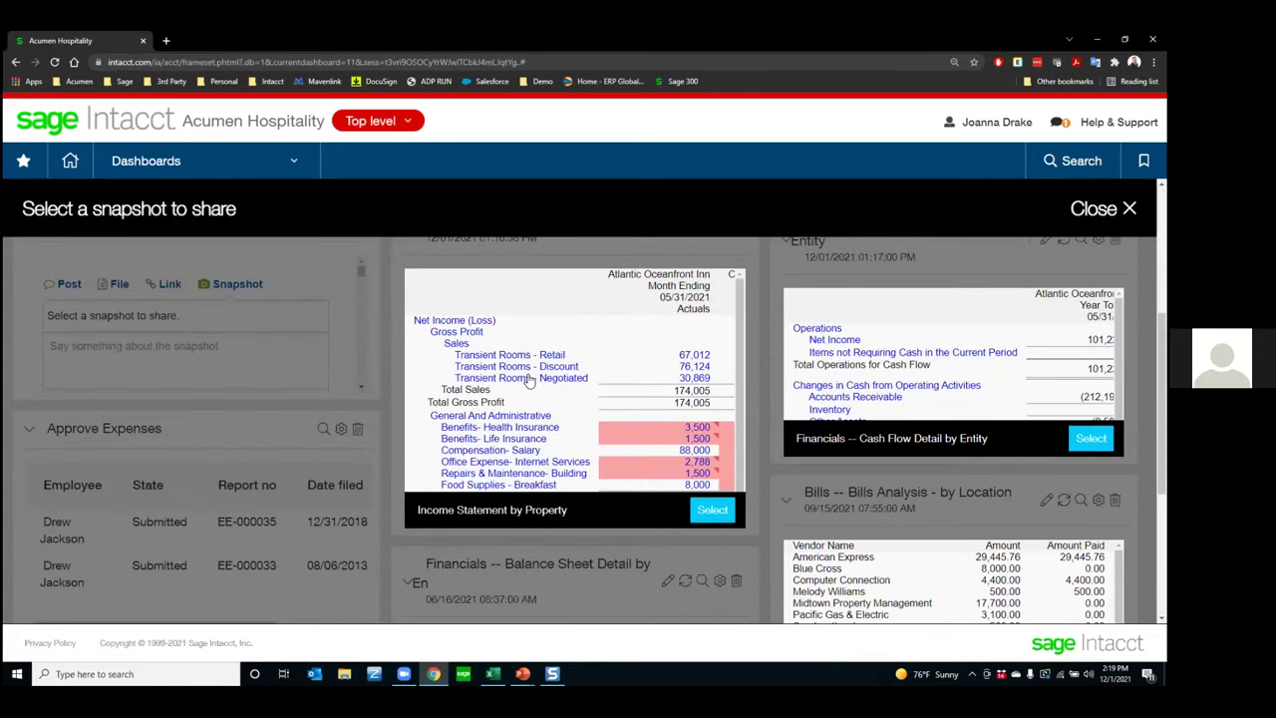
click(712, 510)
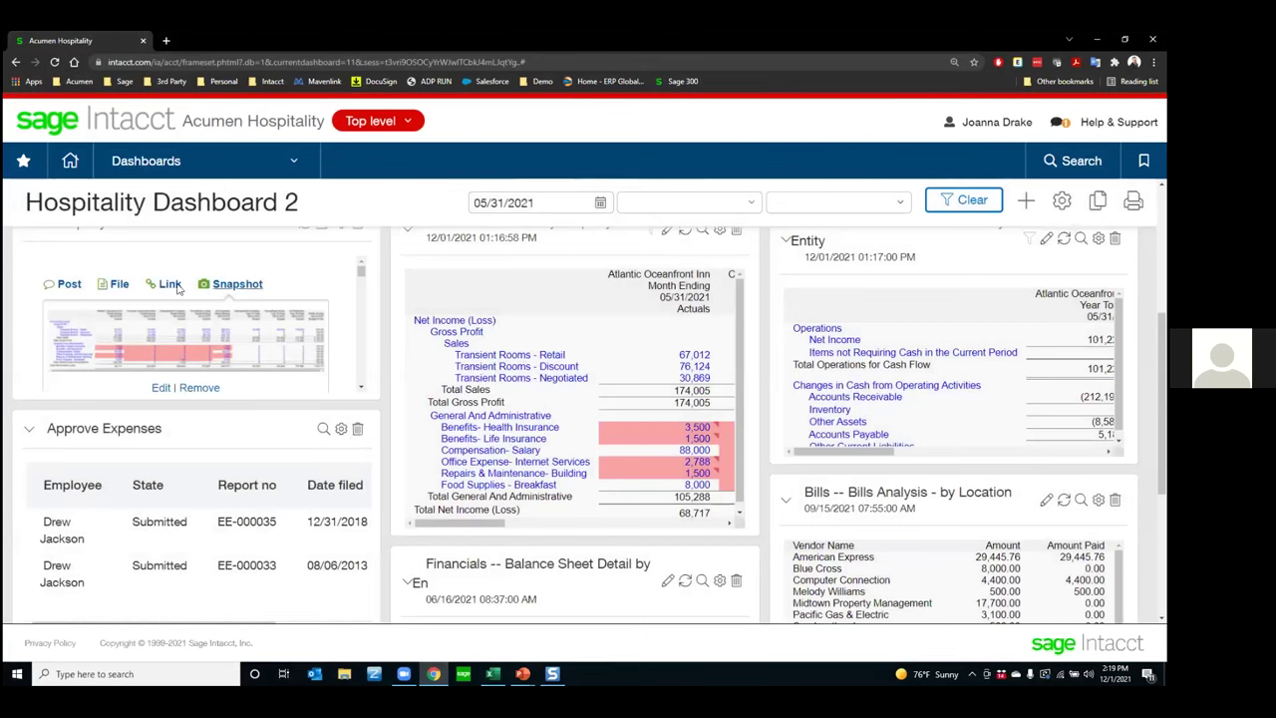
Edit the snapshot to draw a cyan rectangle around the Atlantic Oceanfront Inn and Carousel Oceanfront Hotel sales figures, and save the changes.
scroll(187, 324, down, 2)
scroll(190, 327, up, 2)
click(163, 388)
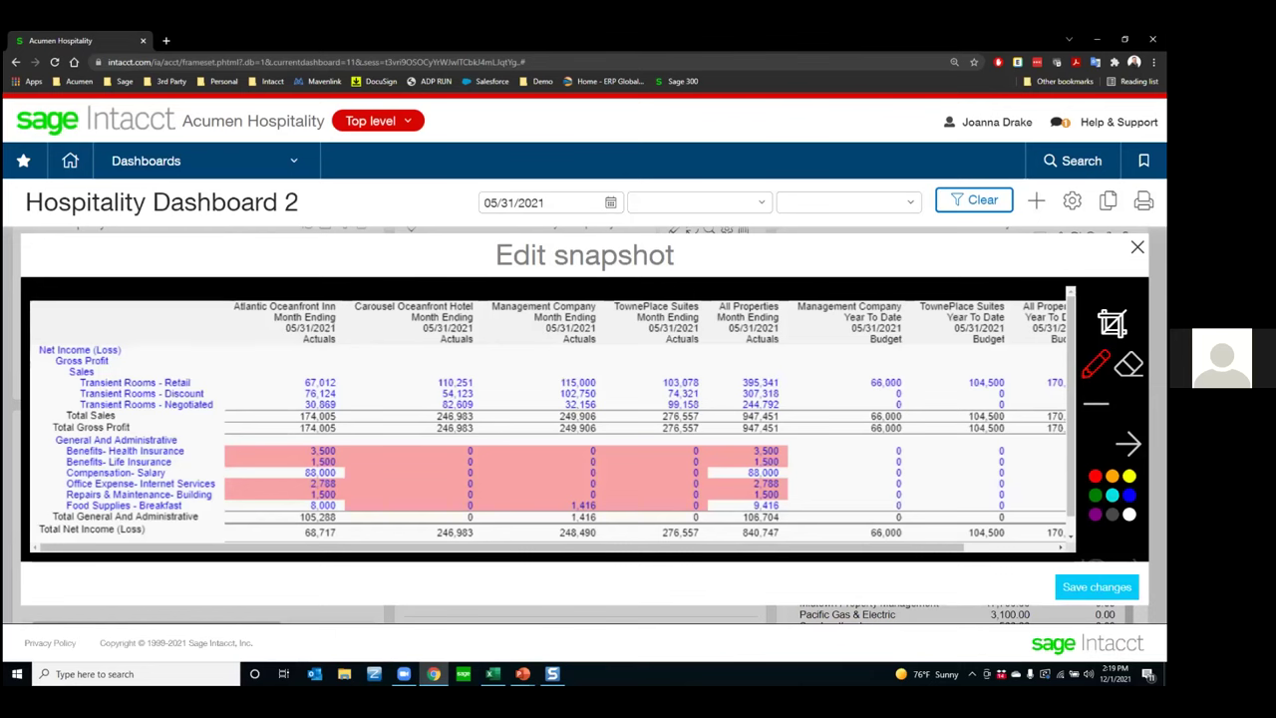
drag(274, 345, 491, 442)
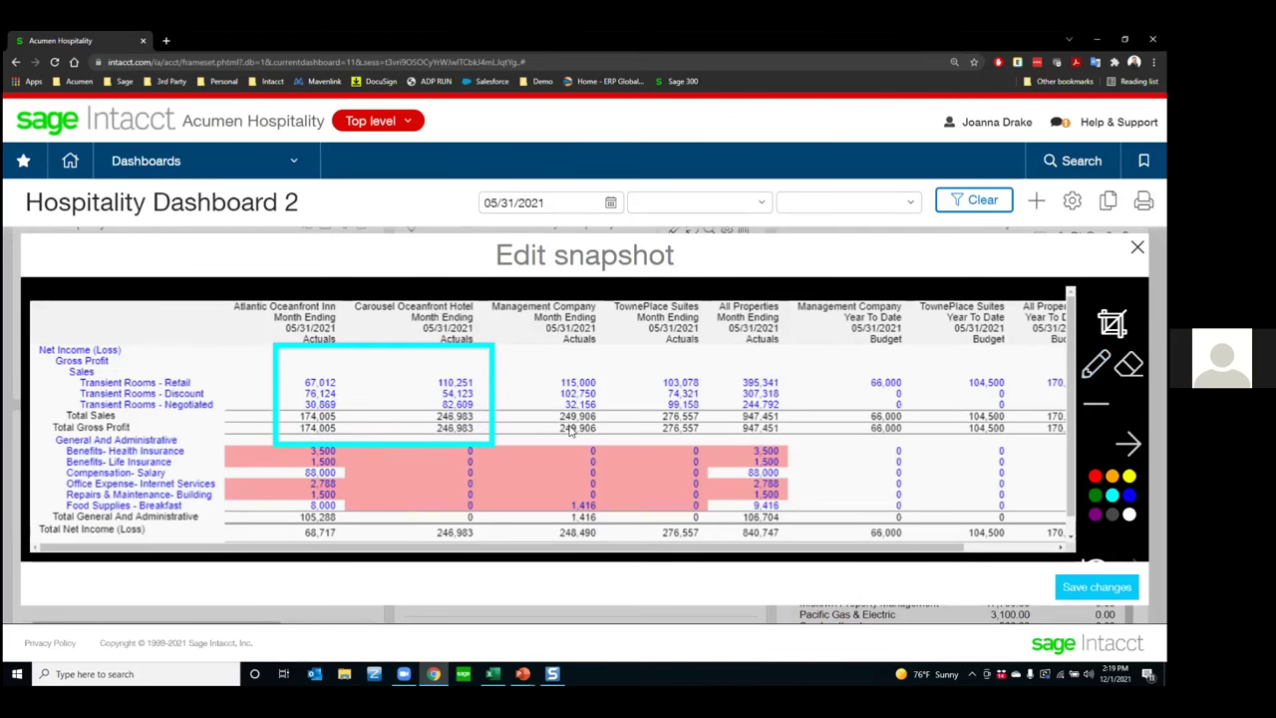
scroll(711, 451, down, 1)
scroll(711, 451, up, 1)
key(Escape)
Share the snapshot with a message that mentions the colleague and says "Please correct the following section for me by Monday".
scroll(193, 326, down, 2)
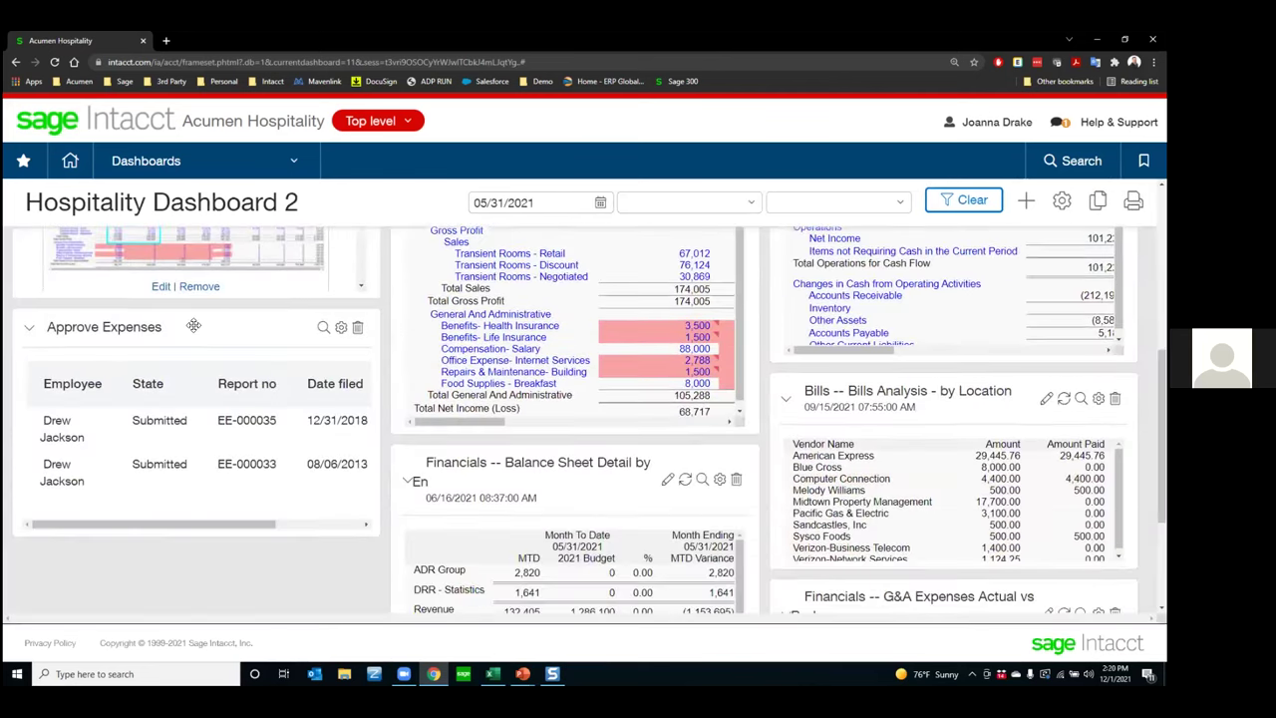
scroll(322, 281, down, 2)
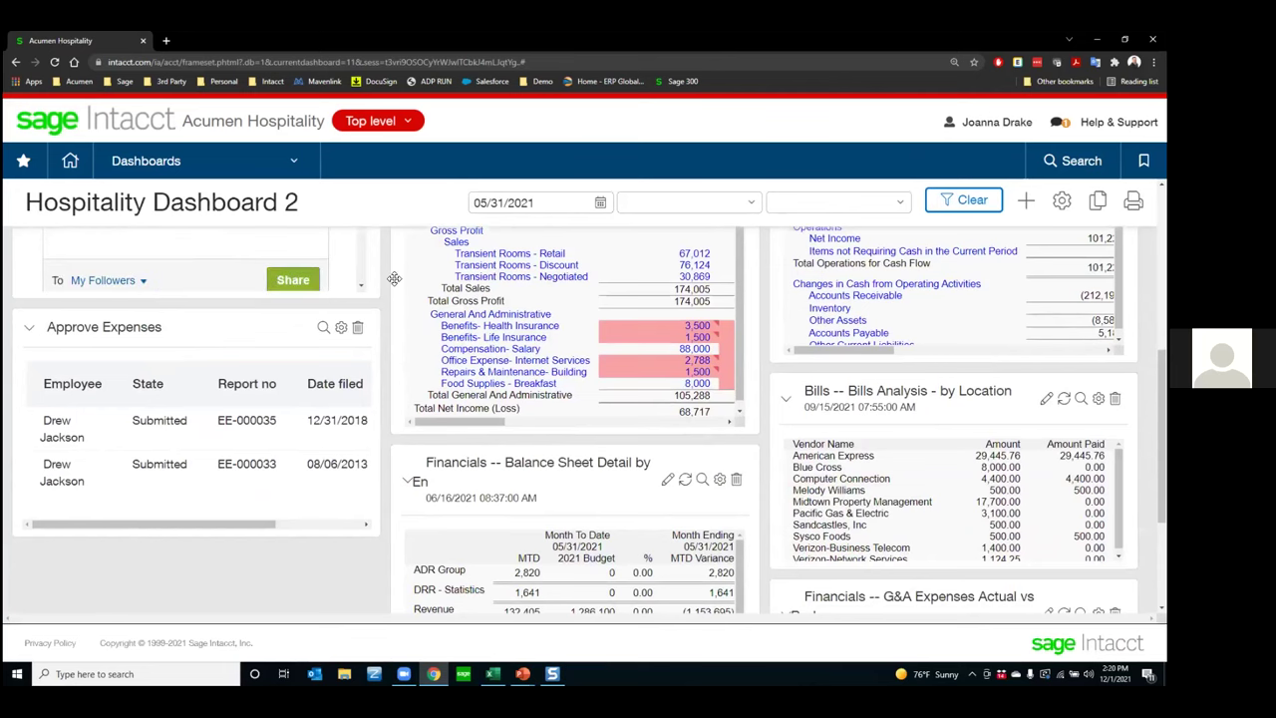
scroll(394, 278, up, 2)
click(118, 334)
text(@drew)
click(120, 367)
text(Please )
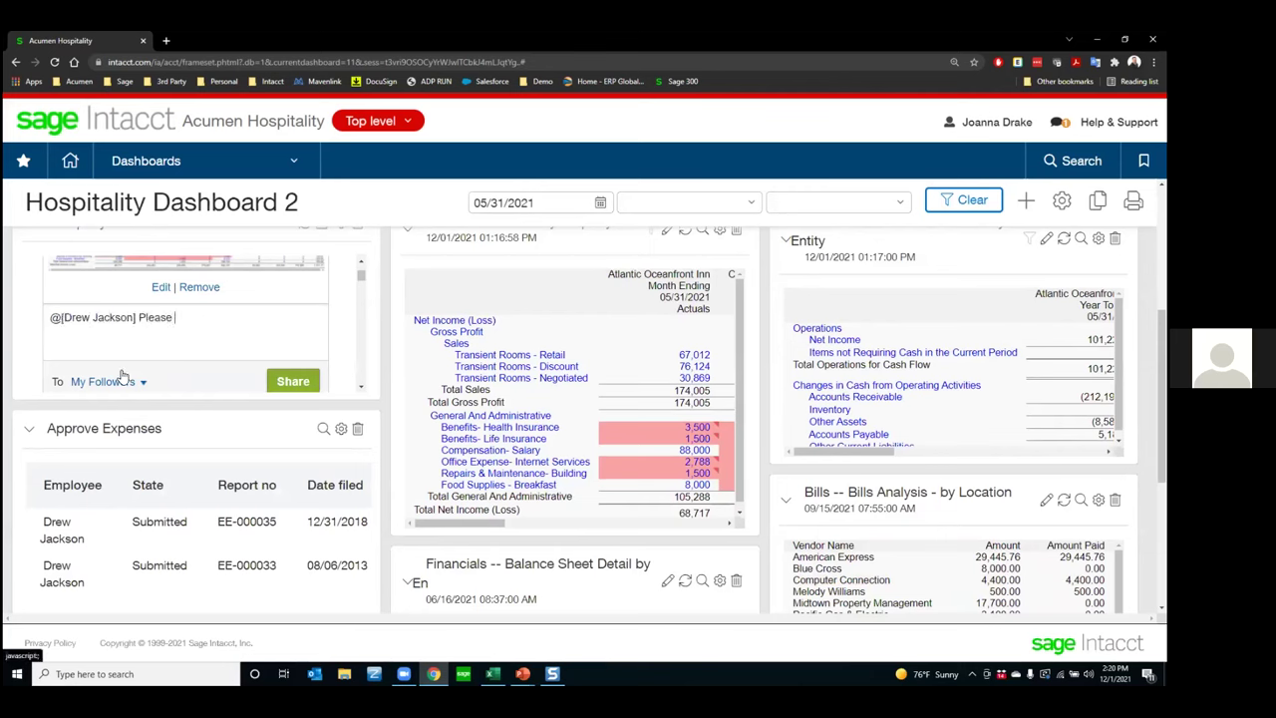
text(correct the following section for me by Monday)
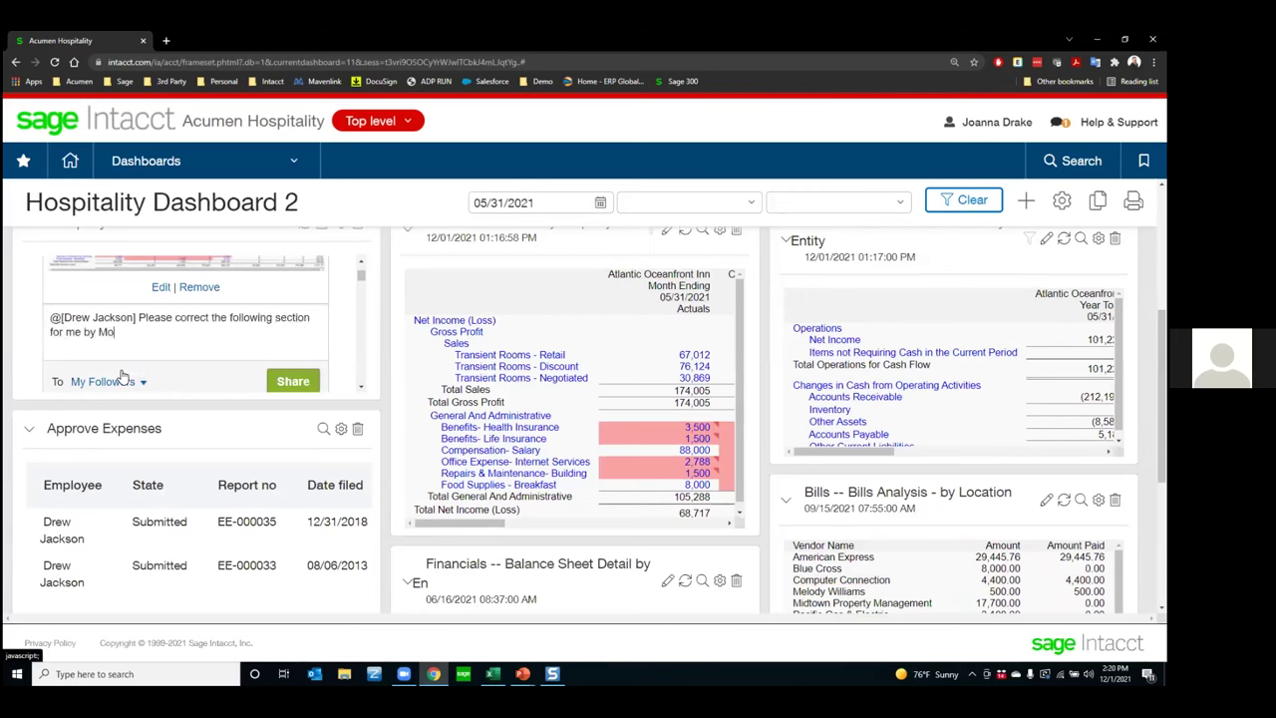
click(290, 383)
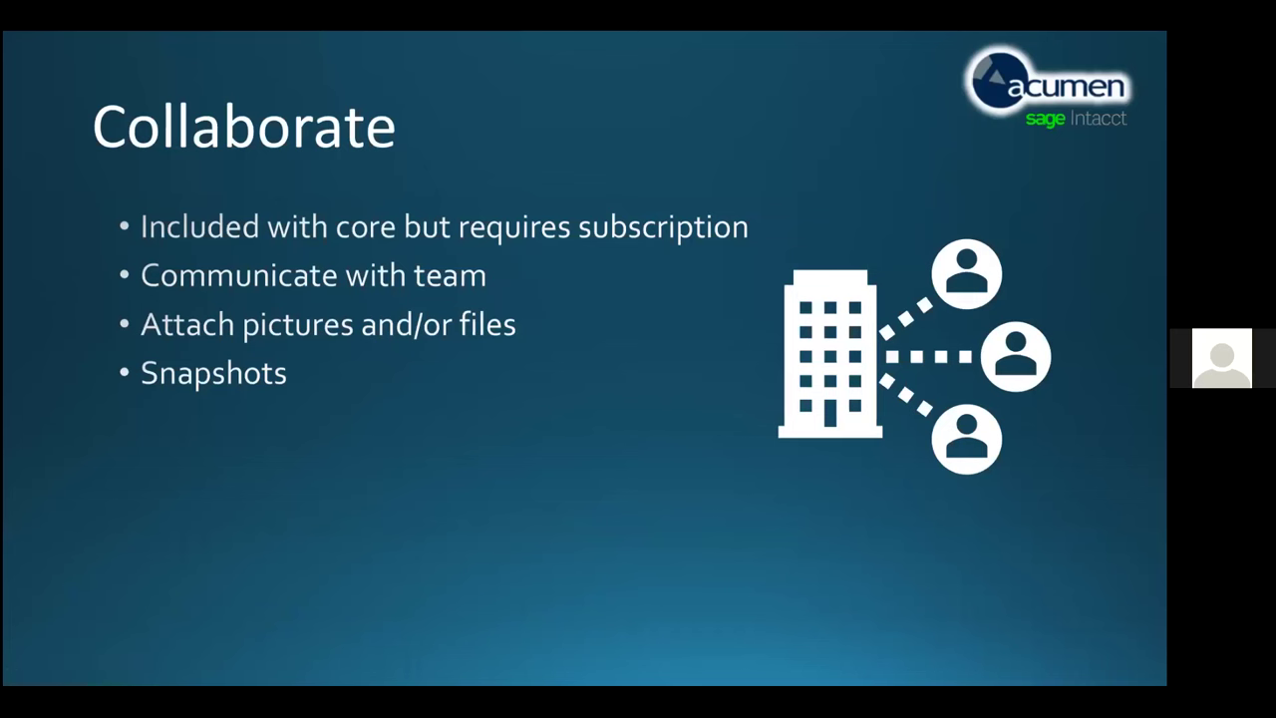
key(Right)
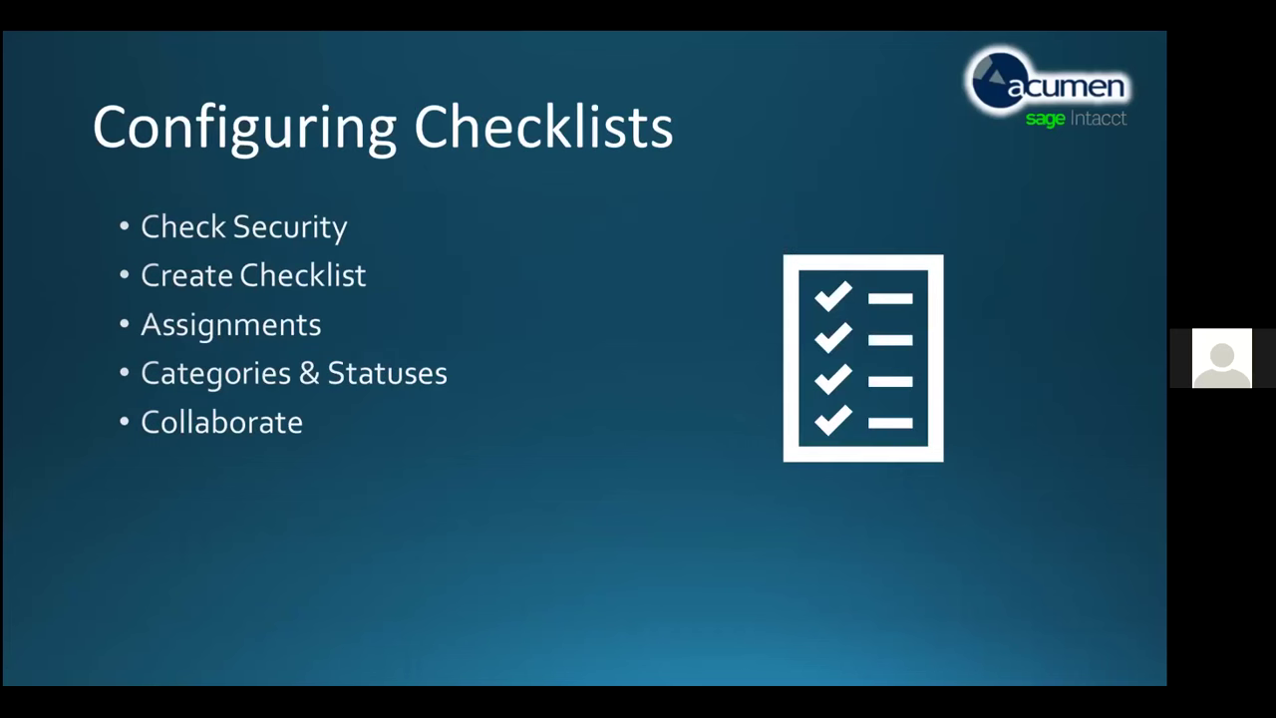
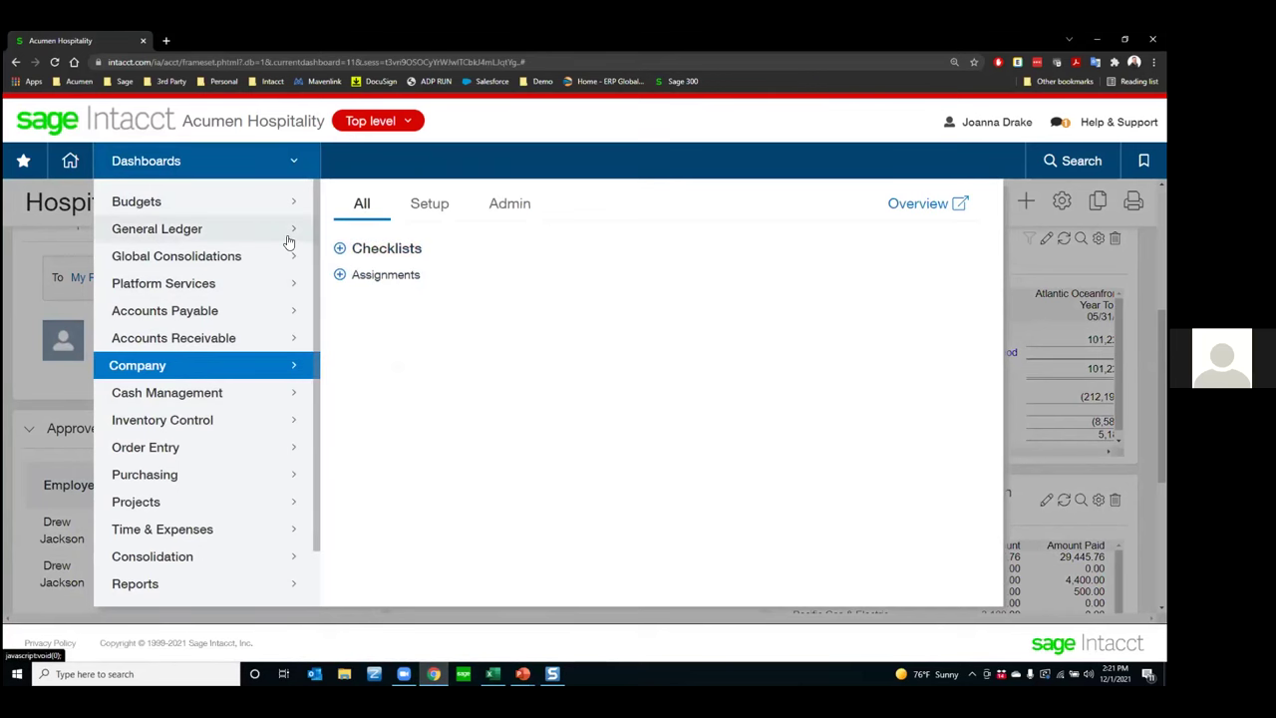
Open the Month End Close checklist from the company checklists for editing and examine its category choices.
click(378, 254)
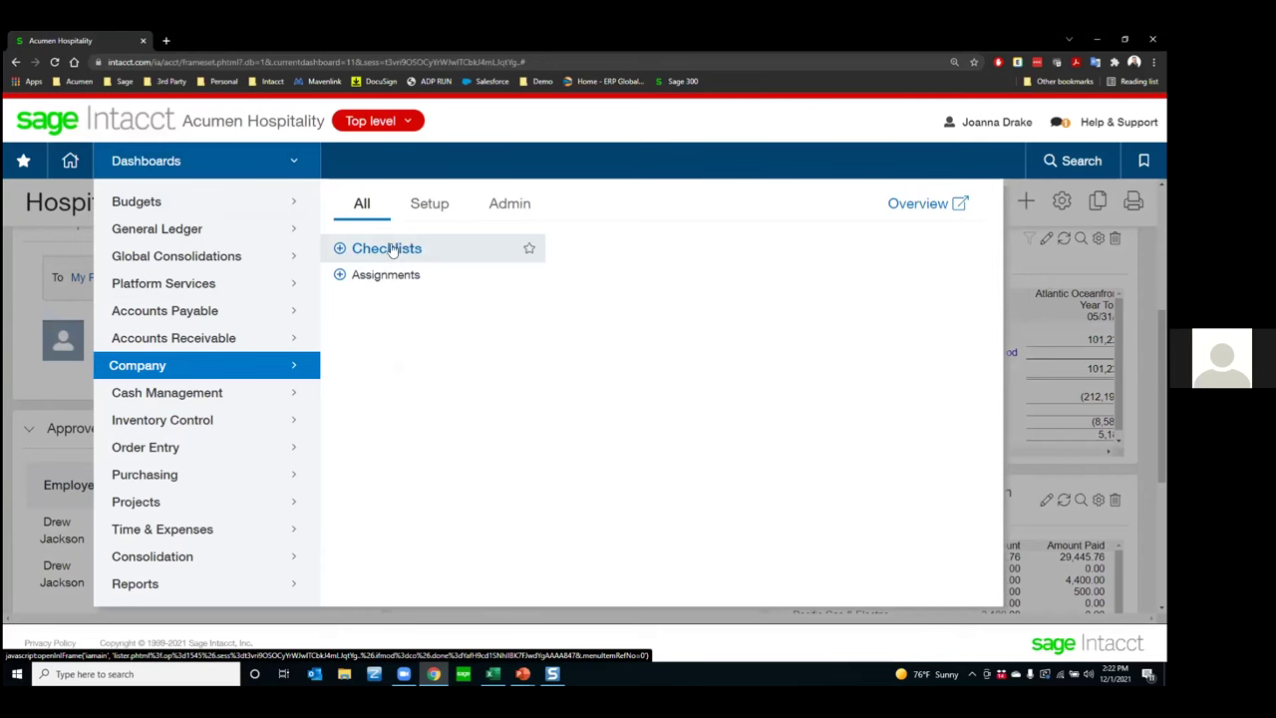
click(389, 249)
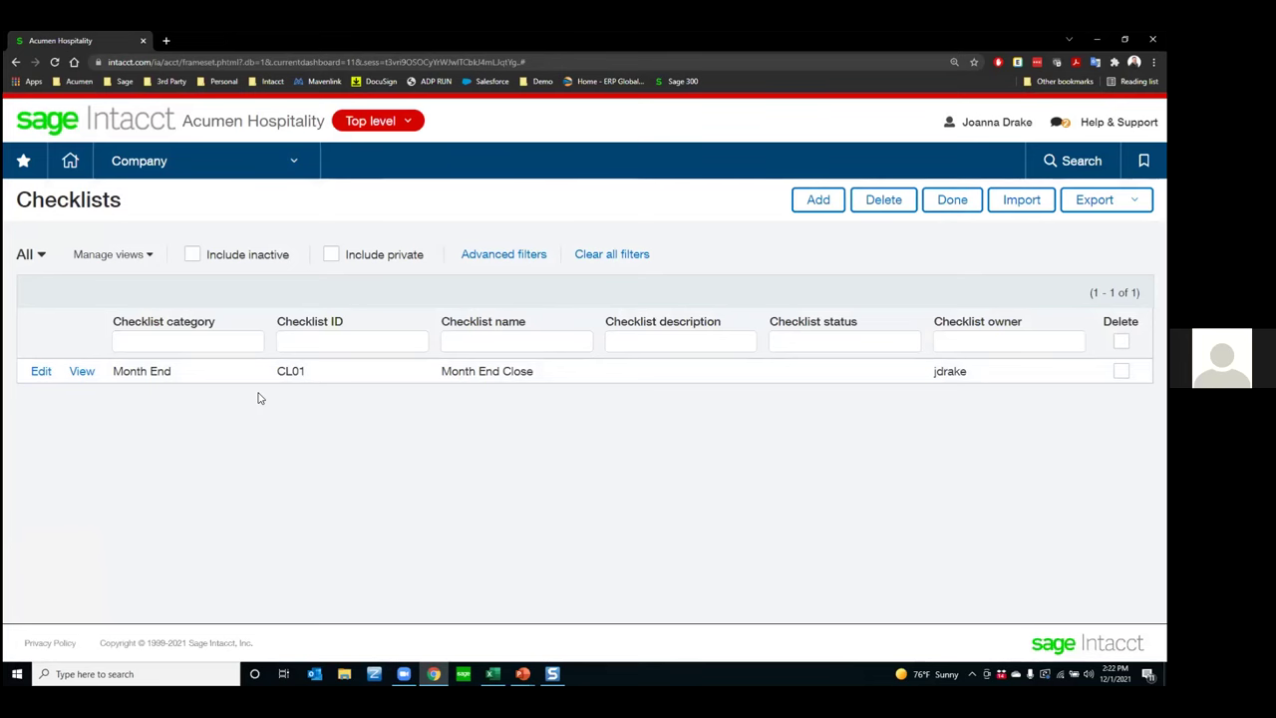
click(42, 371)
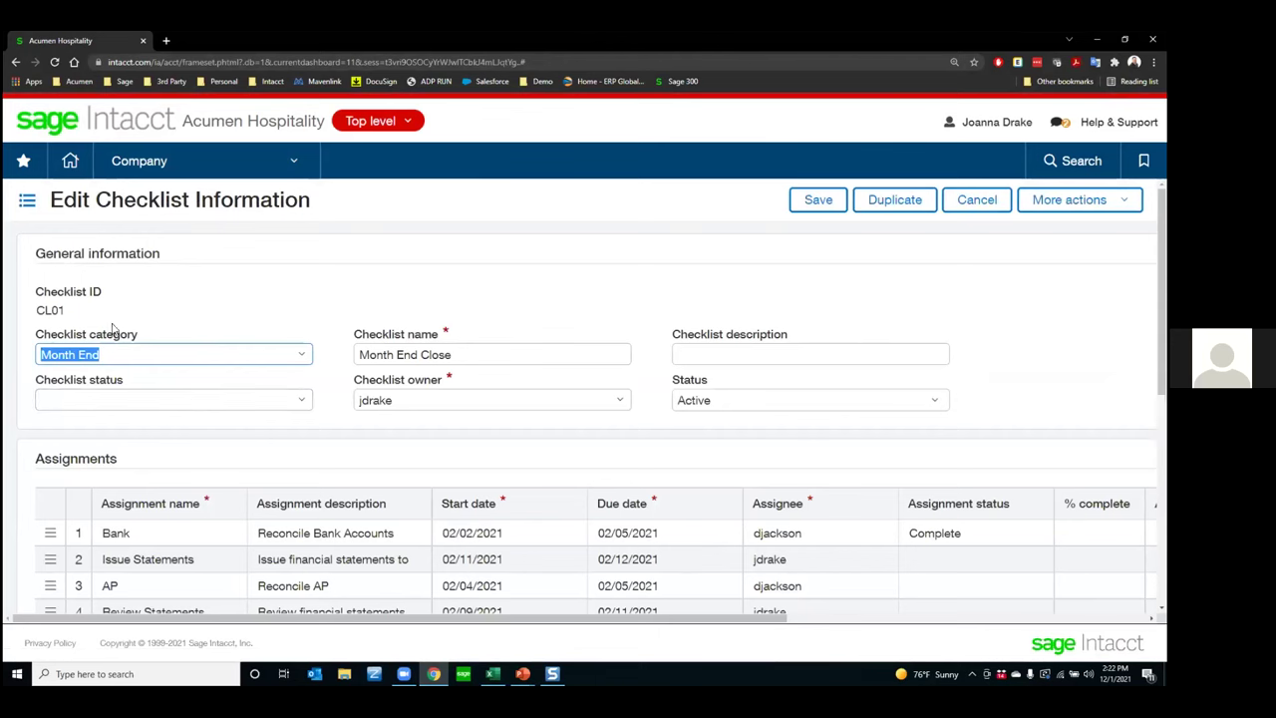
click(299, 357)
click(127, 411)
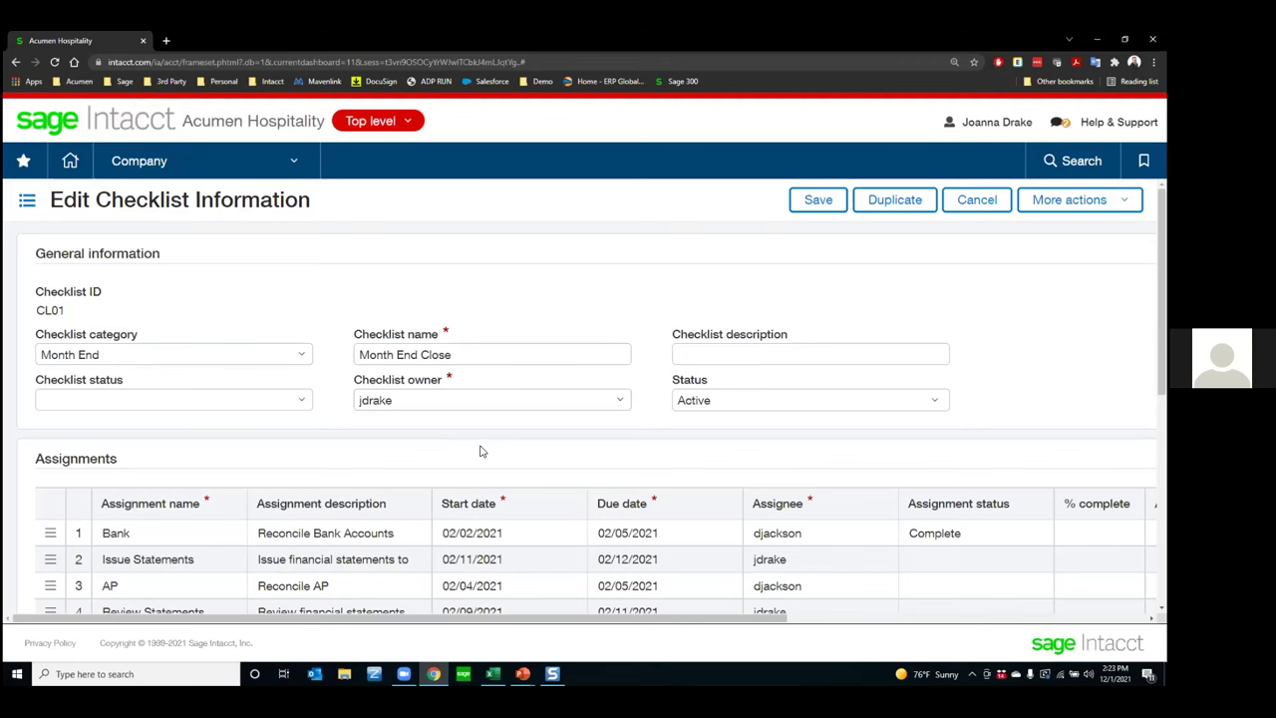
Move the Issue Statements assignment directly below Review Statements in the checklist.
scroll(408, 452, down, 2)
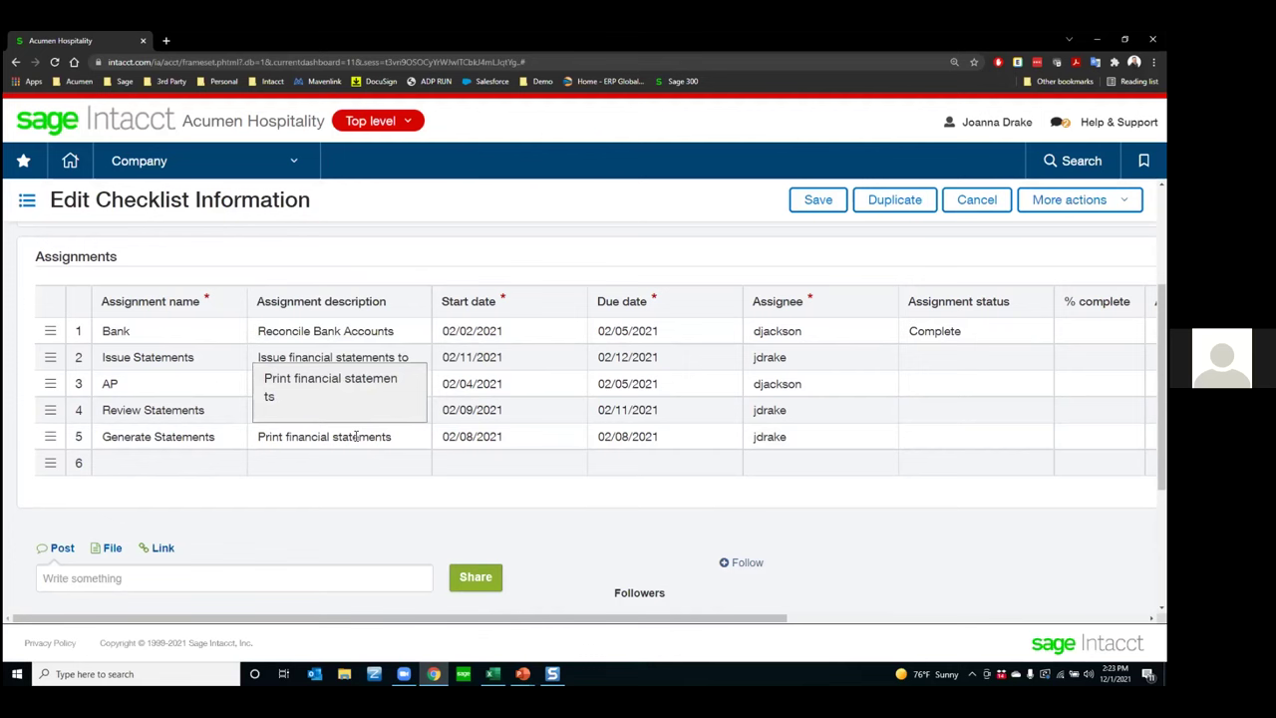
drag(51, 356, 49, 410)
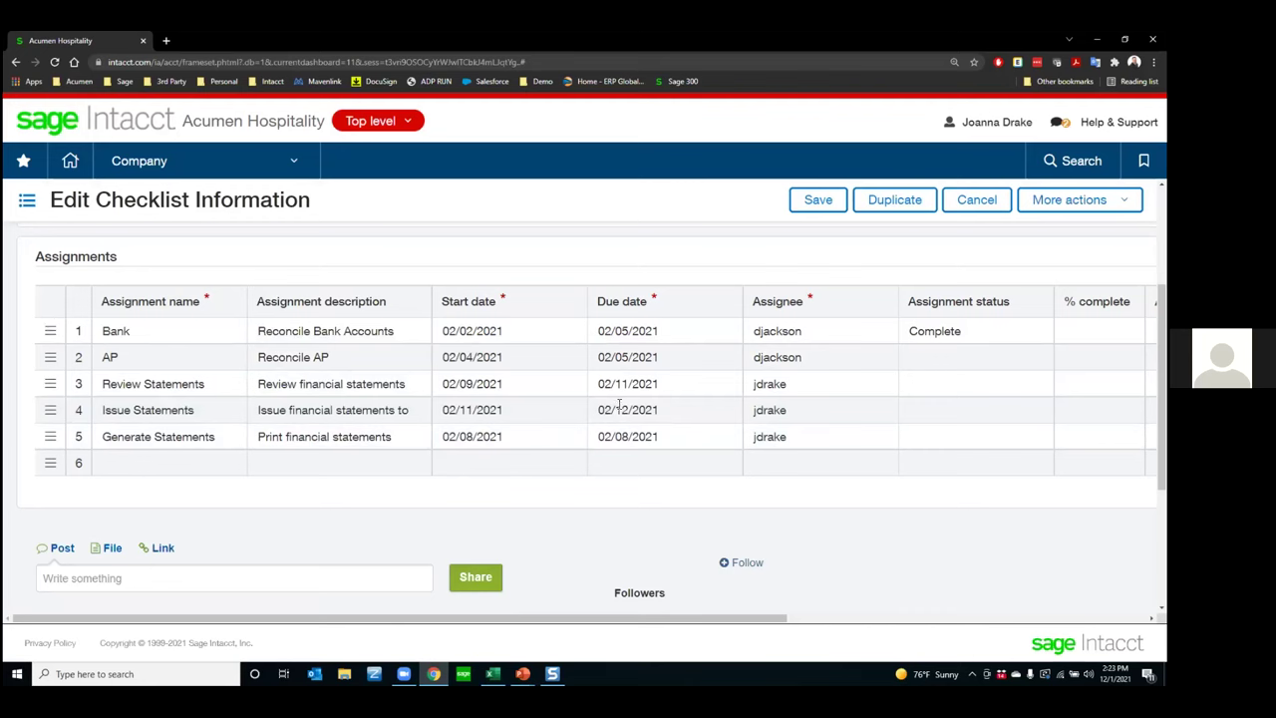
Examine the assignee choices for the AP assignment and the assignee field of Review Statements without changing either.
click(763, 356)
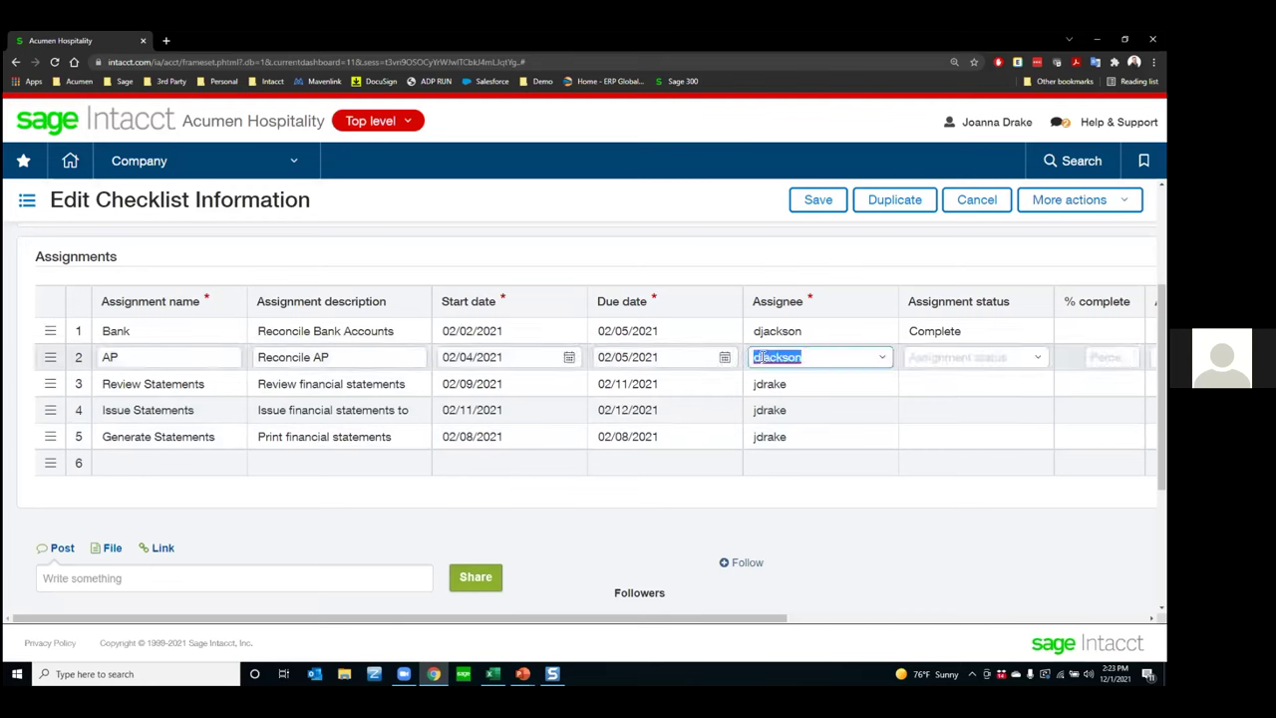
click(883, 359)
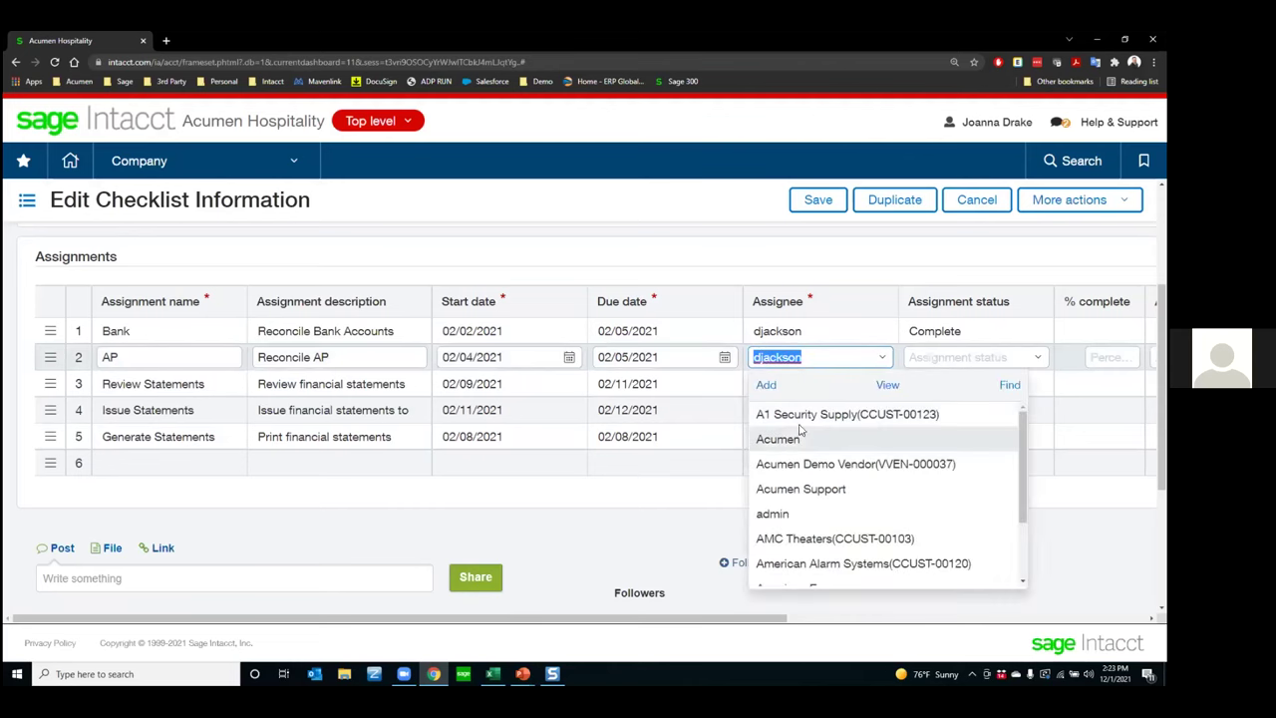
click(710, 498)
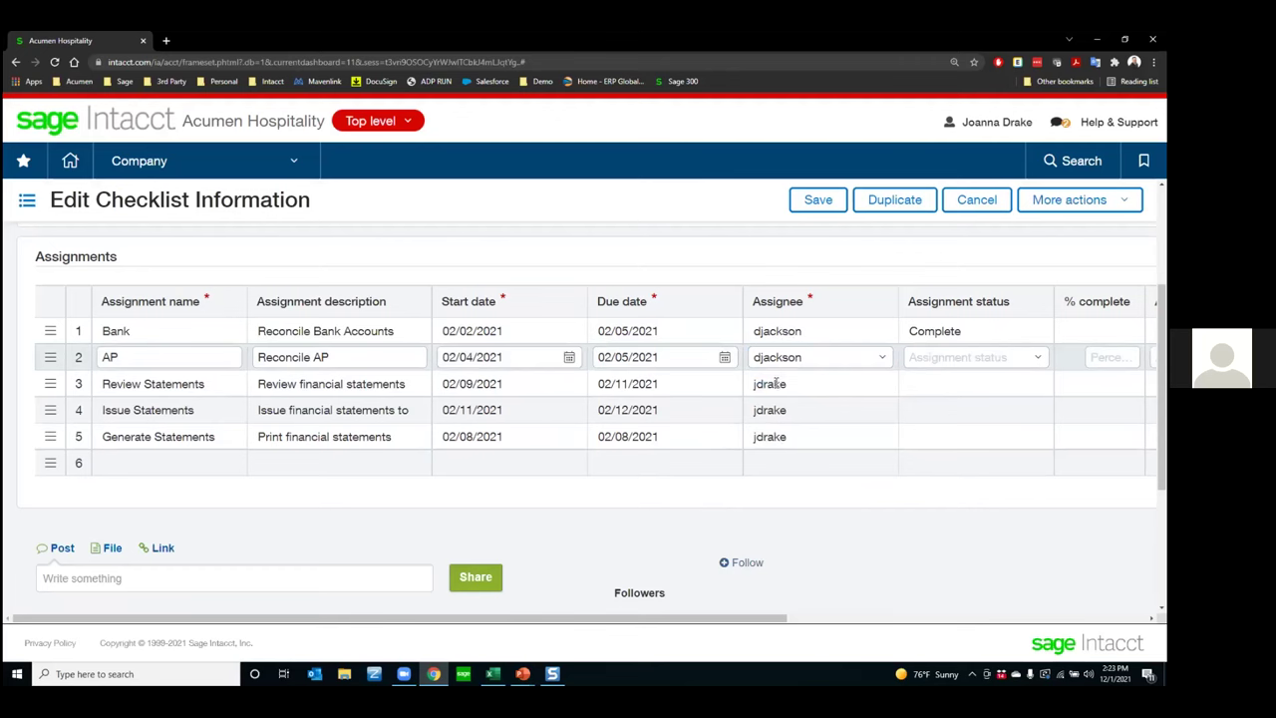
click(776, 384)
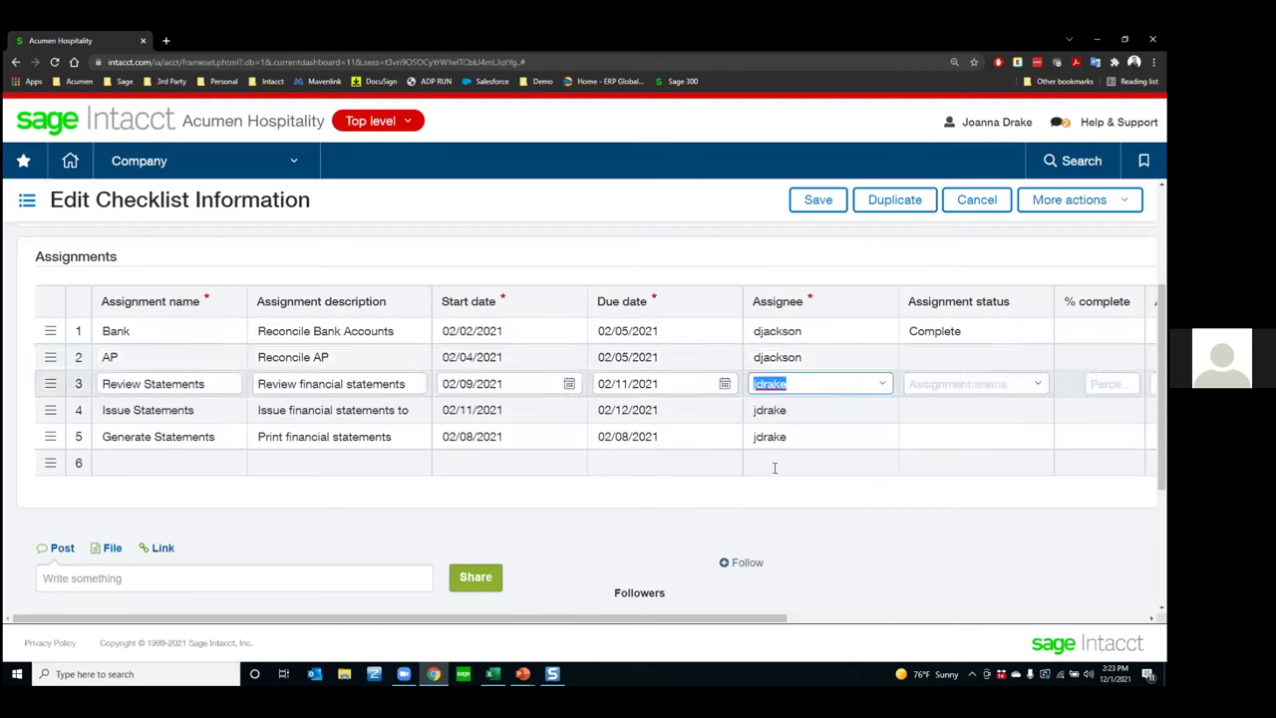
Examine the Bank assignment's status, percent complete and attachment options, and switch back to the presentation slides.
click(938, 333)
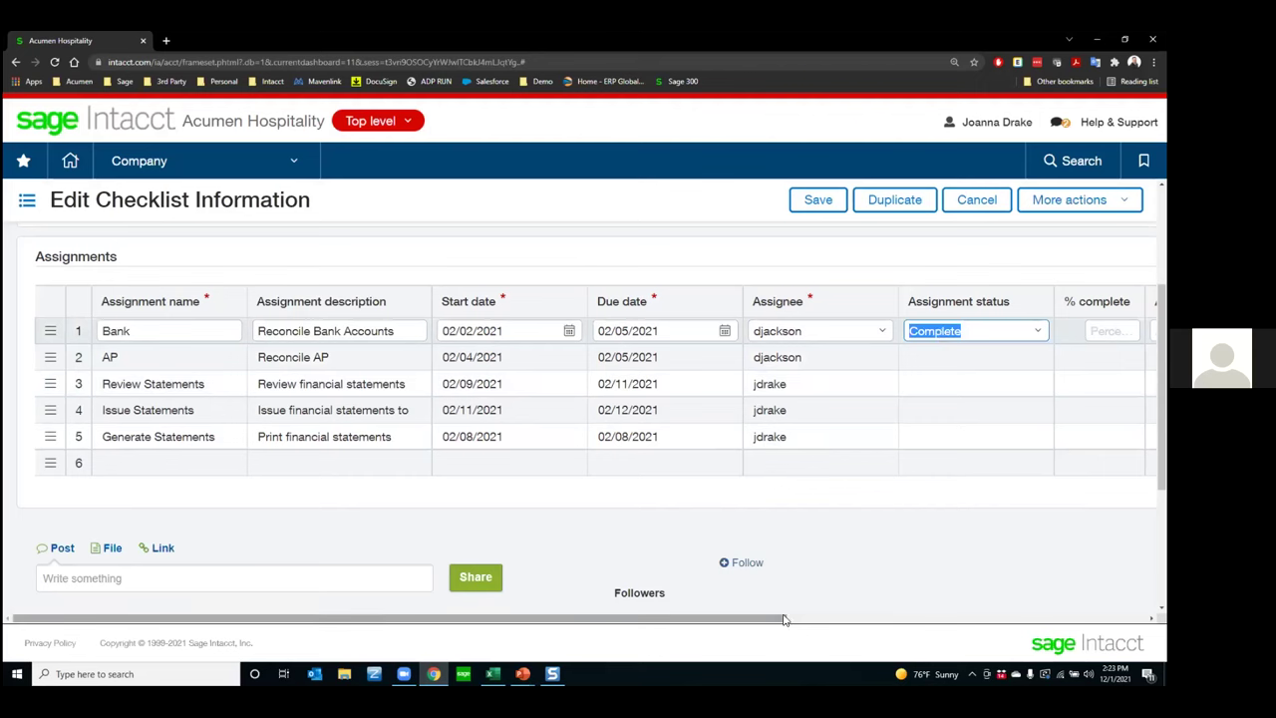
drag(785, 619, 1026, 619)
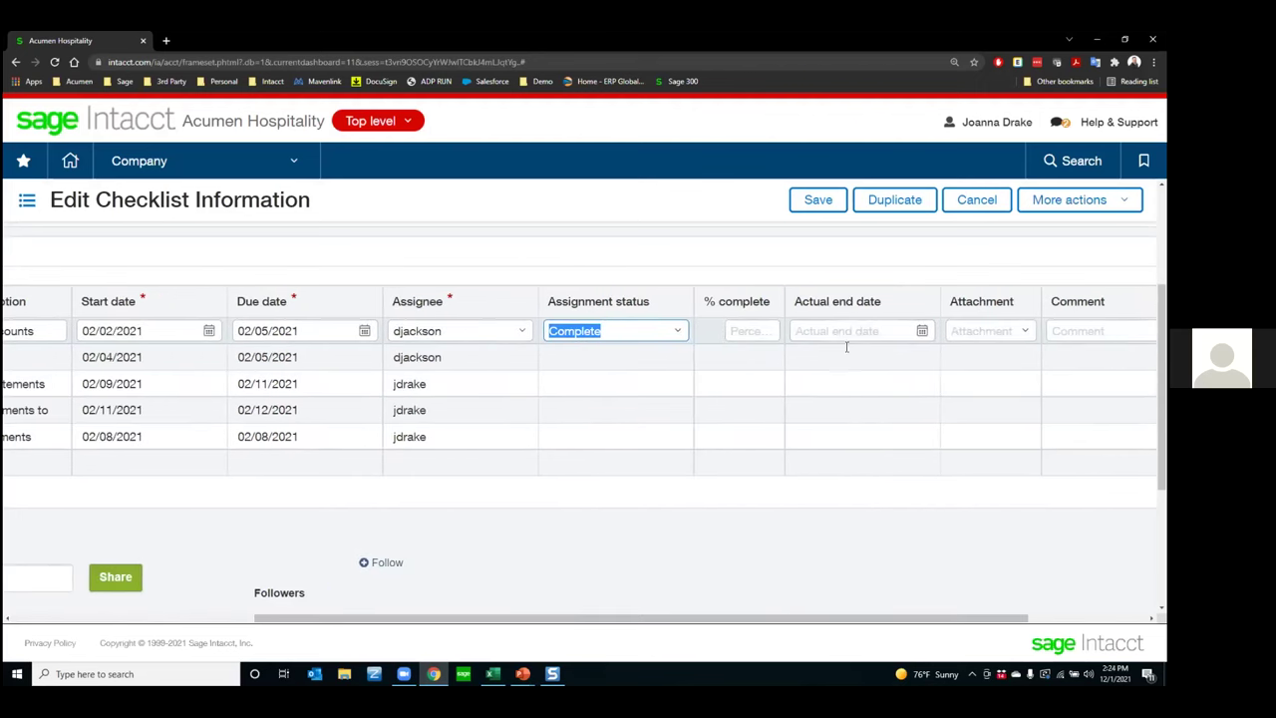
click(678, 332)
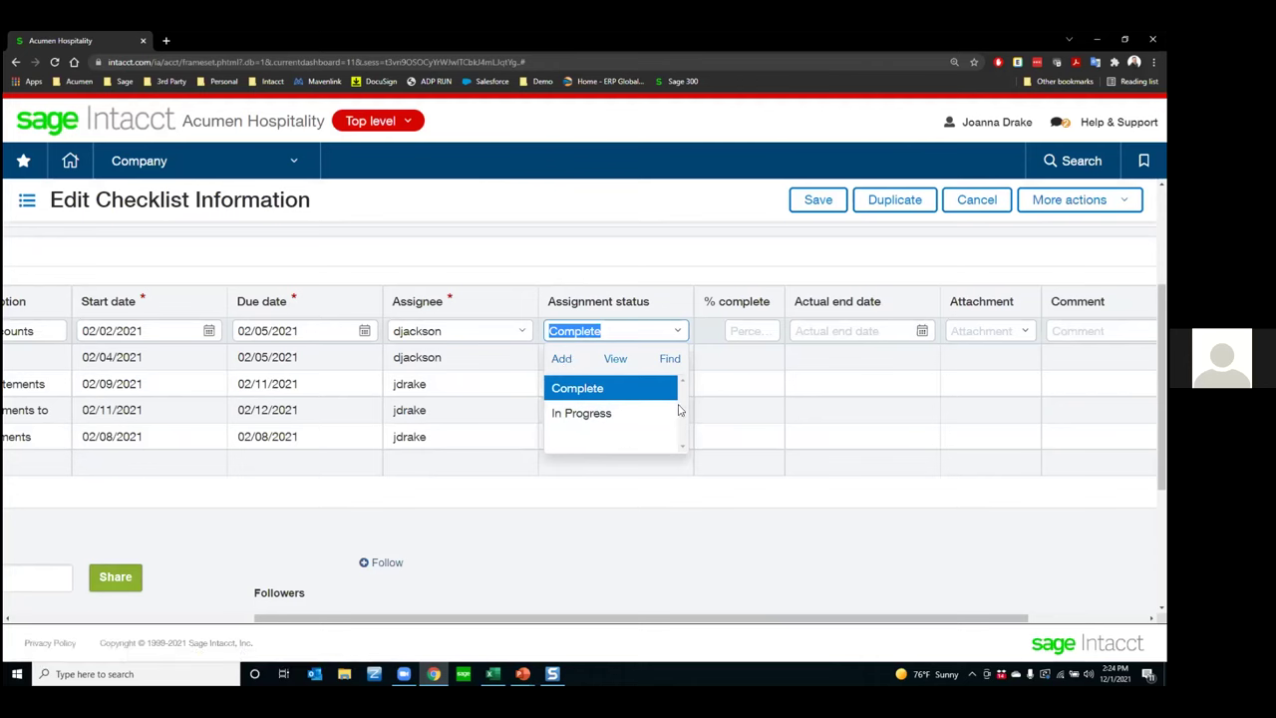
click(715, 381)
click(745, 331)
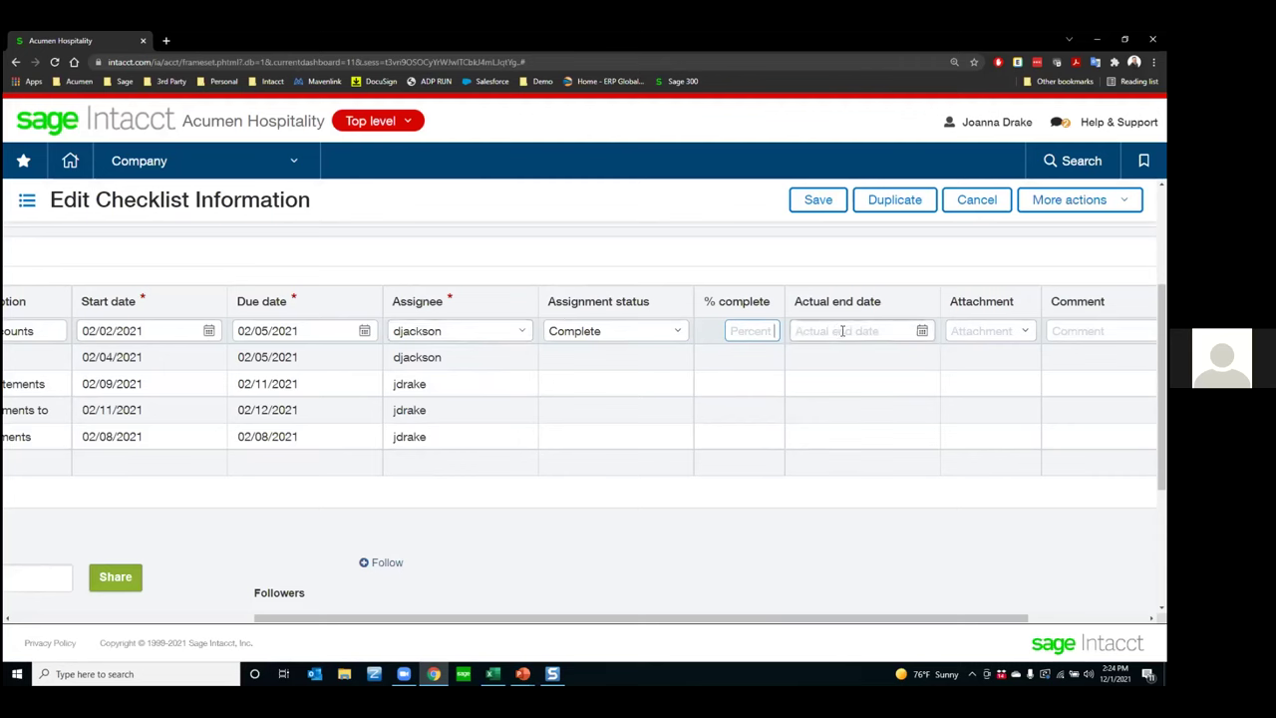
click(1023, 331)
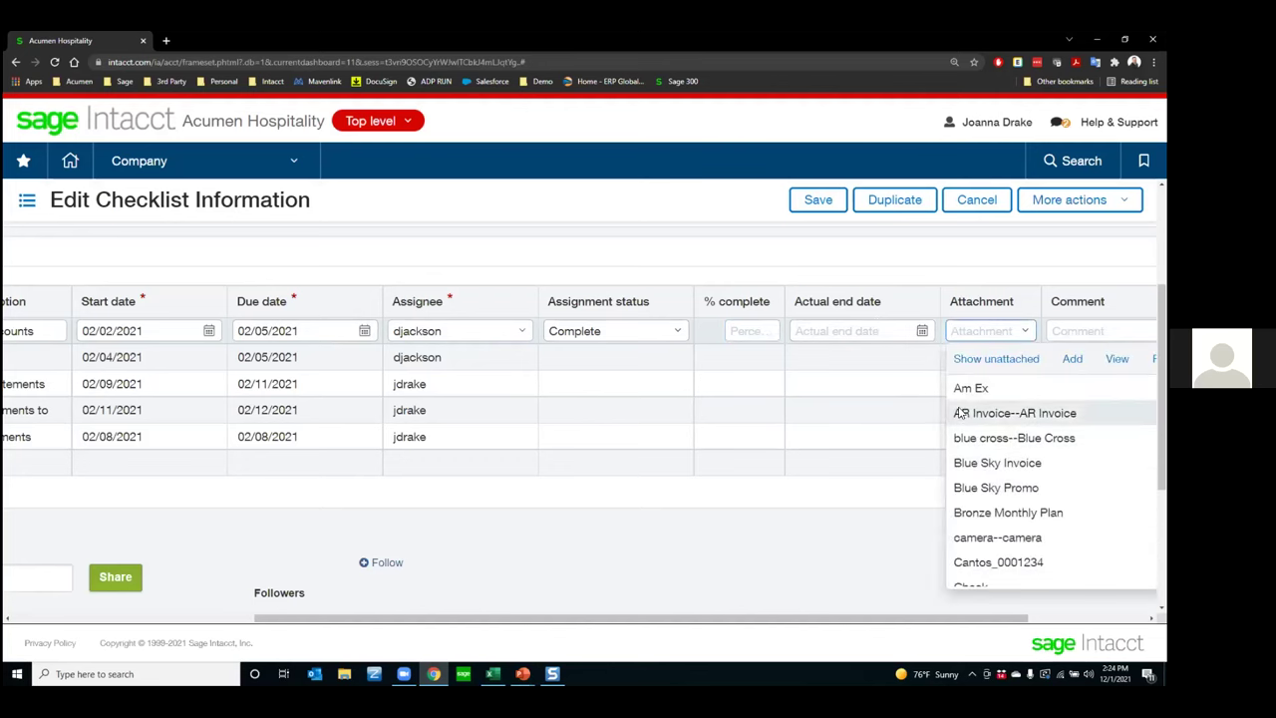
click(857, 410)
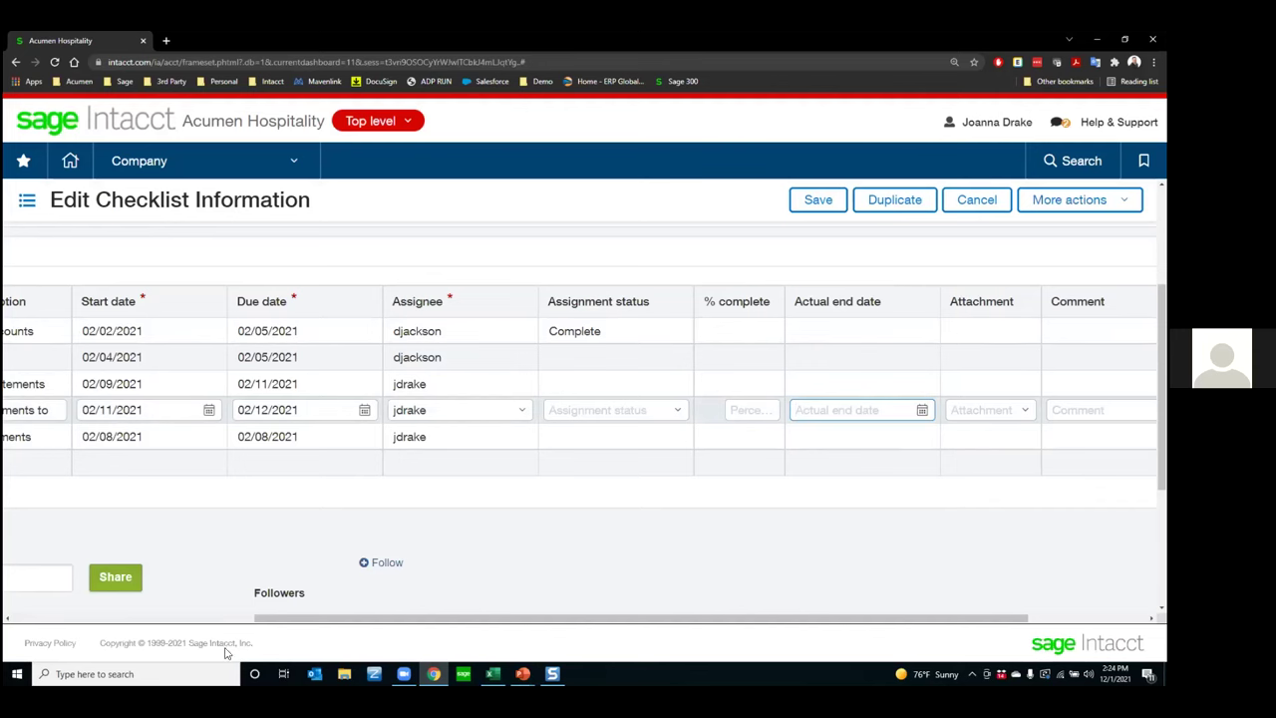
click(173, 617)
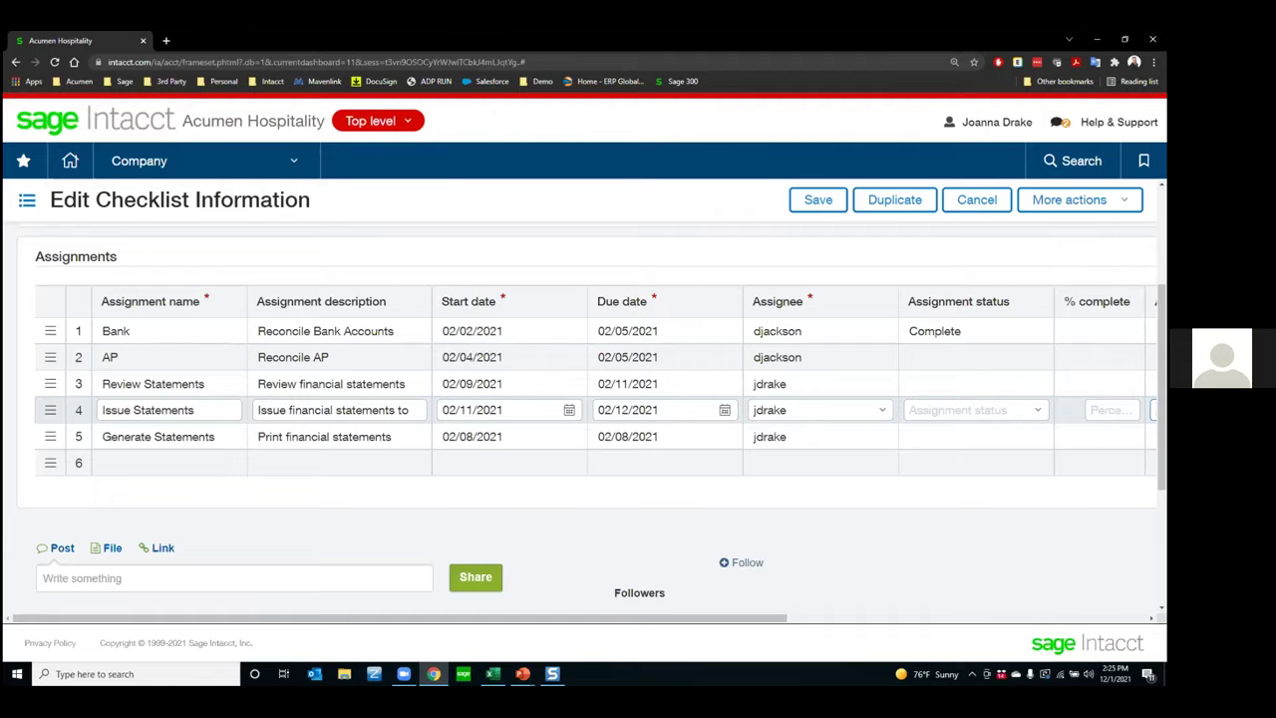
key(alt+Tab)
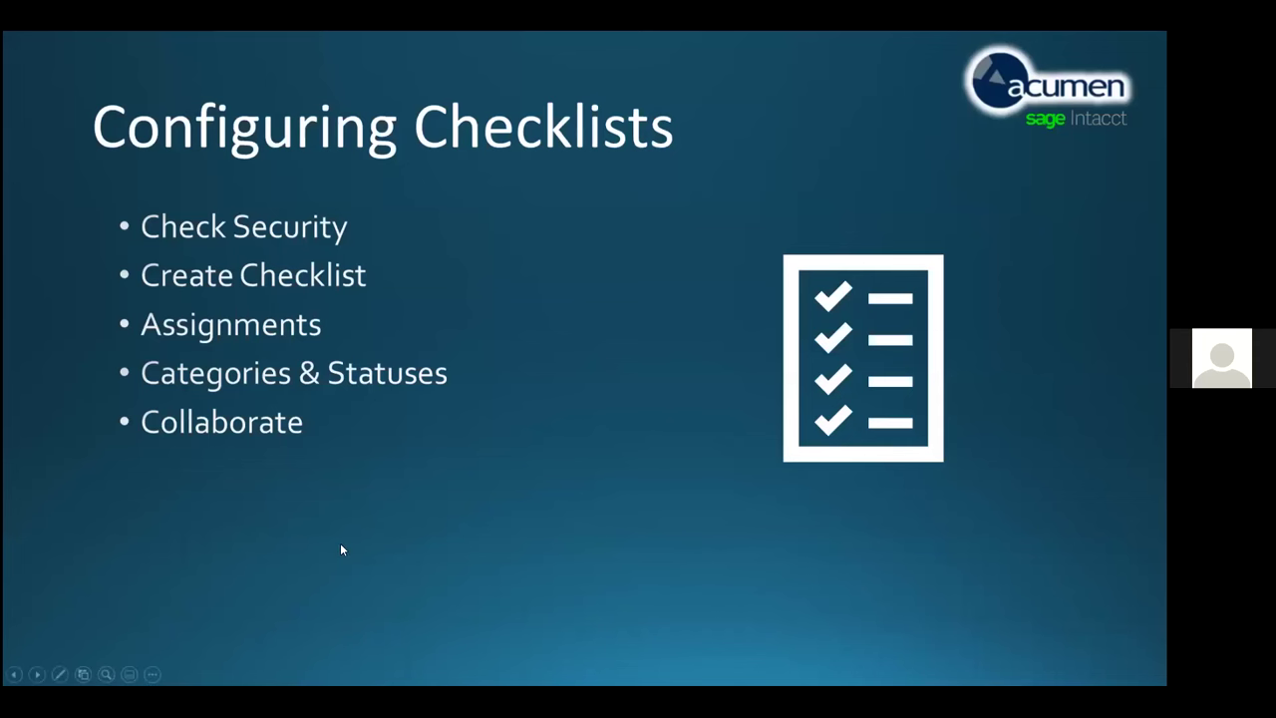
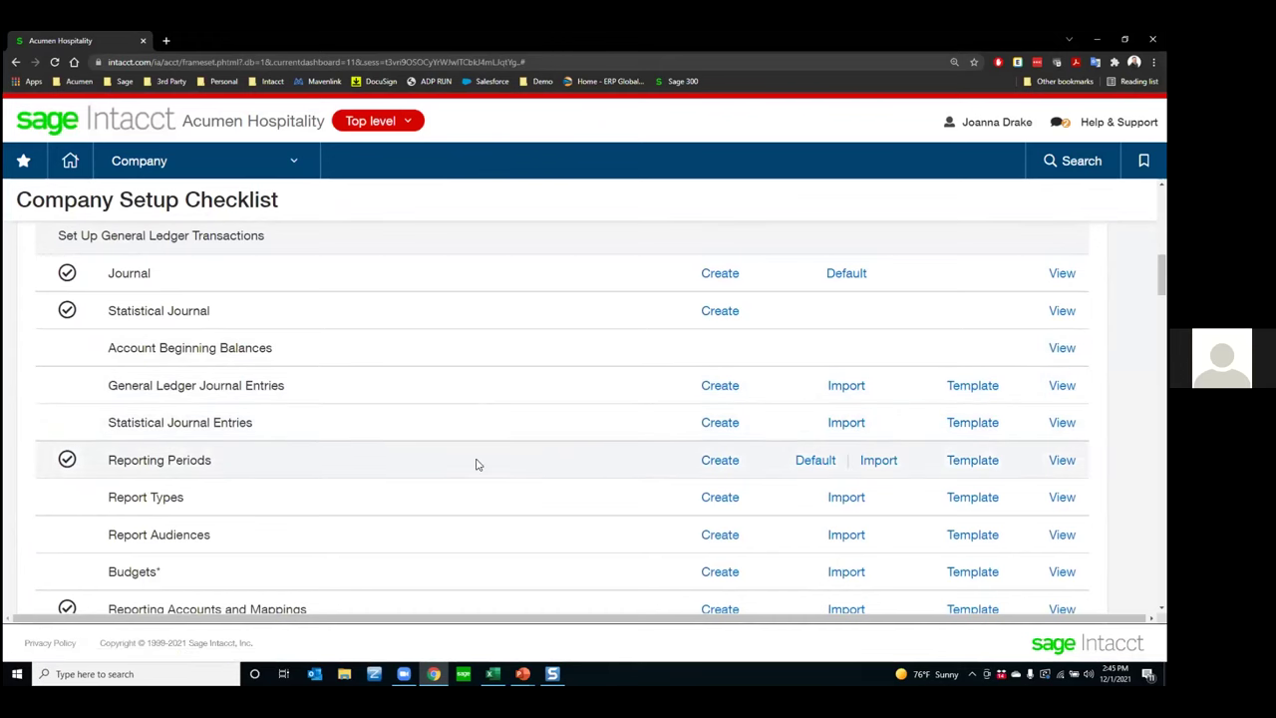
Look through the import and template options on the Company Setup Checklist, and switch to the G/L Transactions journal entry workbook in Excel.
scroll(476, 463, down, 3)
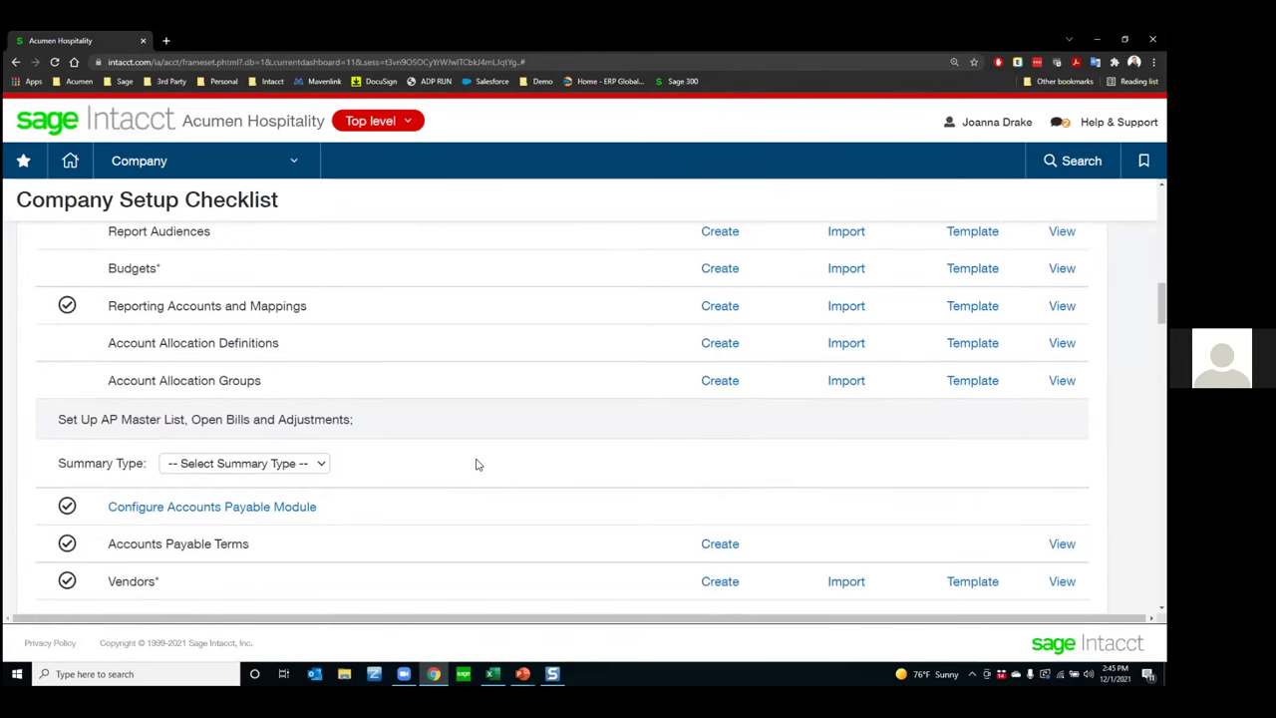
scroll(477, 464, up, 9)
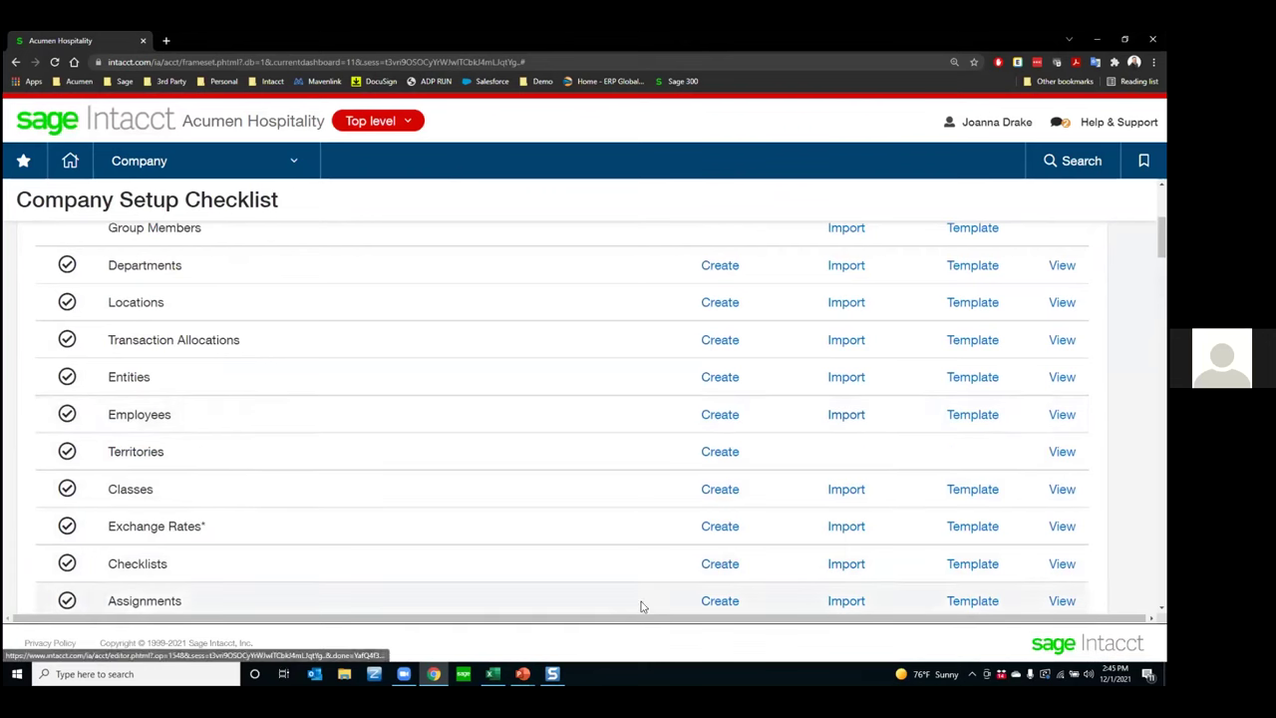
mouse_move(493, 673)
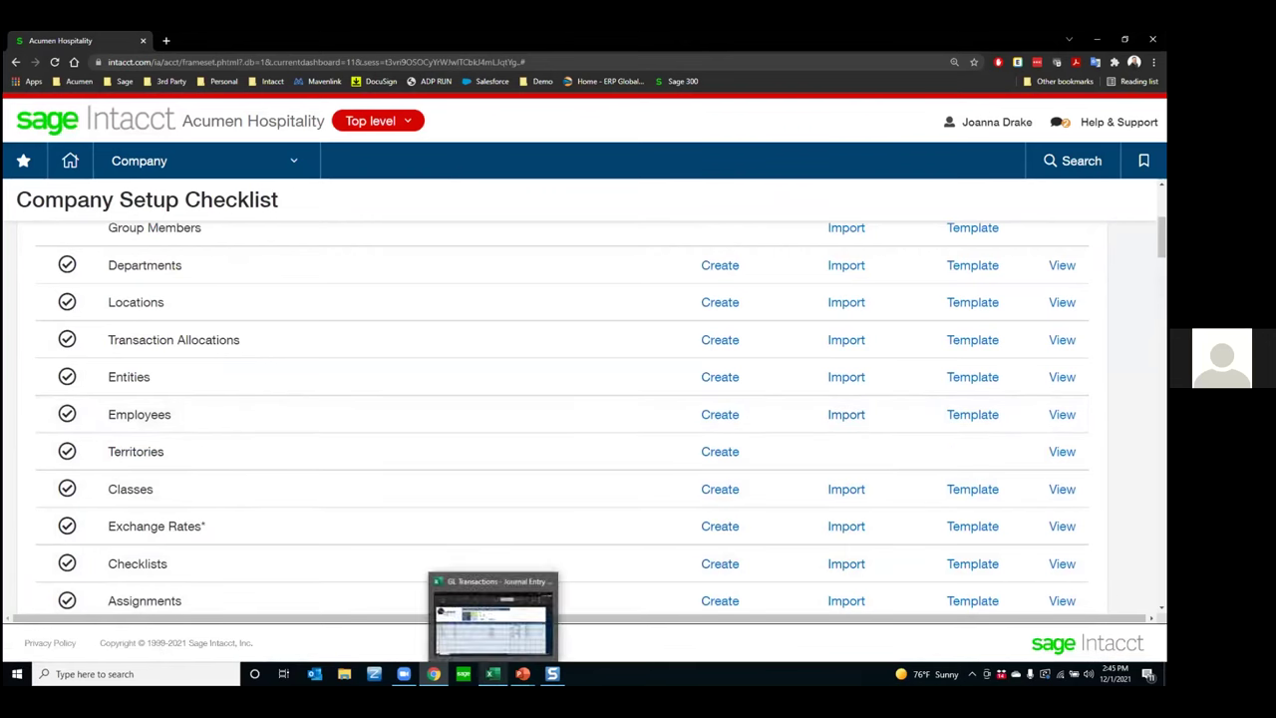
click(490, 646)
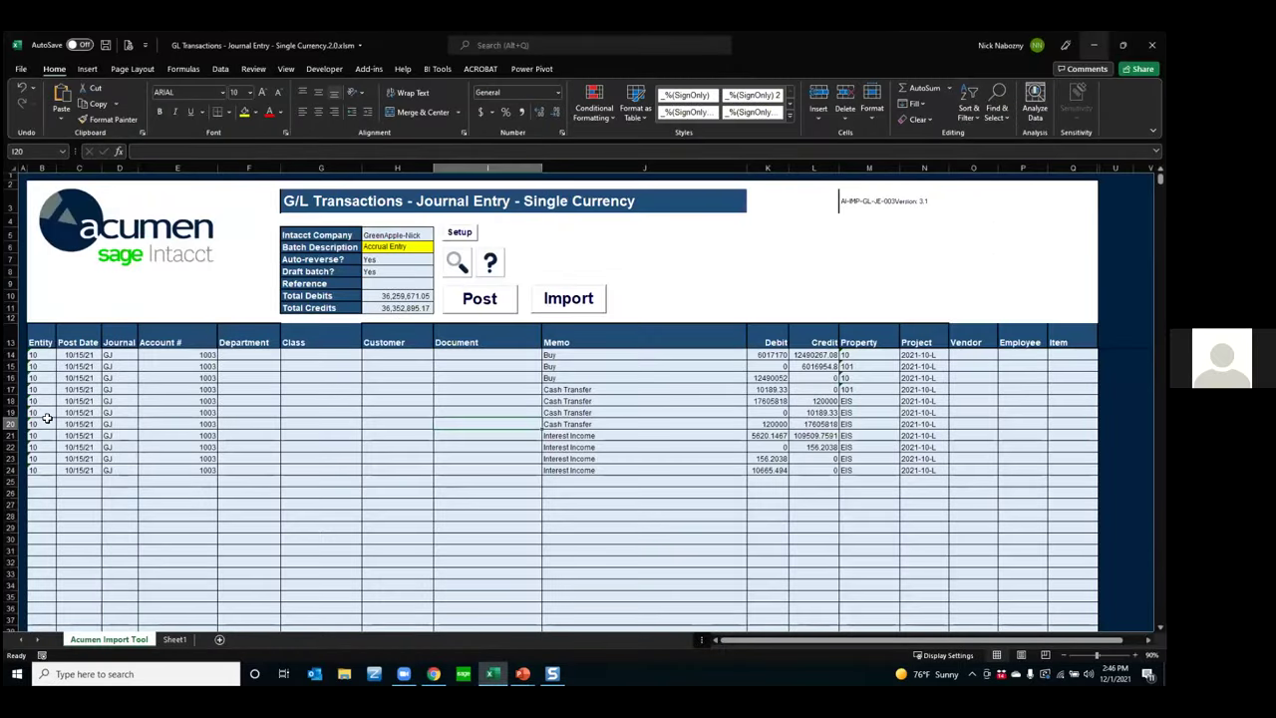
Set the Entity to 20 for the journal lines in rows 19 to 24.
click(46, 417)
text(20)
key(Return)
text(20)
key(Return)
text(20)
key(Return)
text(20)
key(Return)
text(20)
key(Return)
text(20)
key(Return)
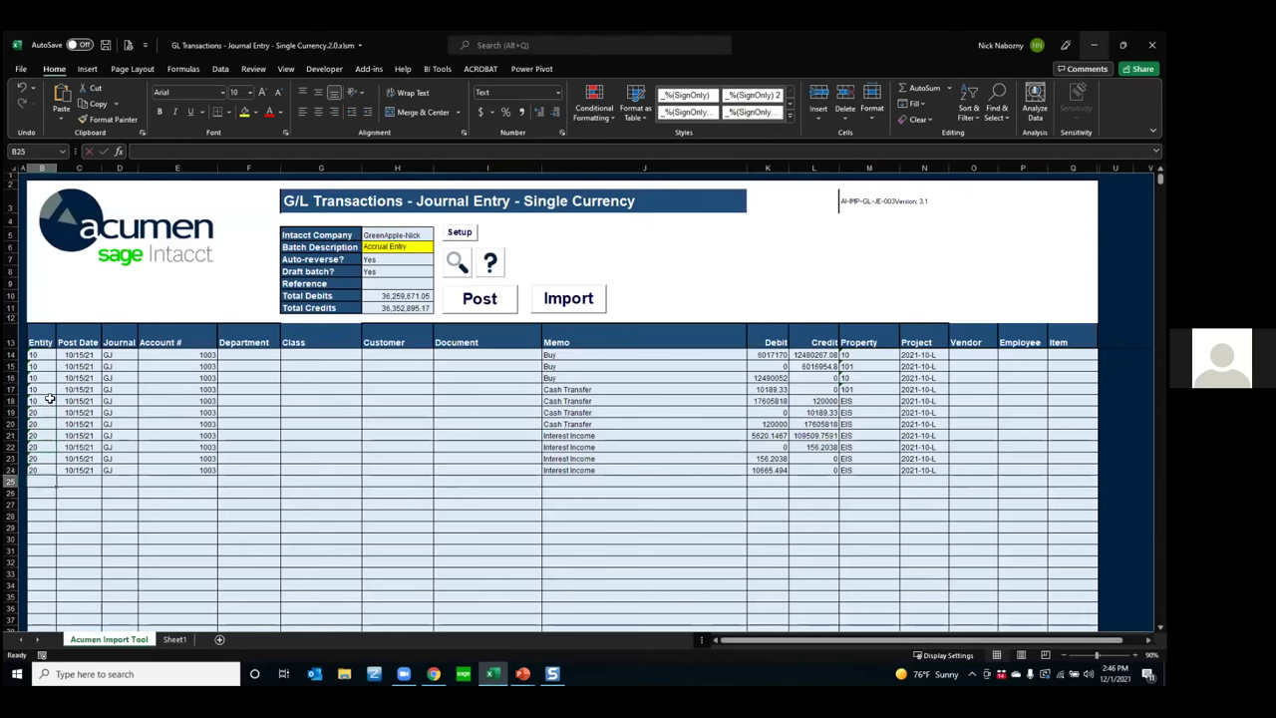
drag(42, 354, 43, 469)
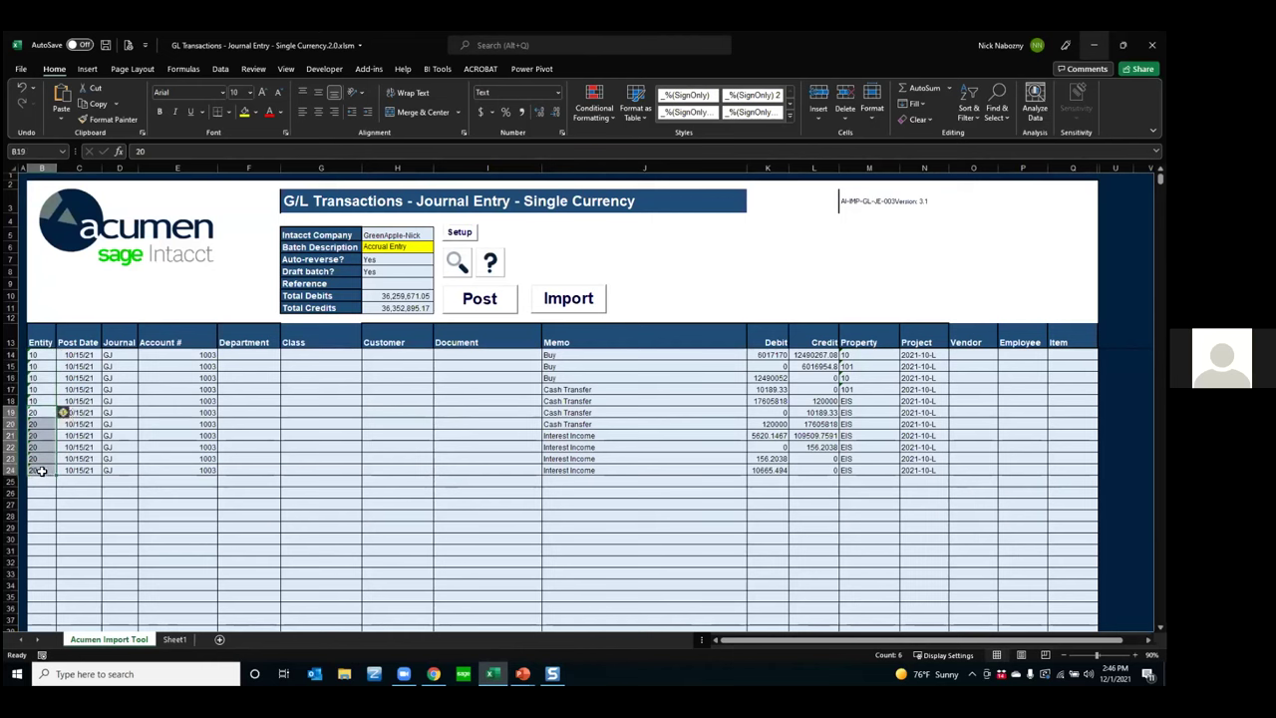
Examine the Auto-reverse and Draft batch options in the journal entry header without changing them.
click(371, 261)
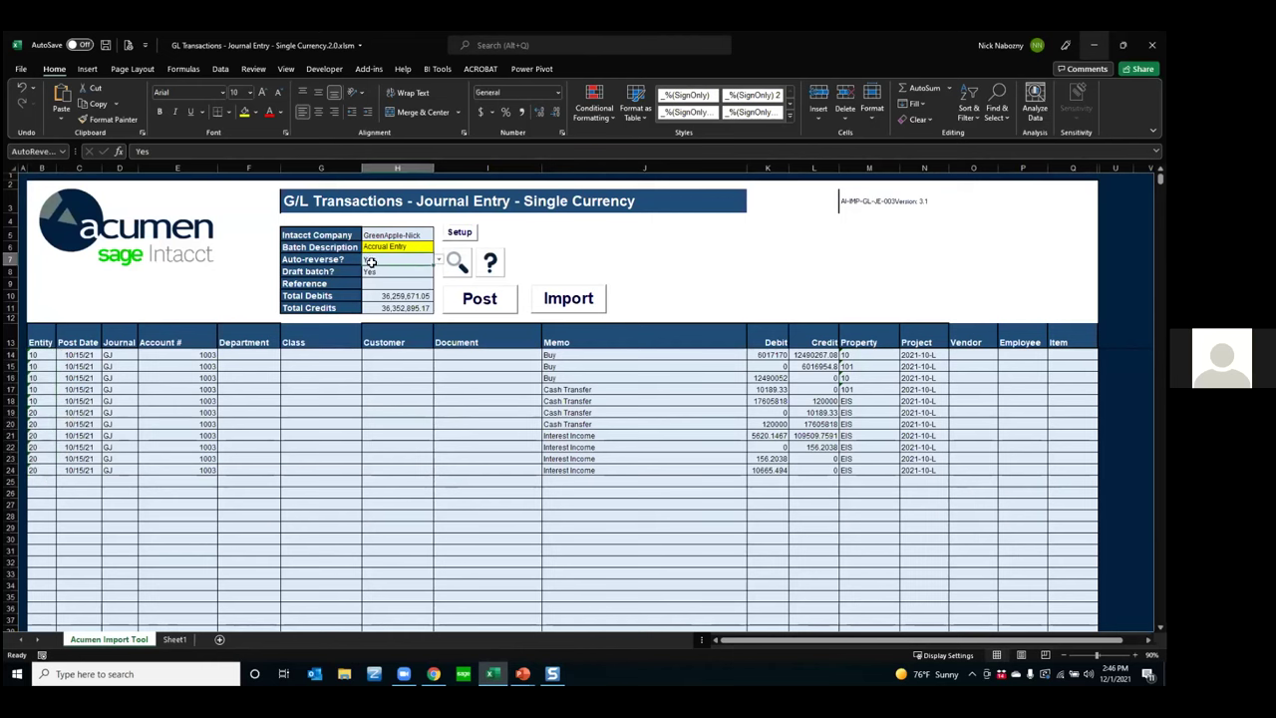
click(439, 260)
click(397, 269)
Browse the account list in the Finder for the row 15 line's account and cancel without choosing one.
click(207, 366)
click(456, 263)
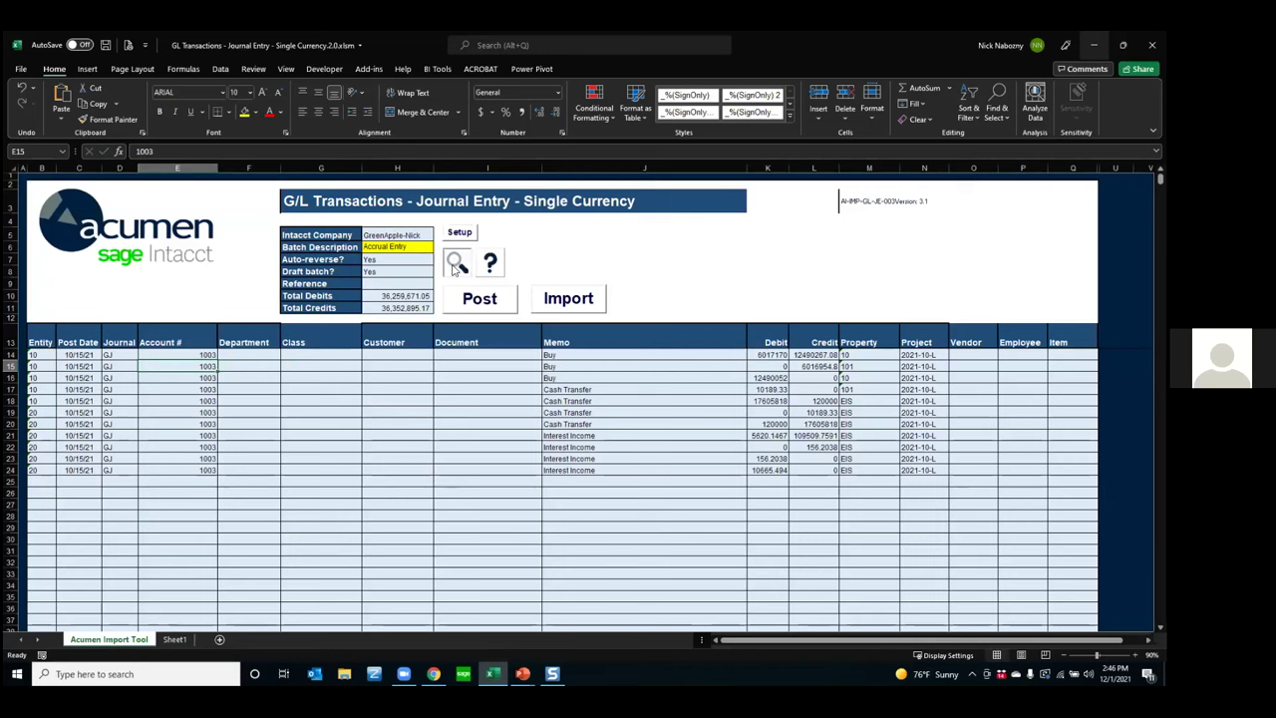
click(565, 388)
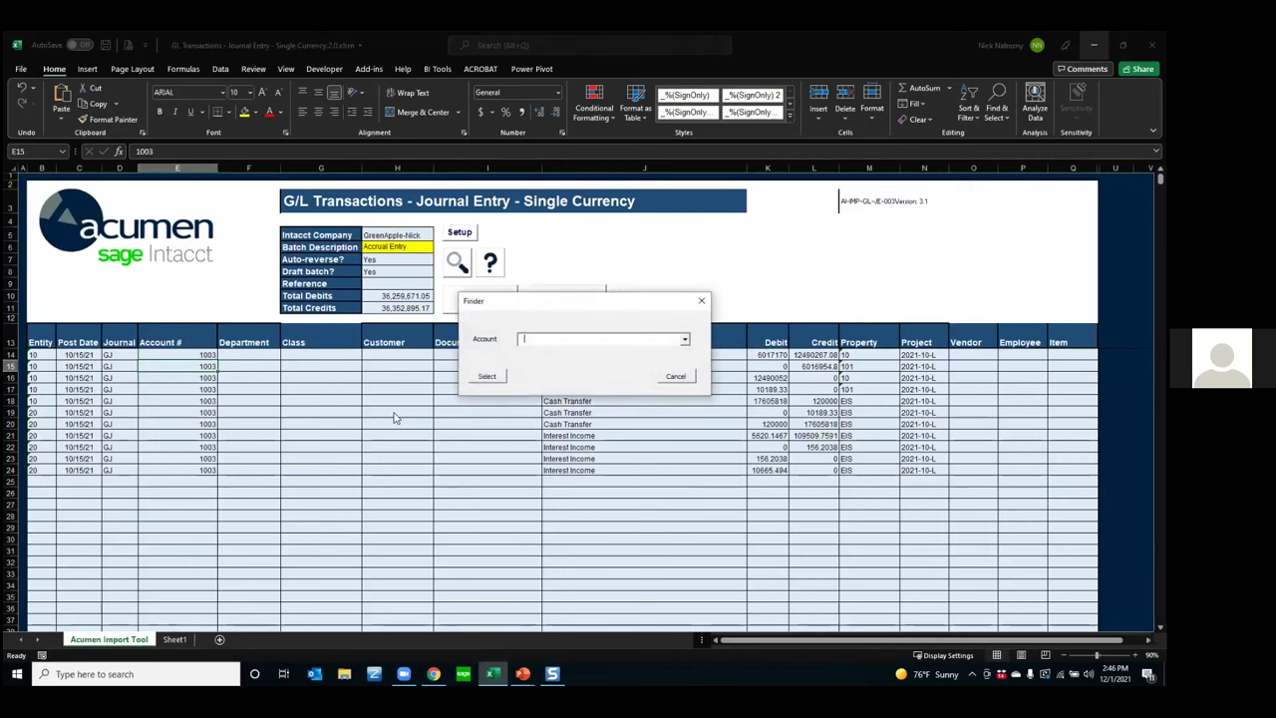
click(684, 340)
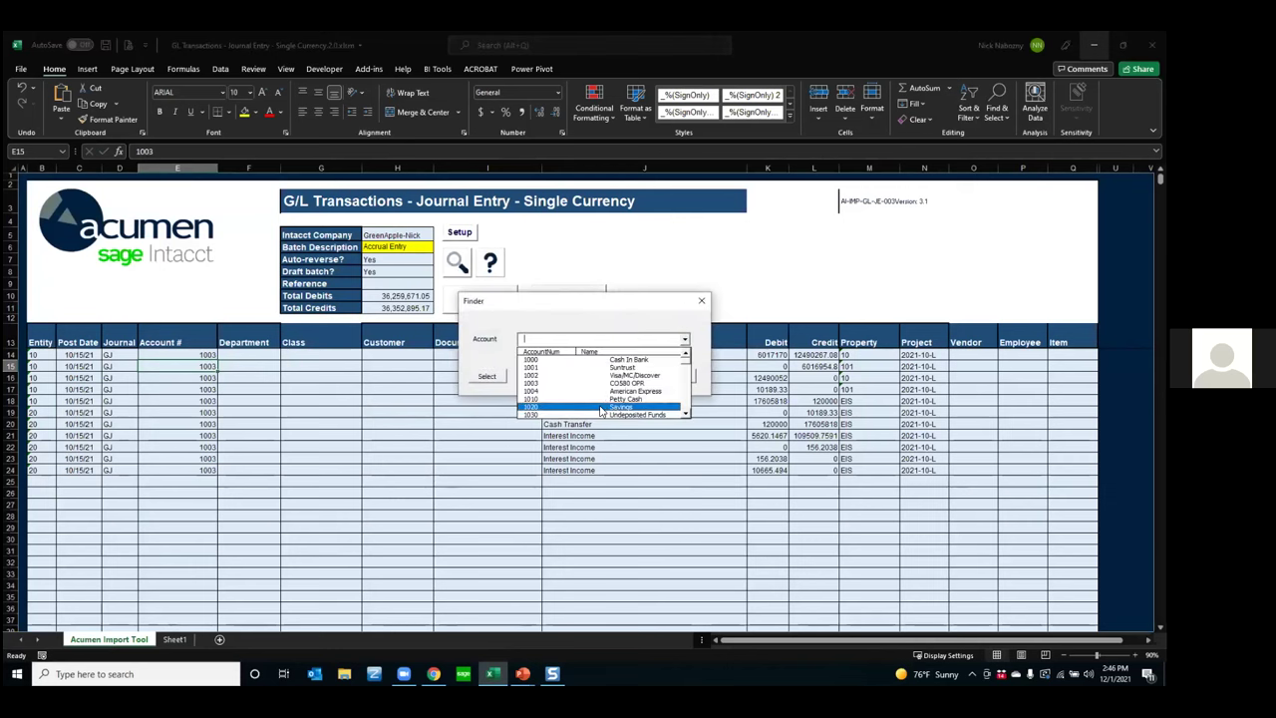
click(617, 314)
click(674, 377)
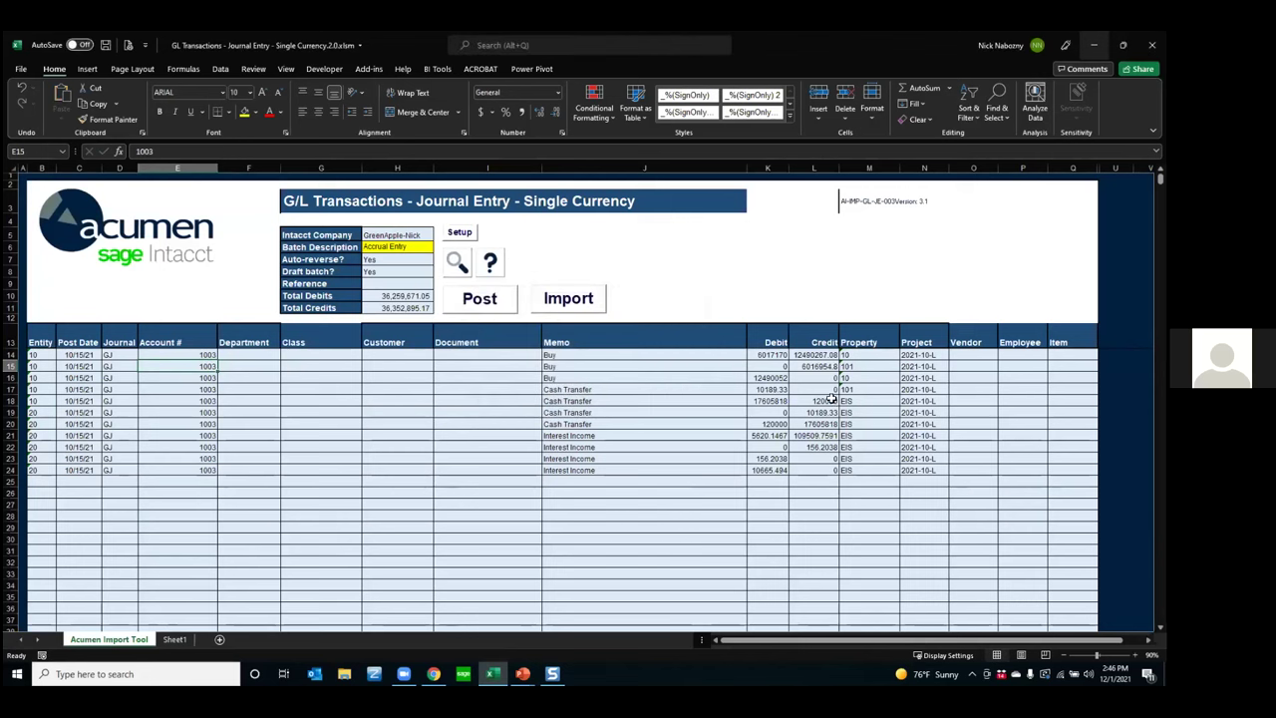
Browse the project list in the Finder for the first journal line's project and close it without choosing one.
click(929, 355)
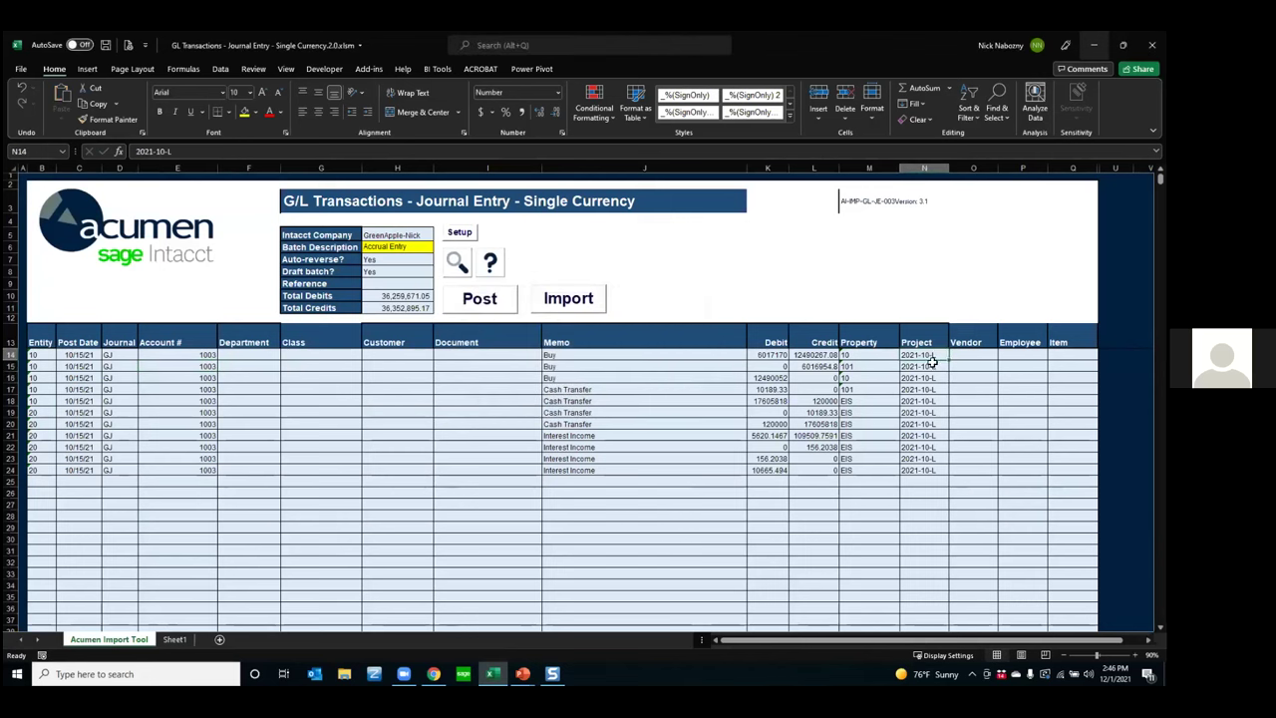
double_click(929, 357)
click(459, 271)
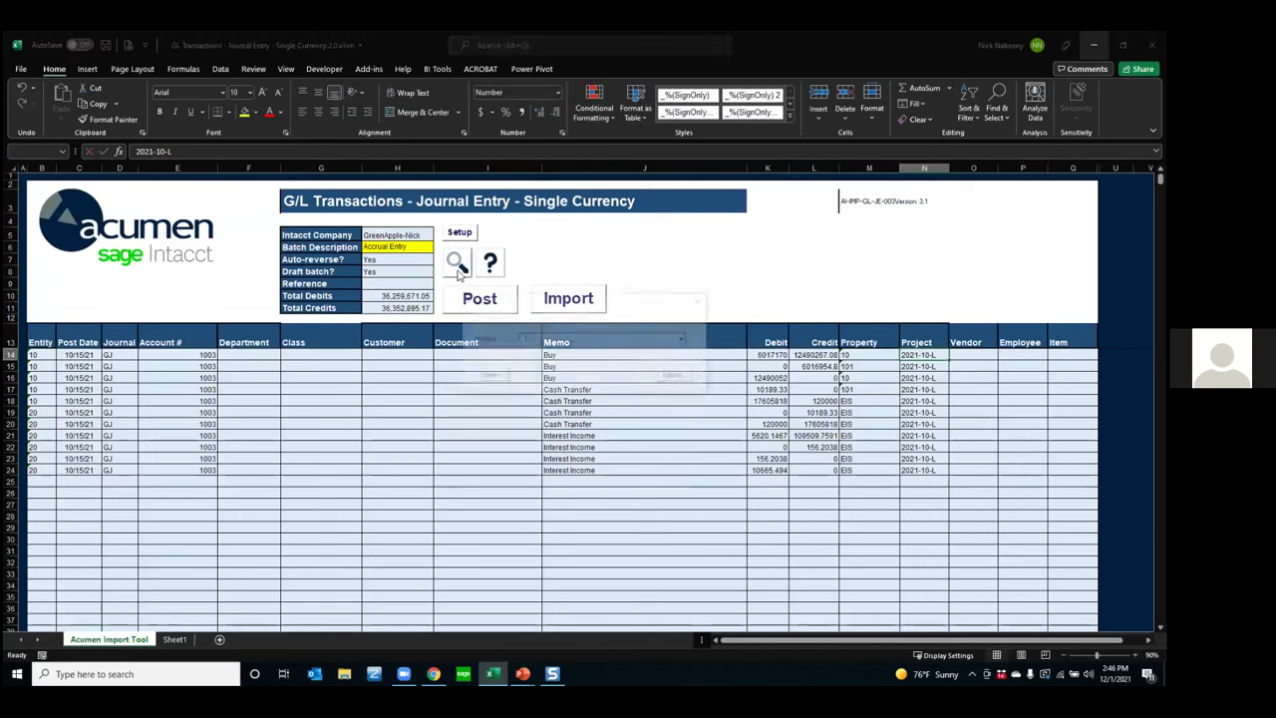
click(685, 339)
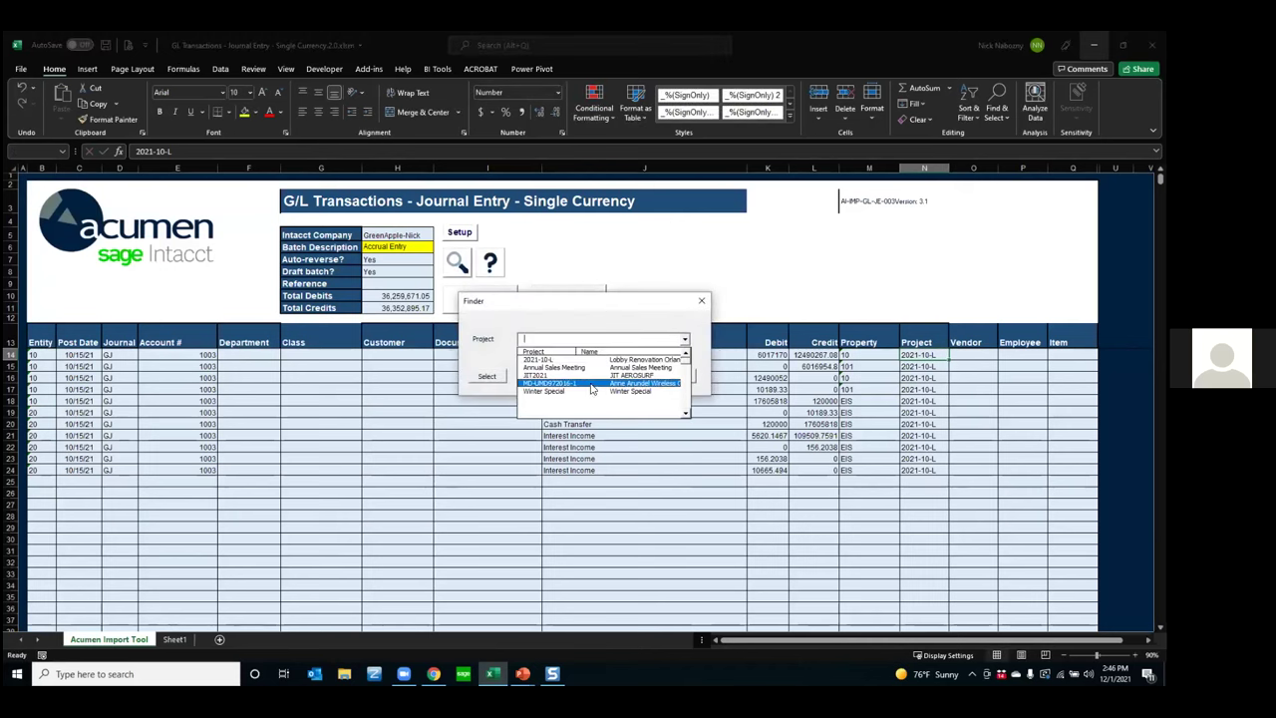
click(700, 300)
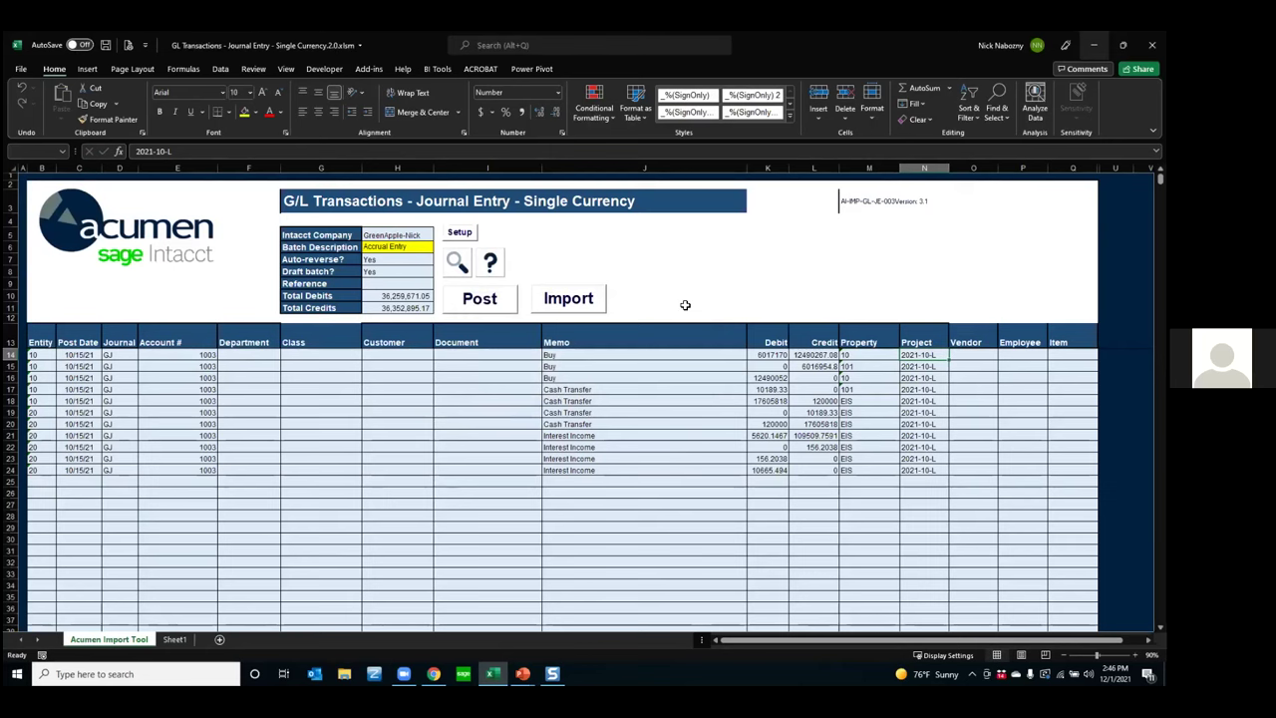
click(185, 366)
key(ctrl+v)
click(256, 377)
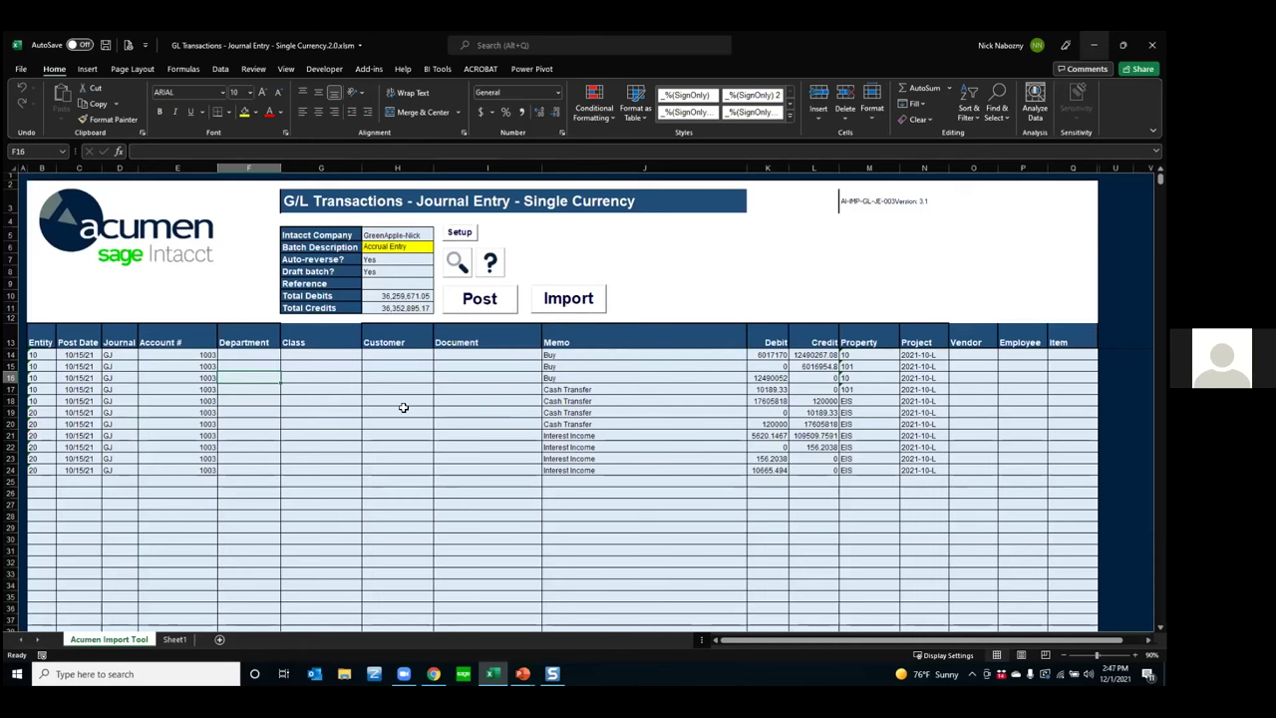
Highlight the blank range A2:L29 on Sheet1 and the Debit cells K14:K22 on the Acumen Import Tool sheet.
click(180, 641)
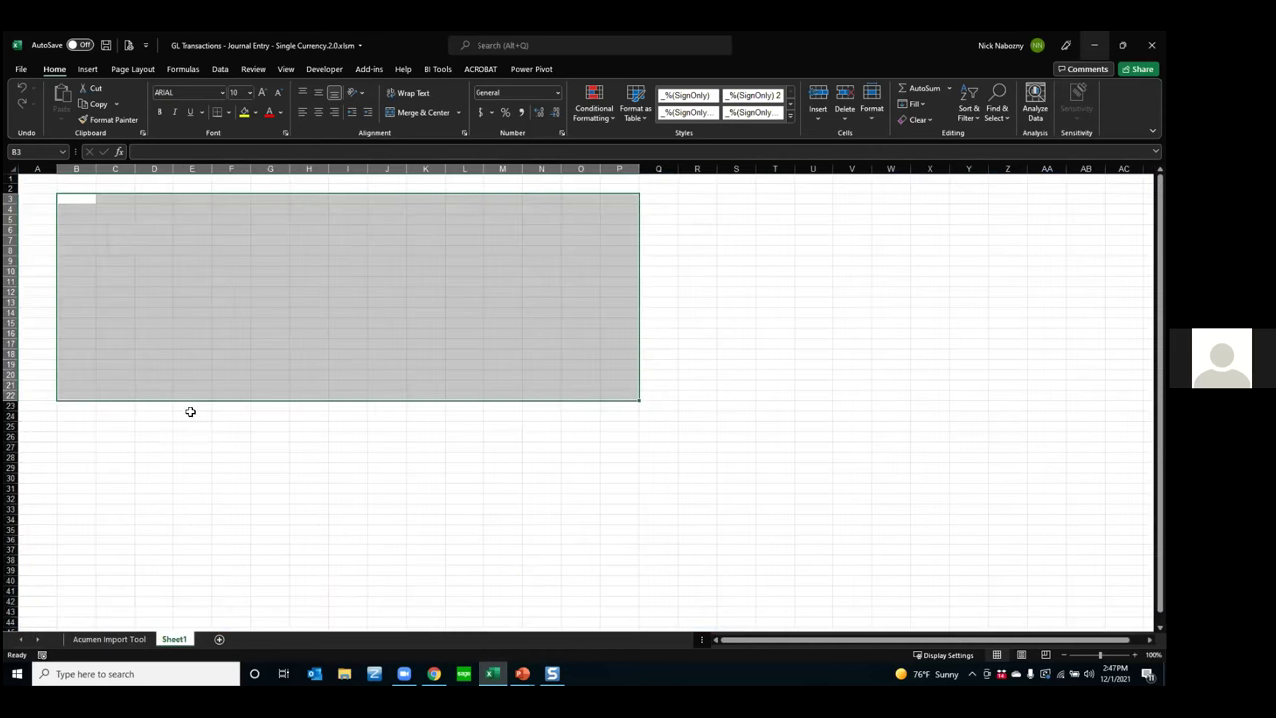
drag(39, 187, 450, 457)
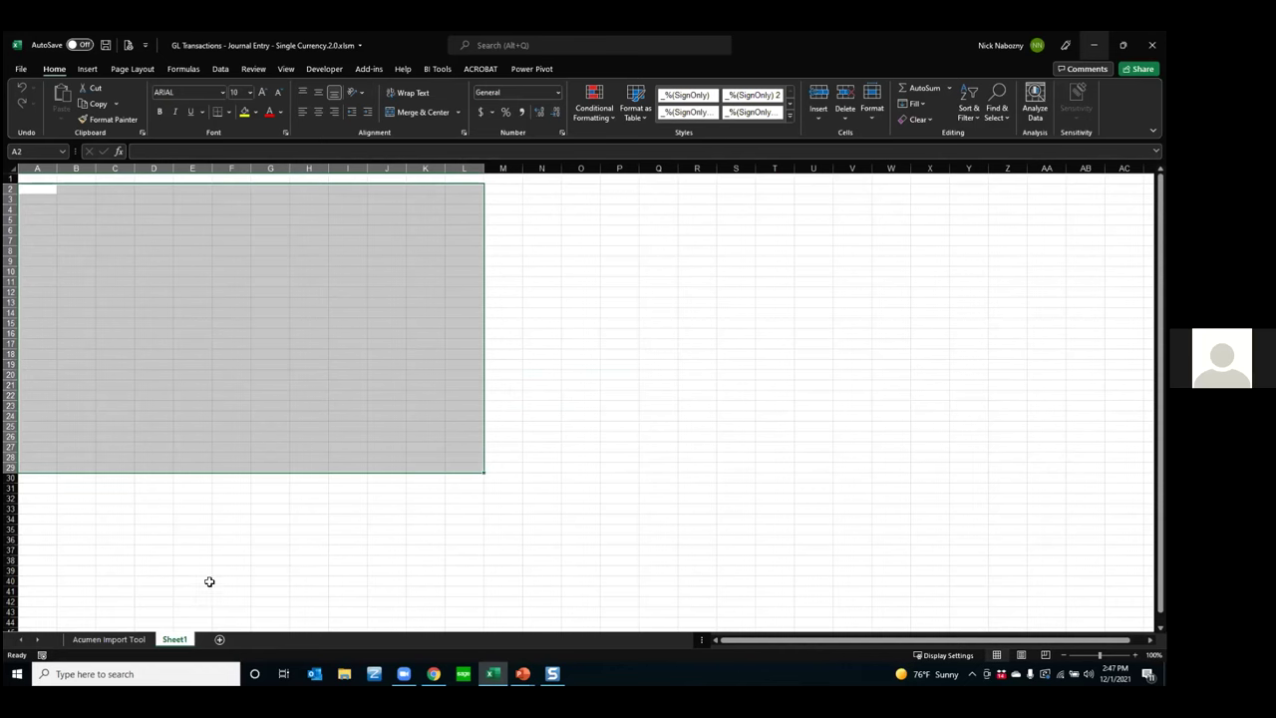
click(140, 640)
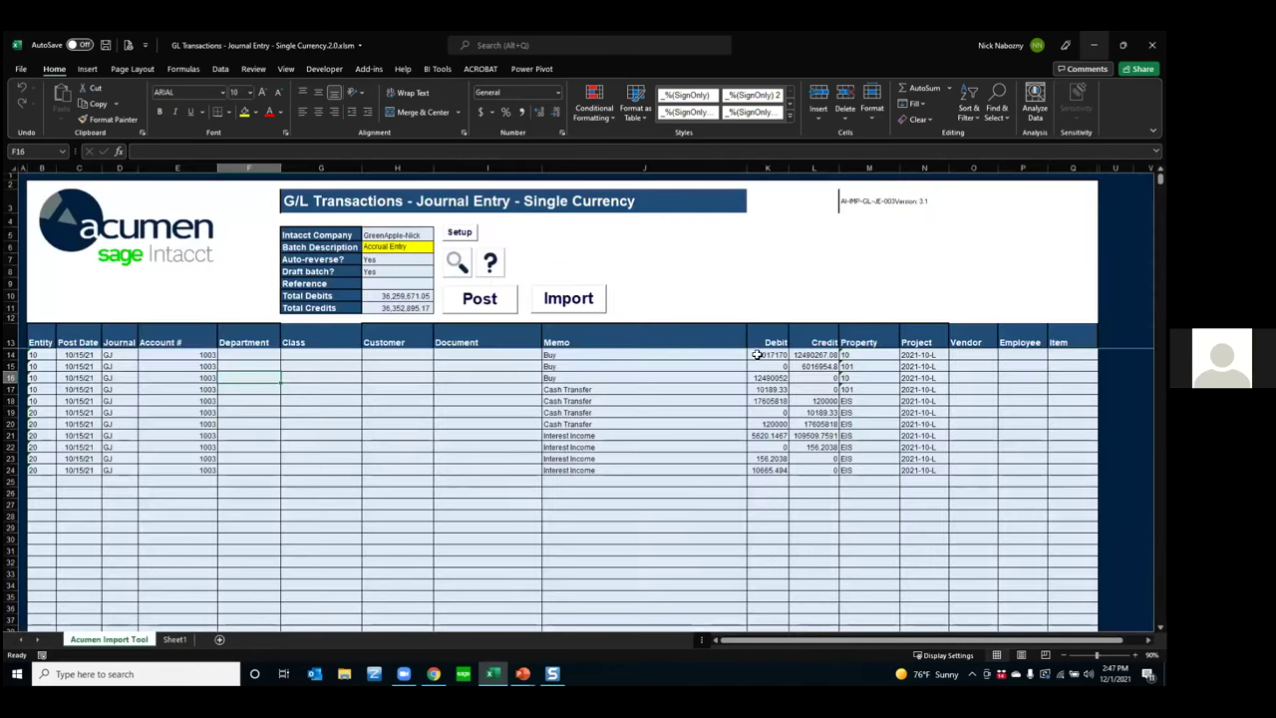
drag(758, 354, 763, 448)
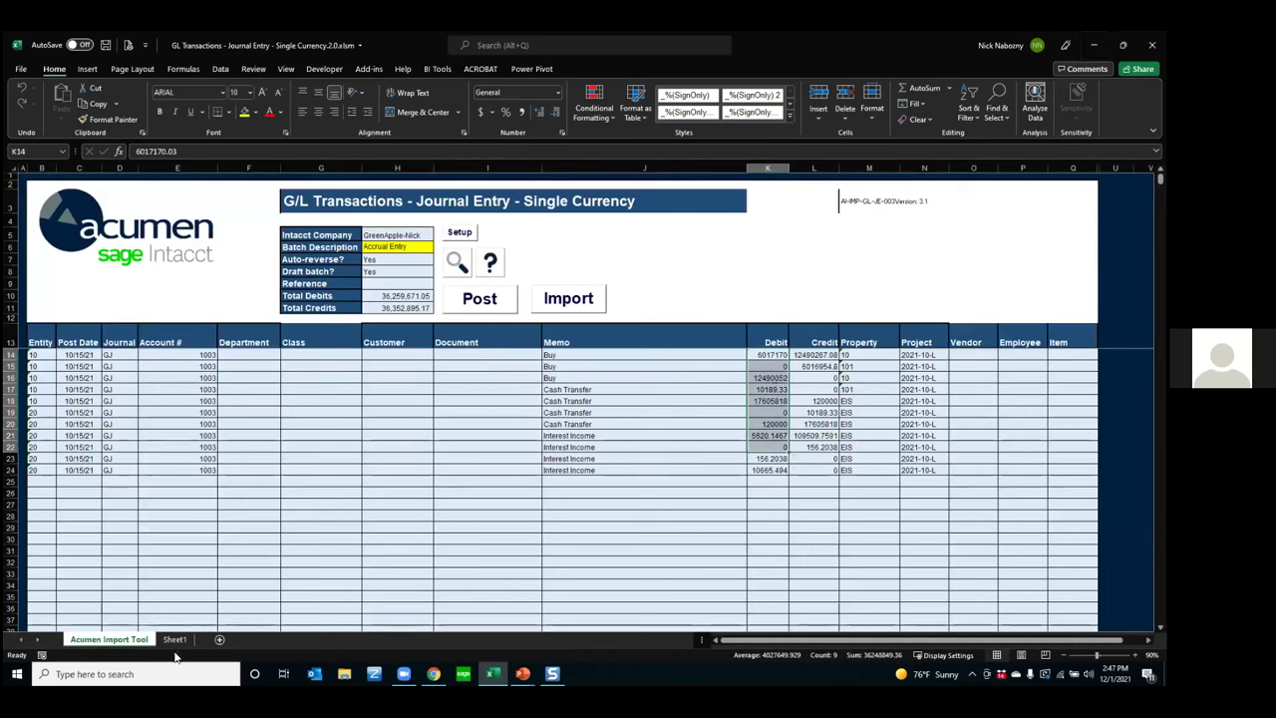
Highlight the blank range A1:J21 on Sheet1 and the Entity, Post Date and Journal cells in rows 14 to 23 of the Acumen Import Tool sheet.
click(175, 641)
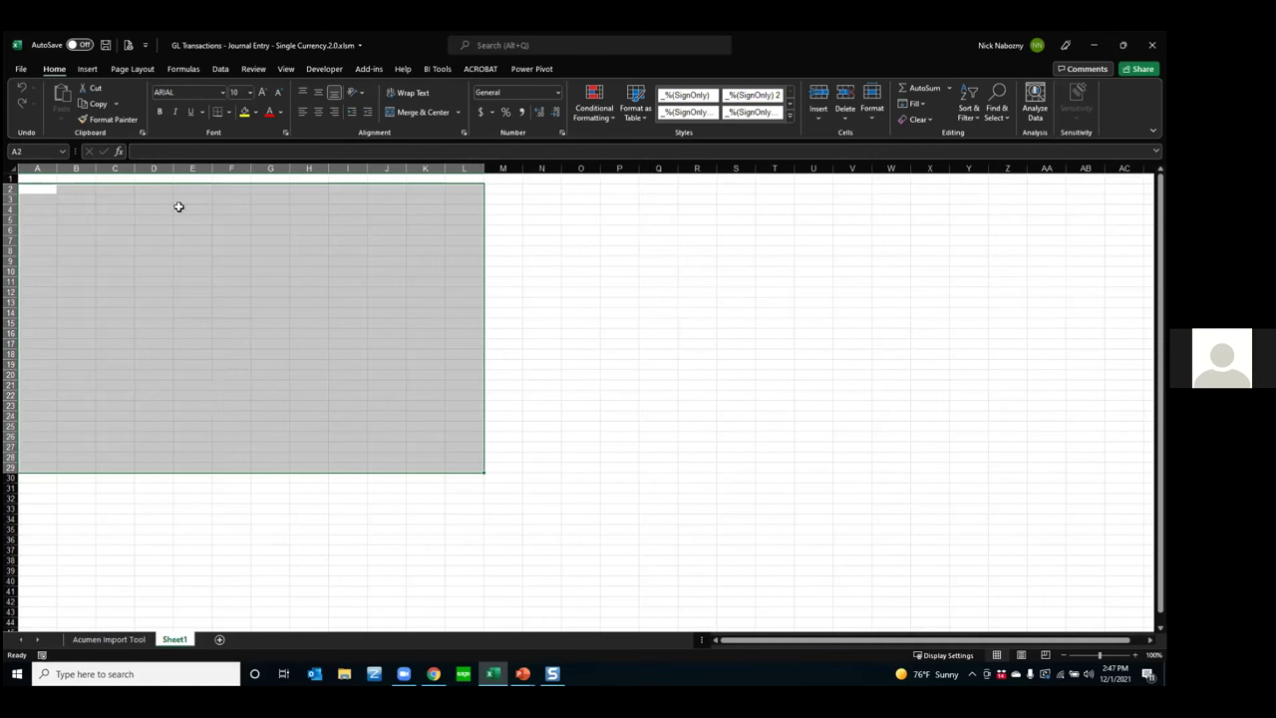
drag(40, 183, 382, 384)
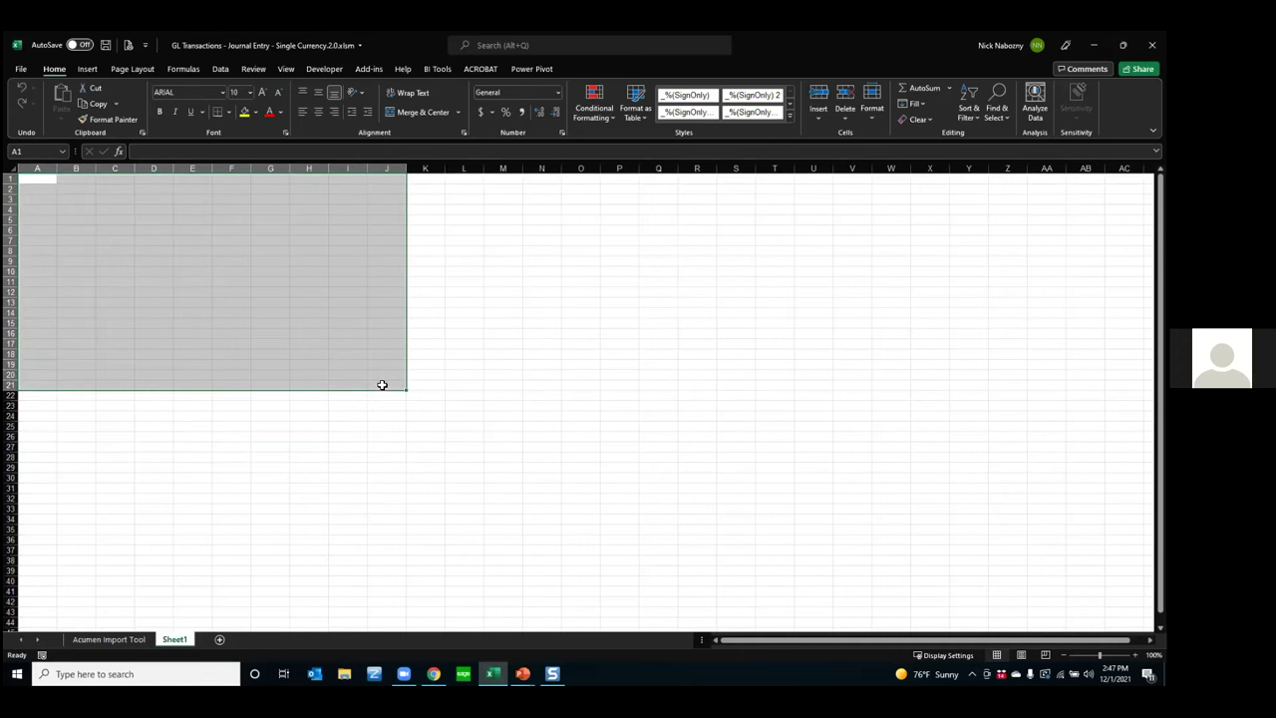
click(140, 639)
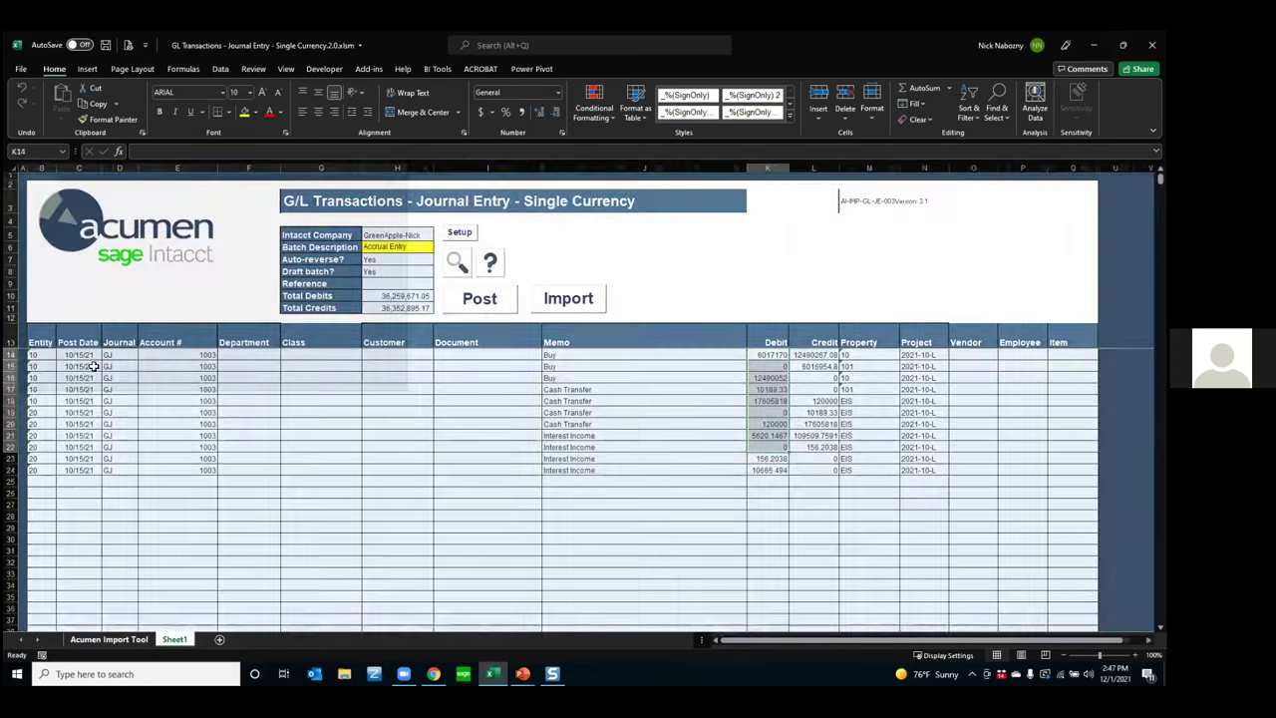
click(50, 359)
text(10	10/15/21	GJ 10	10/15/21	GJ 10	10/15/21	GJ 10	10/15/21	GJ 10	10/15/21	GJ 20	10/15/21	GJ 20	10/15/21	GJ 20	10/15/21	GJ 20	10/15/21	GJ 20	10/15/21	GJ)
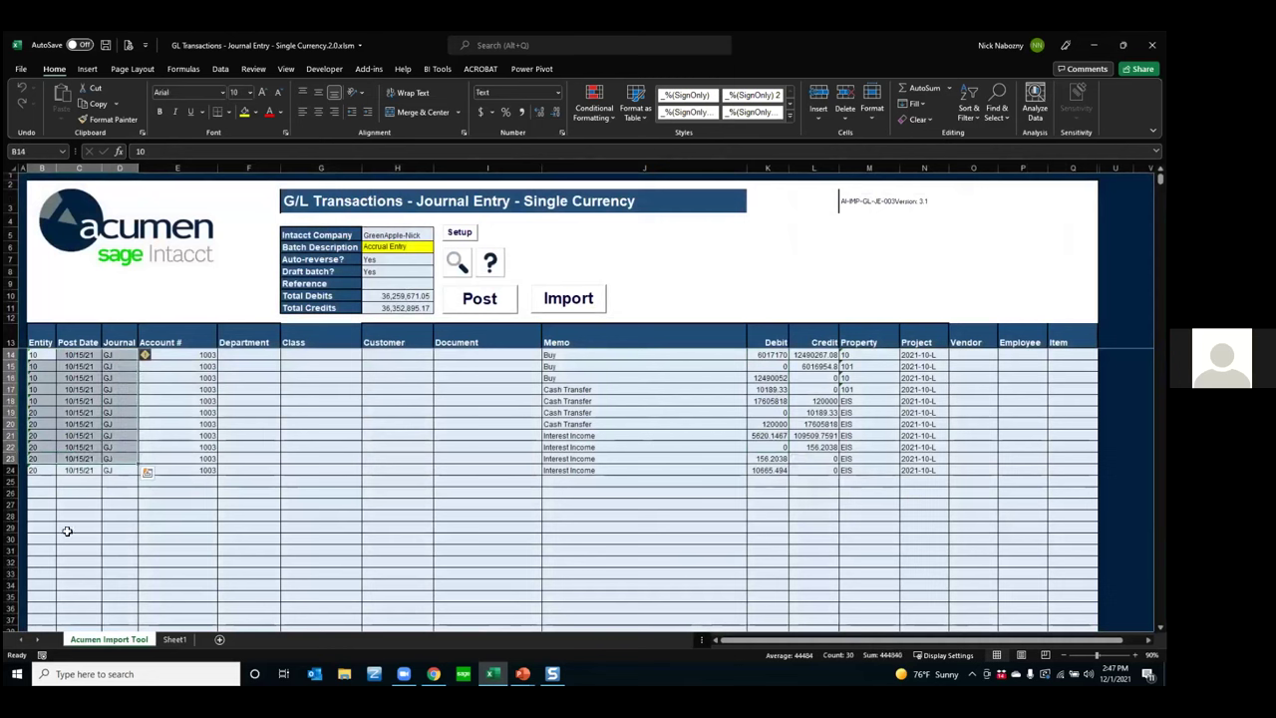
Switch back to the presentation slides and advance from Acumen Tools to the Questions slide.
key(Escape)
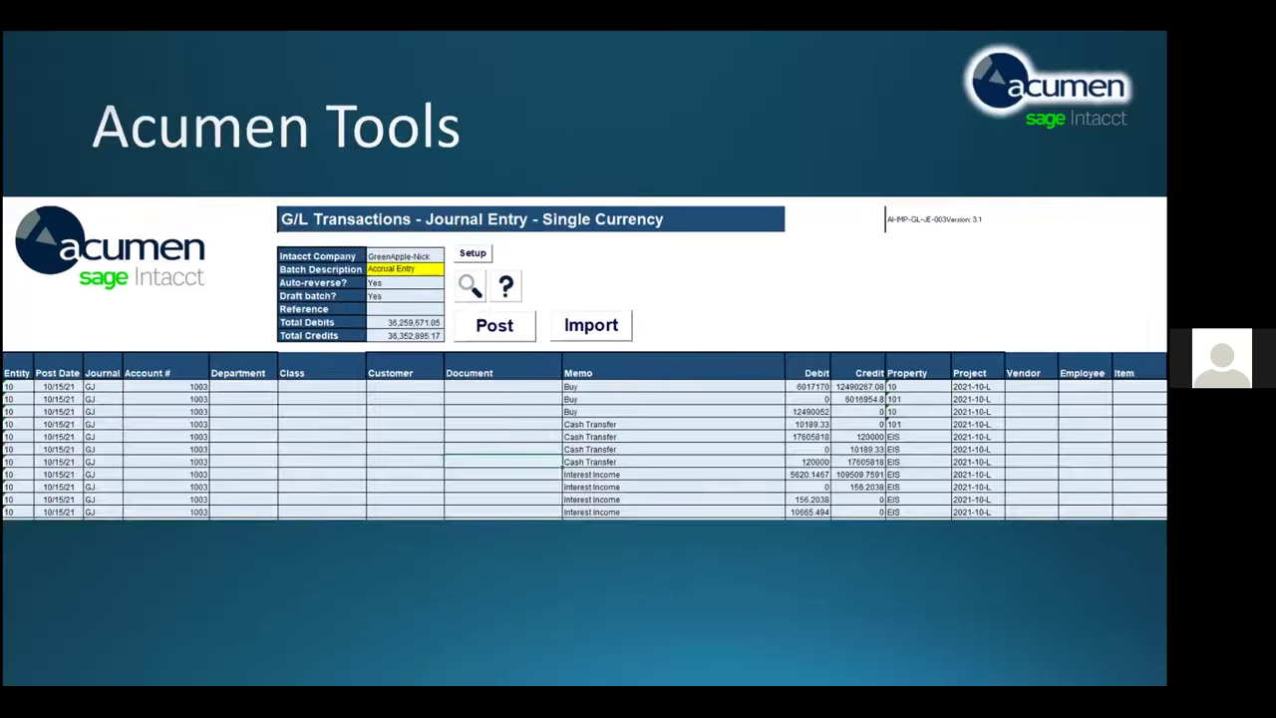
key(Right)
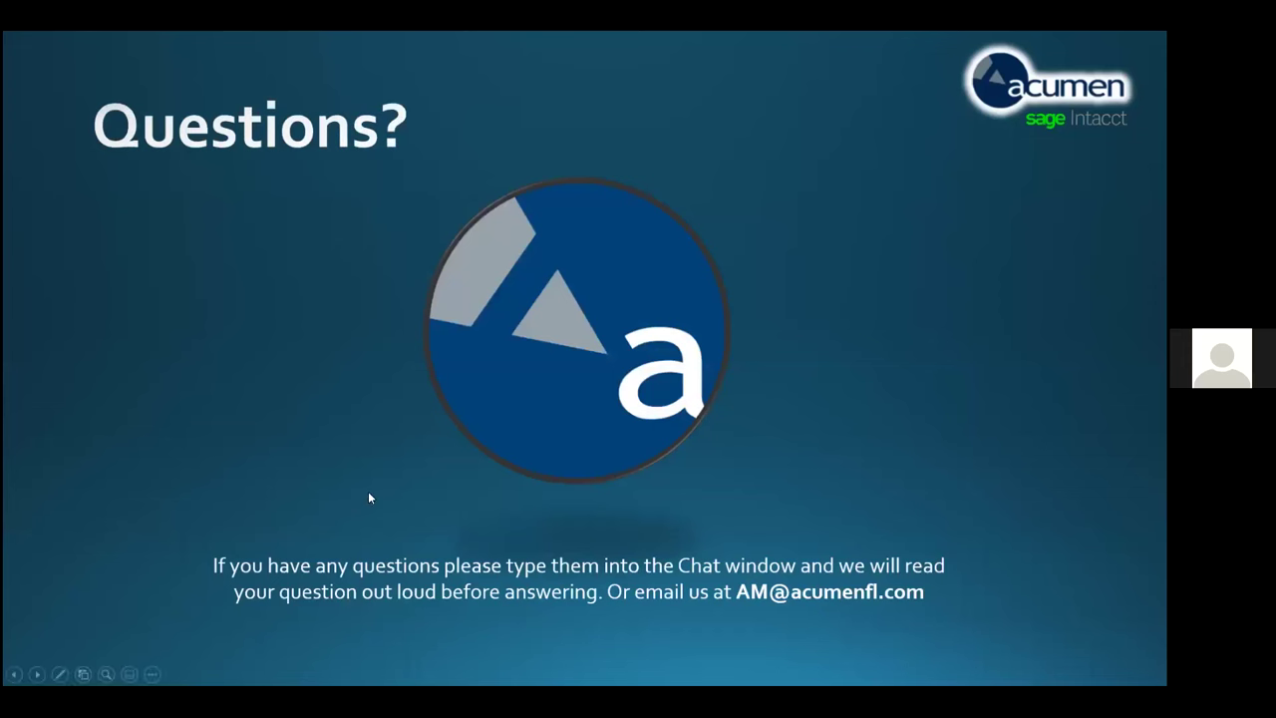